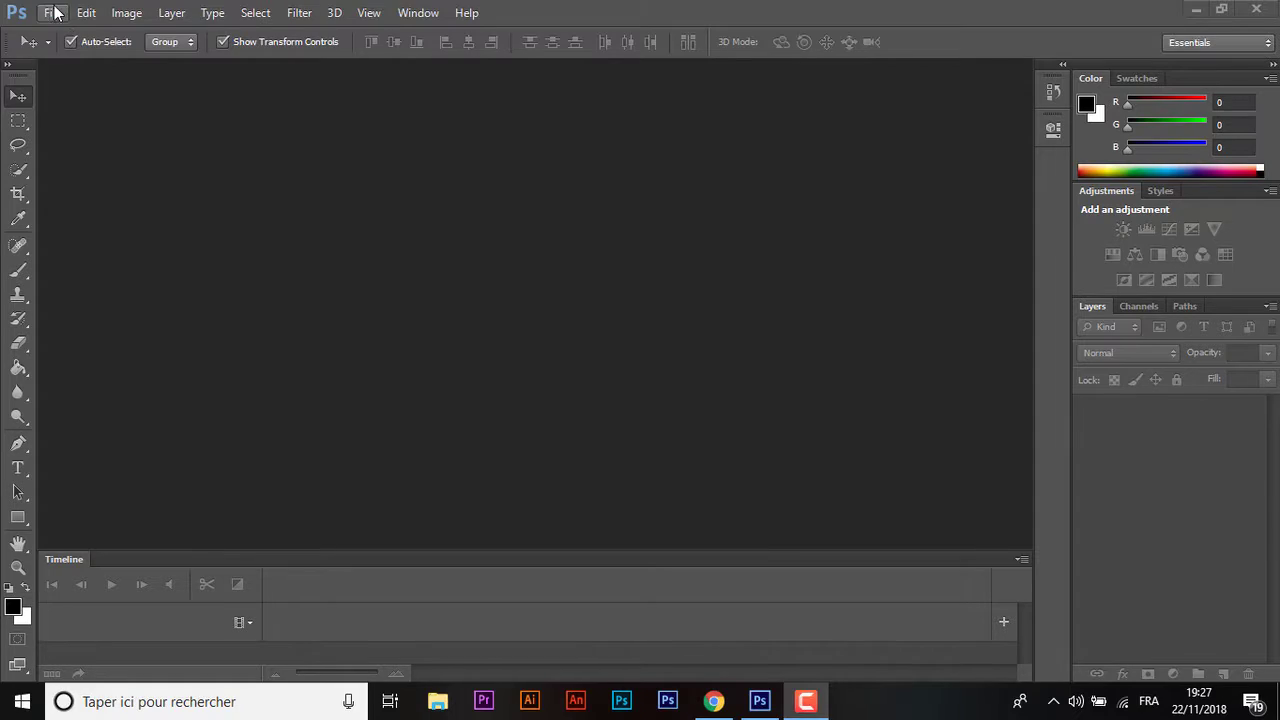
# - Open the File menu to start opening image files from the empty workspace
pyautogui.click(52, 12)
# - Open air-jordan-feet-footwear-1102777.jpg and beach-boat-dawn-244517.jpg together from Téléchargements
pyautogui.click(60, 49)
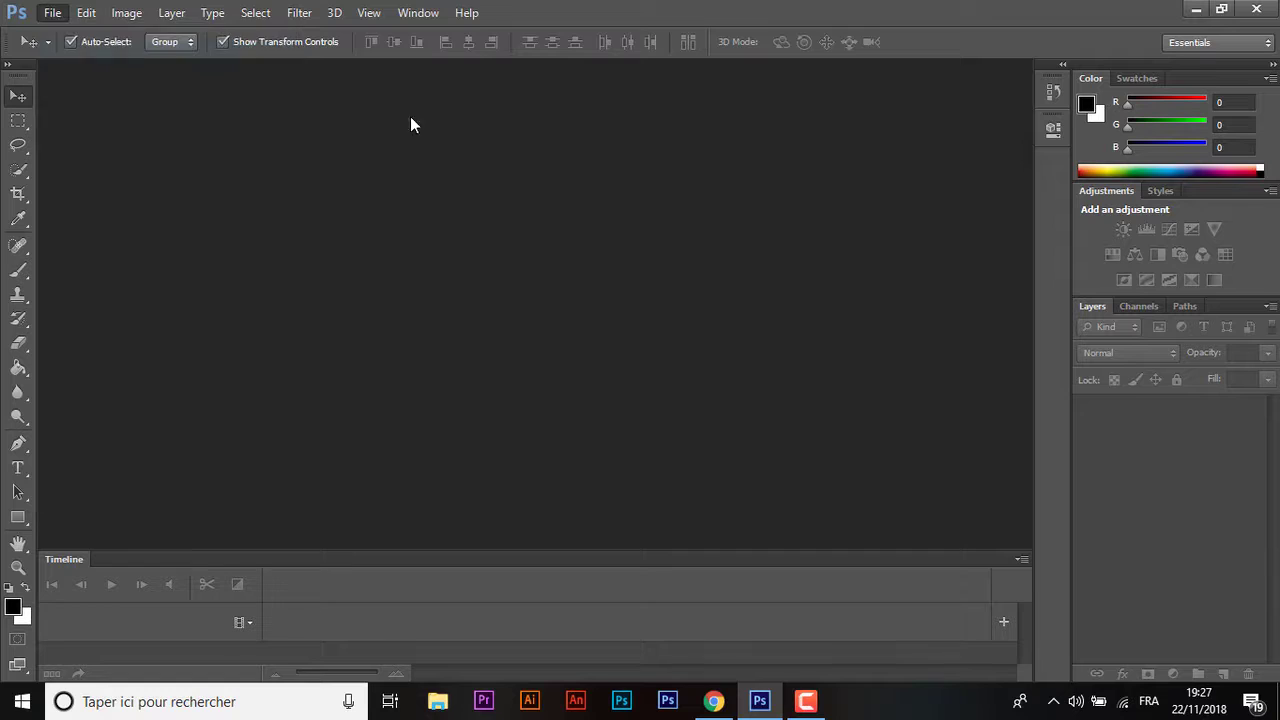
pyautogui.moveTo(1237, 240); pyautogui.dragTo(1245, 525)
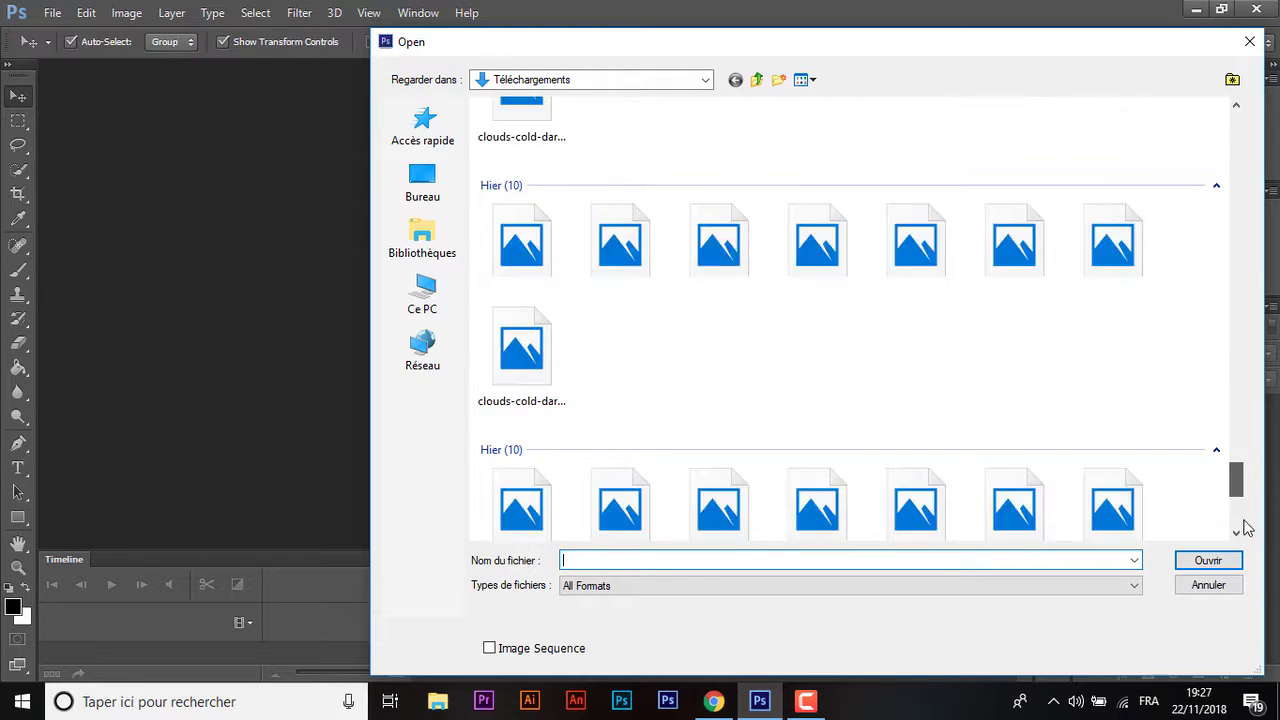
pyautogui.moveTo(731, 480); pyautogui.dragTo(458, 476)
pyautogui.press('Return')
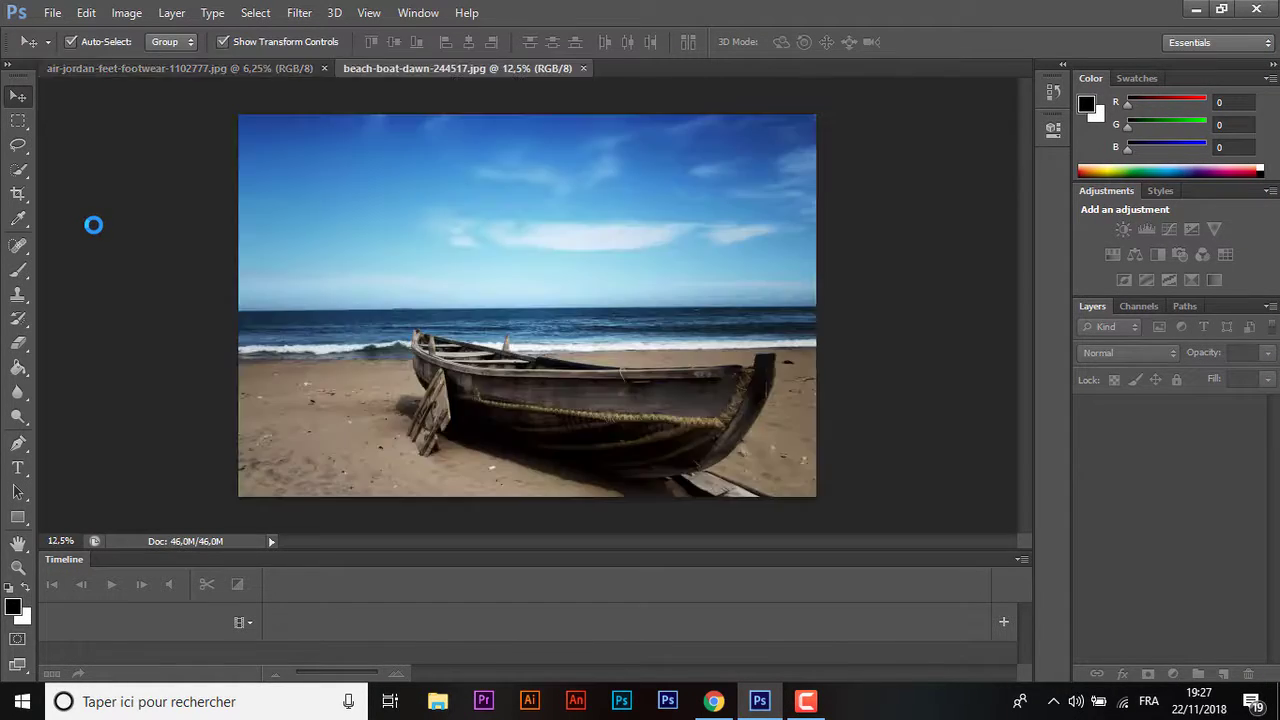
# - Switch to the sneaker photo, choose the Pen tool and zoom in on the shoes
pyautogui.click(113, 70)
pyautogui.press('p')
pyautogui.hotkey('ctrl', '+')
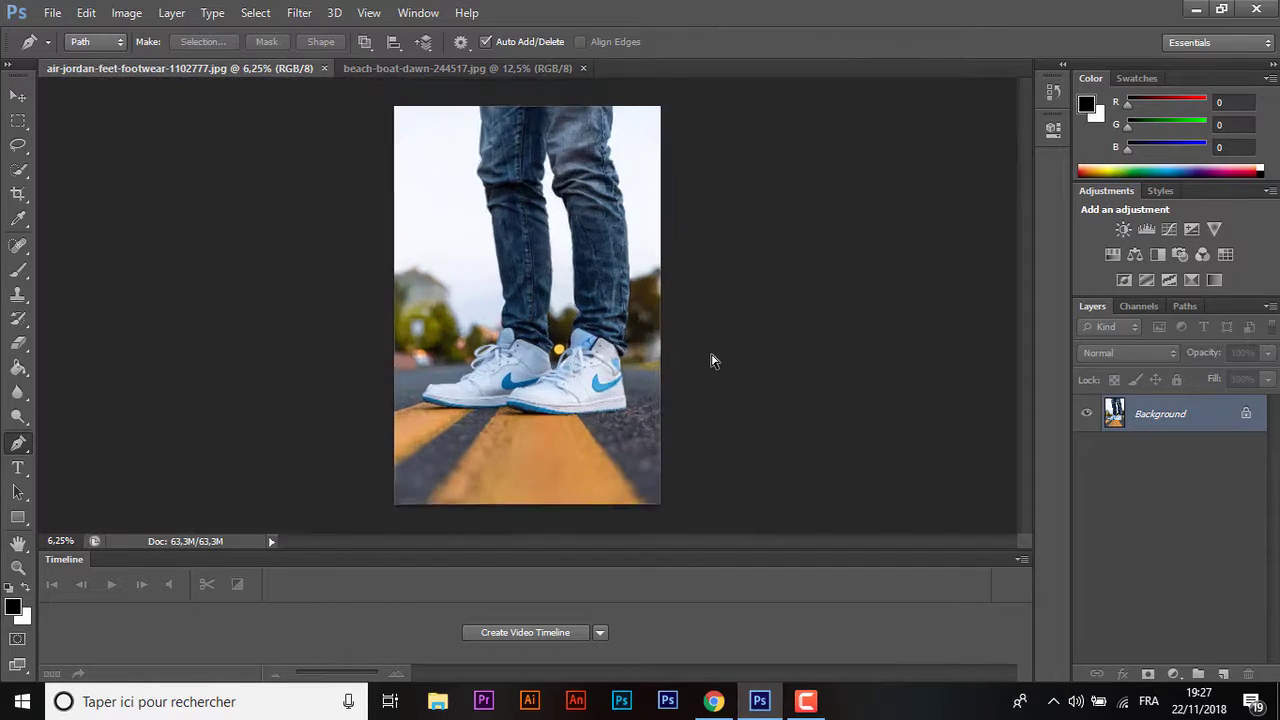
pyautogui.hotkey('ctrl', '+')
pyautogui.hotkey('ctrl', '+')
pyautogui.hotkey('ctrl', '+')
pyautogui.moveTo(1022, 304); pyautogui.dragTo(1031, 352)
pyautogui.hotkey('ctrl', '+')
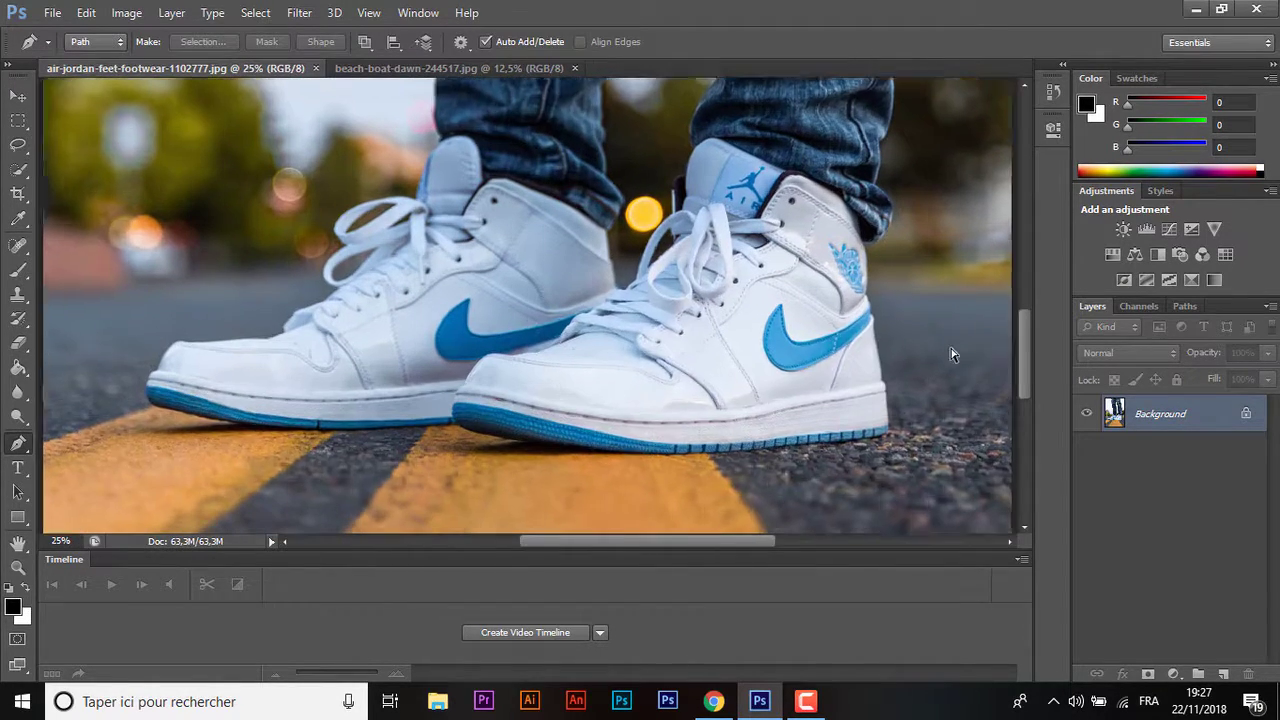
pyautogui.moveTo(705, 548); pyautogui.dragTo(739, 548)
# - Place path anchors down the right shoe's back edge from collar to heel
pyautogui.click(802, 200)
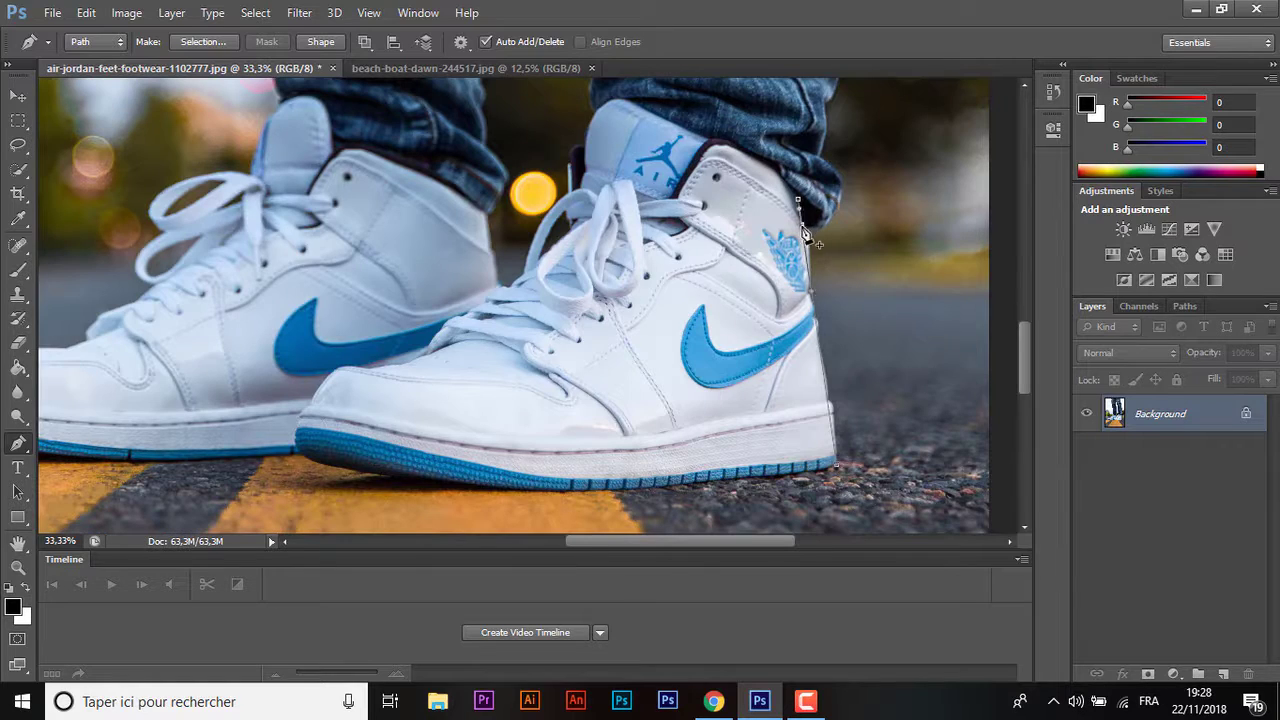
pyautogui.moveTo(813, 298)
pyautogui.mouseDown()
pyautogui.moveTo(810, 255)
pyautogui.moveTo(818, 312)
pyautogui.mouseUp()
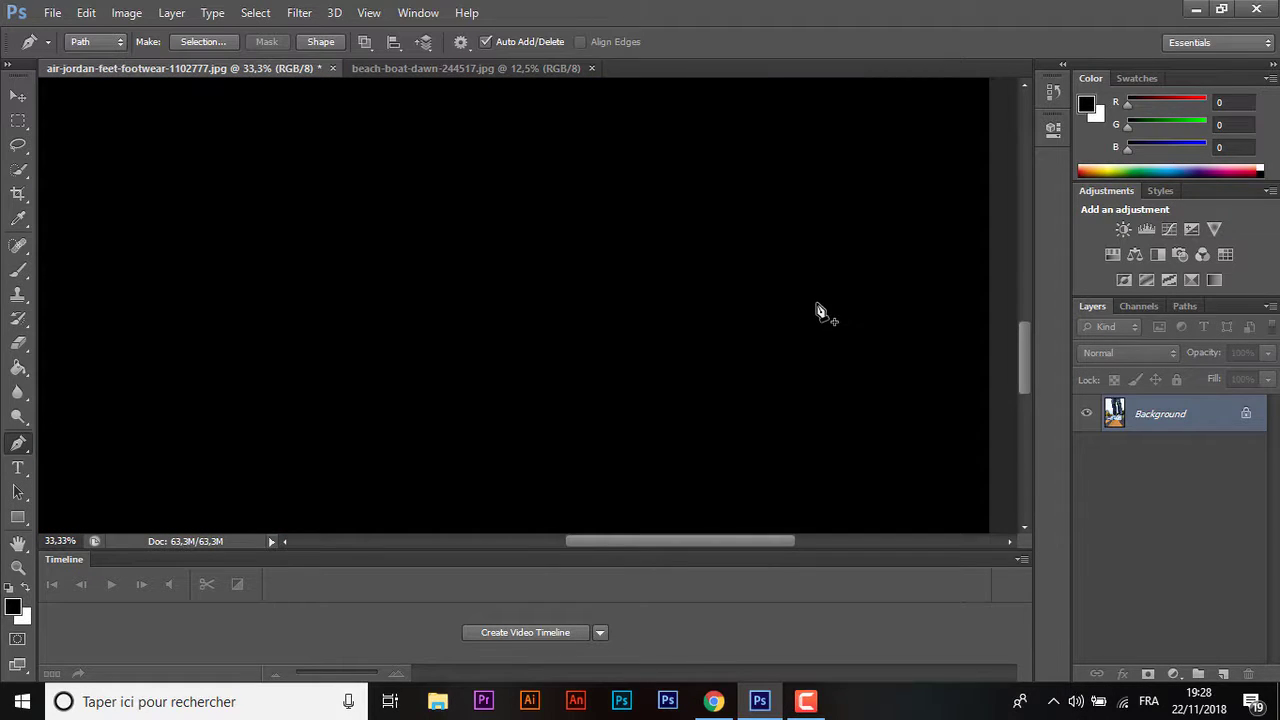
pyautogui.hotkey('ctrl', '+')
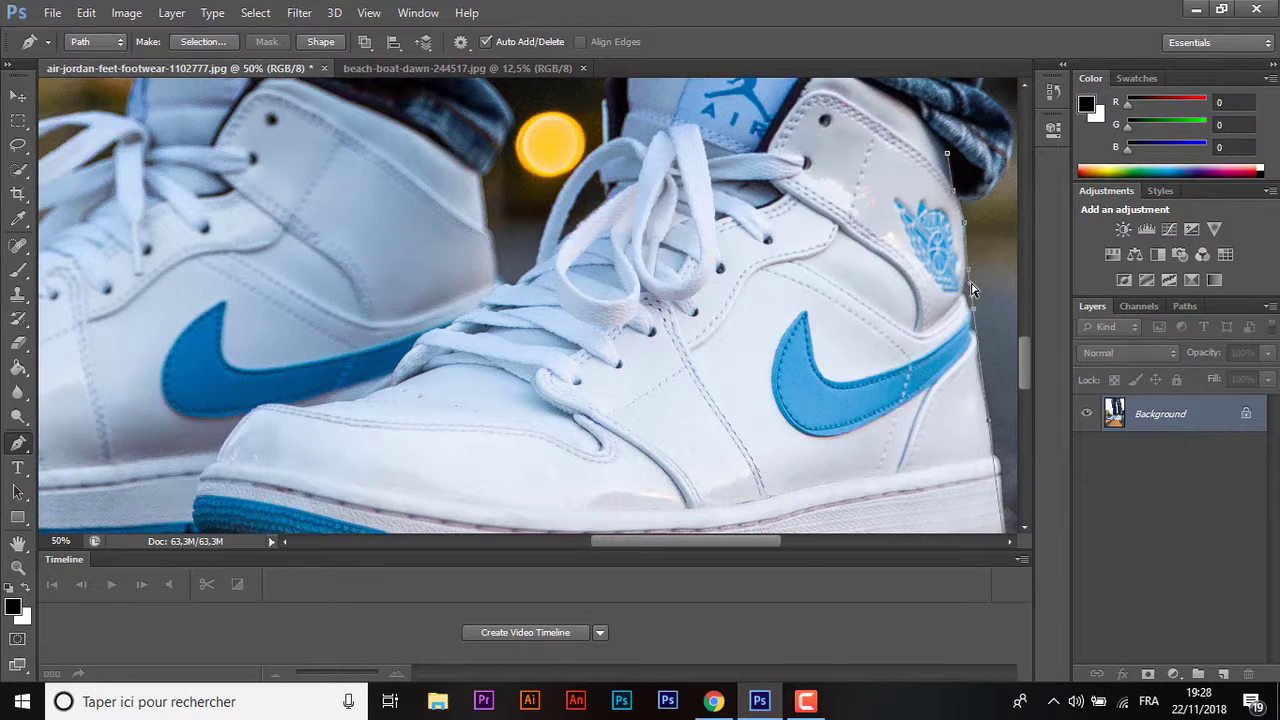
pyautogui.click(968, 285)
pyautogui.click(980, 350)
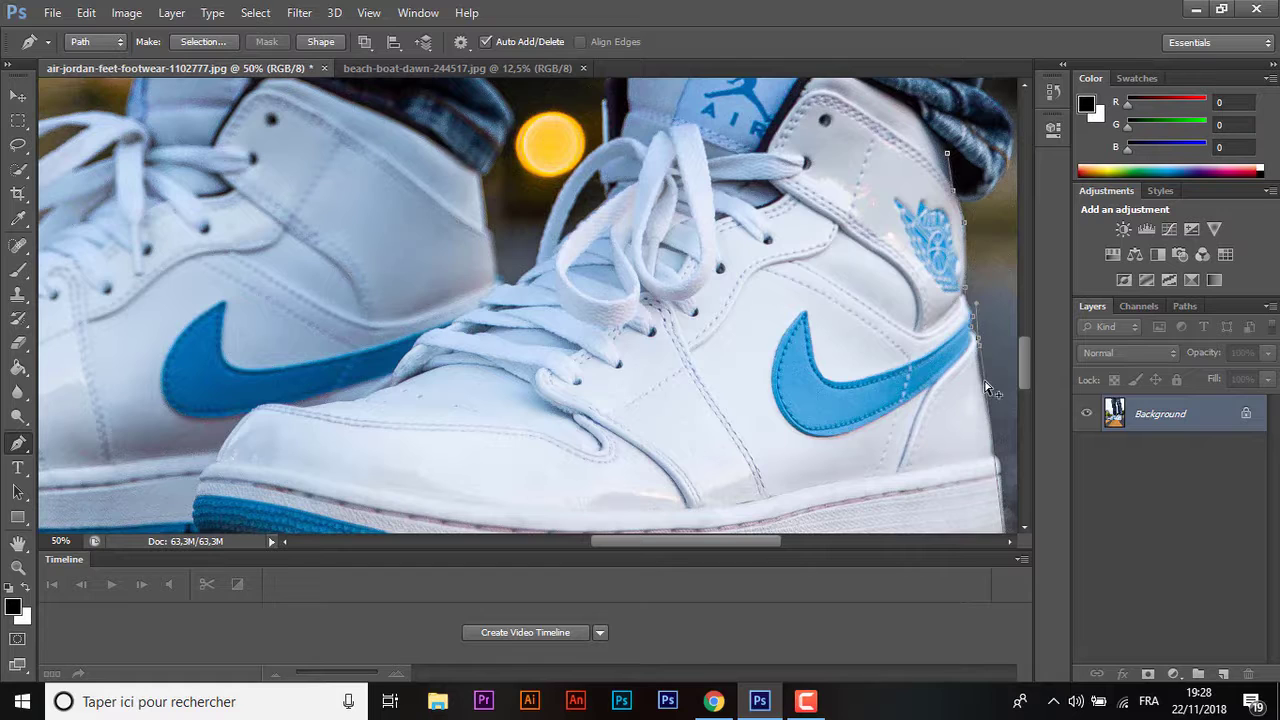
pyautogui.click(990, 410)
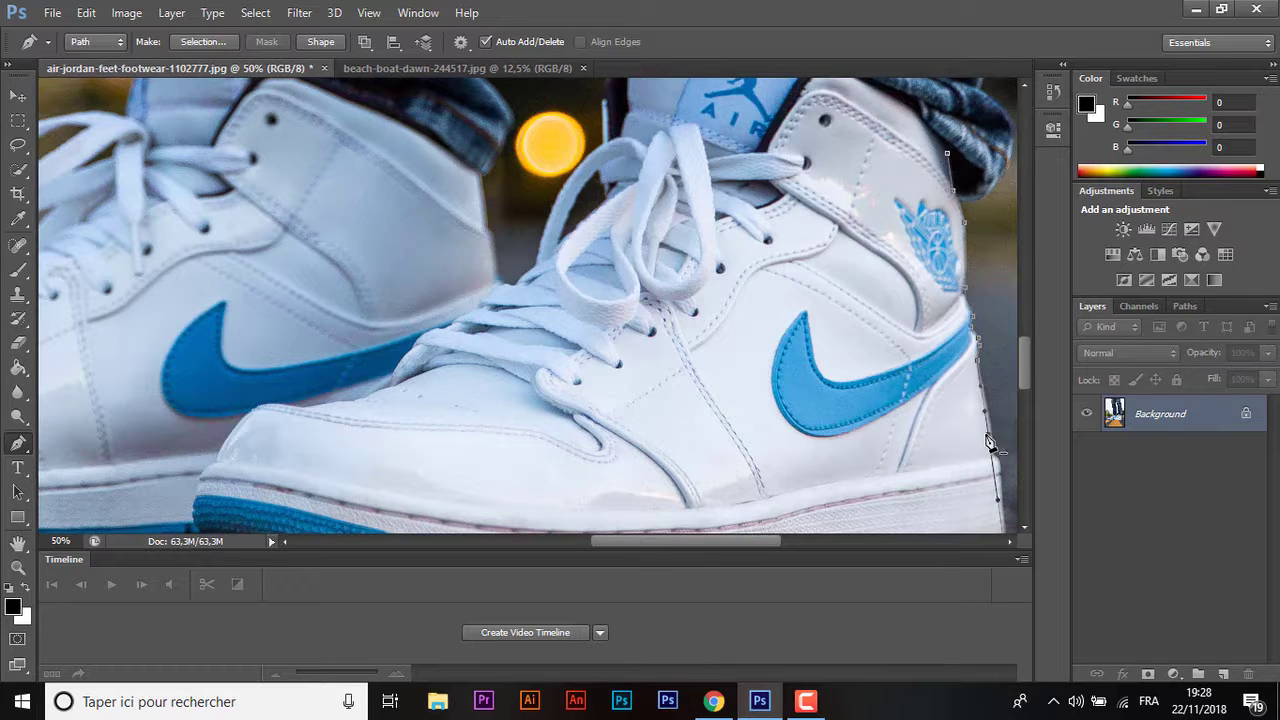
pyautogui.click(995, 458)
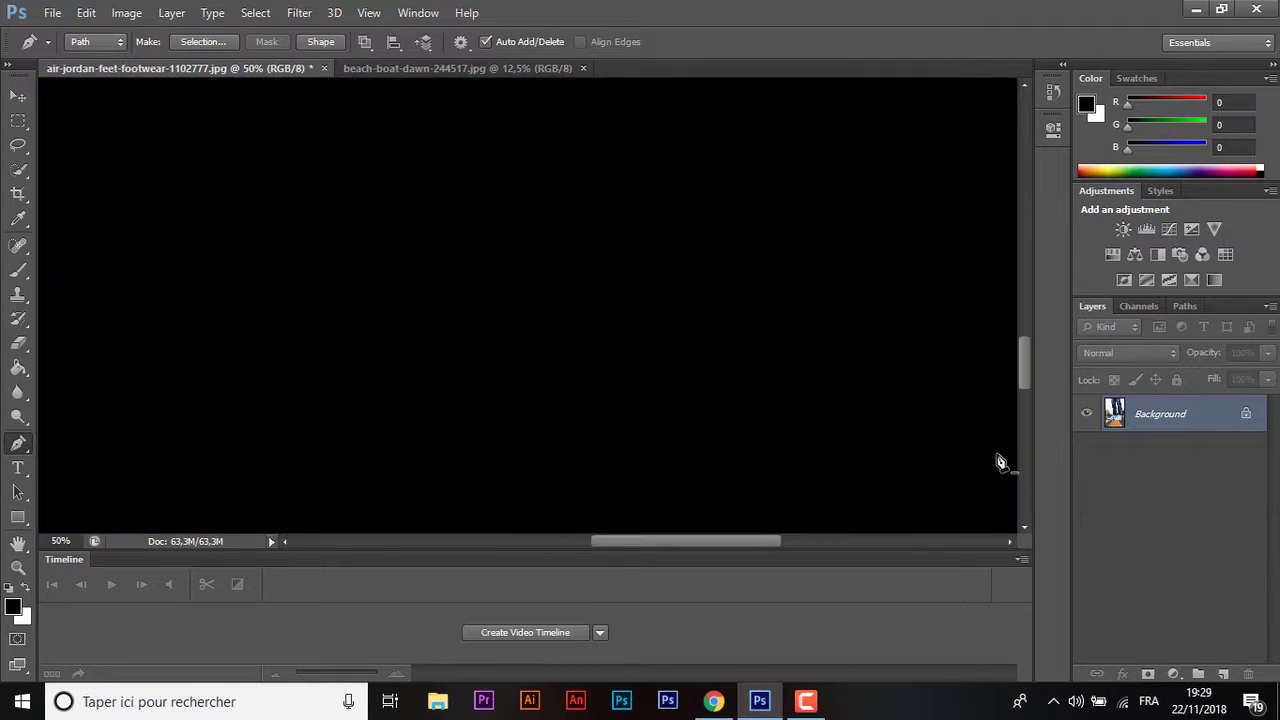
pyautogui.hotkey('ctrl', '-')
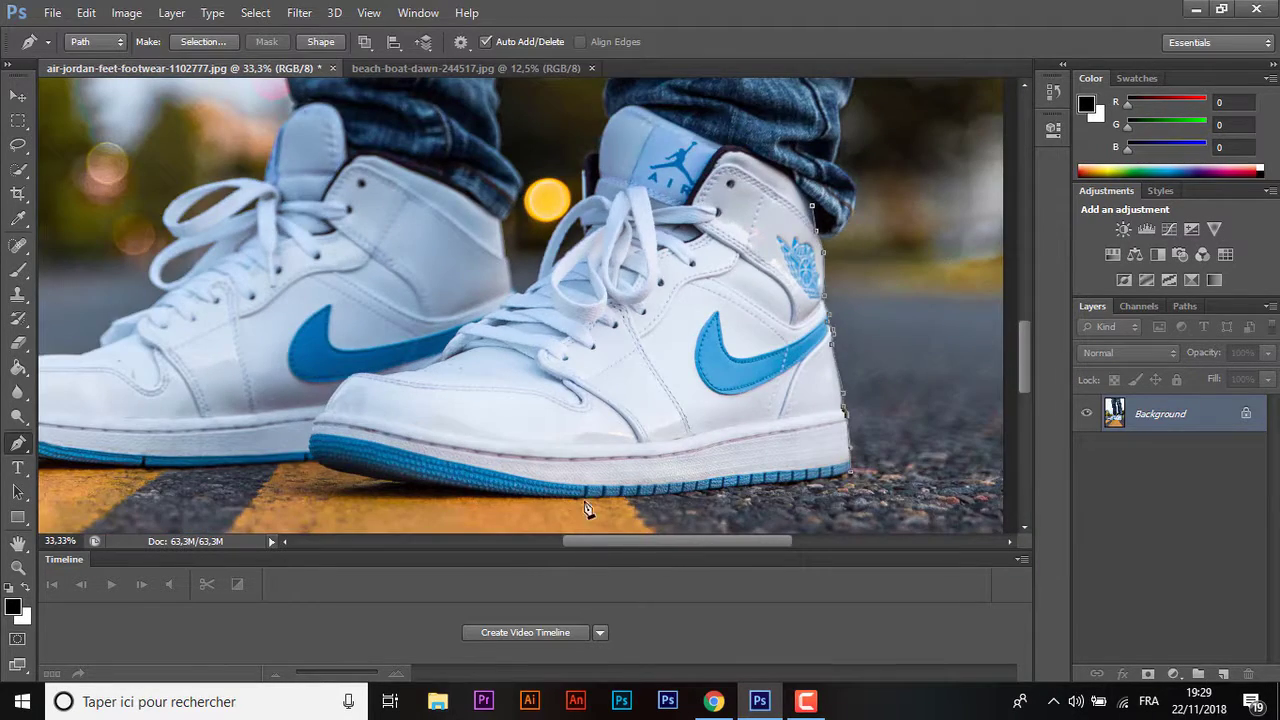
# - Extend the path with curved anchors along the sole and around the toe
pyautogui.click(553, 494)
pyautogui.click(315, 462)
pyautogui.moveTo(392, 481); pyautogui.dragTo(382, 479)
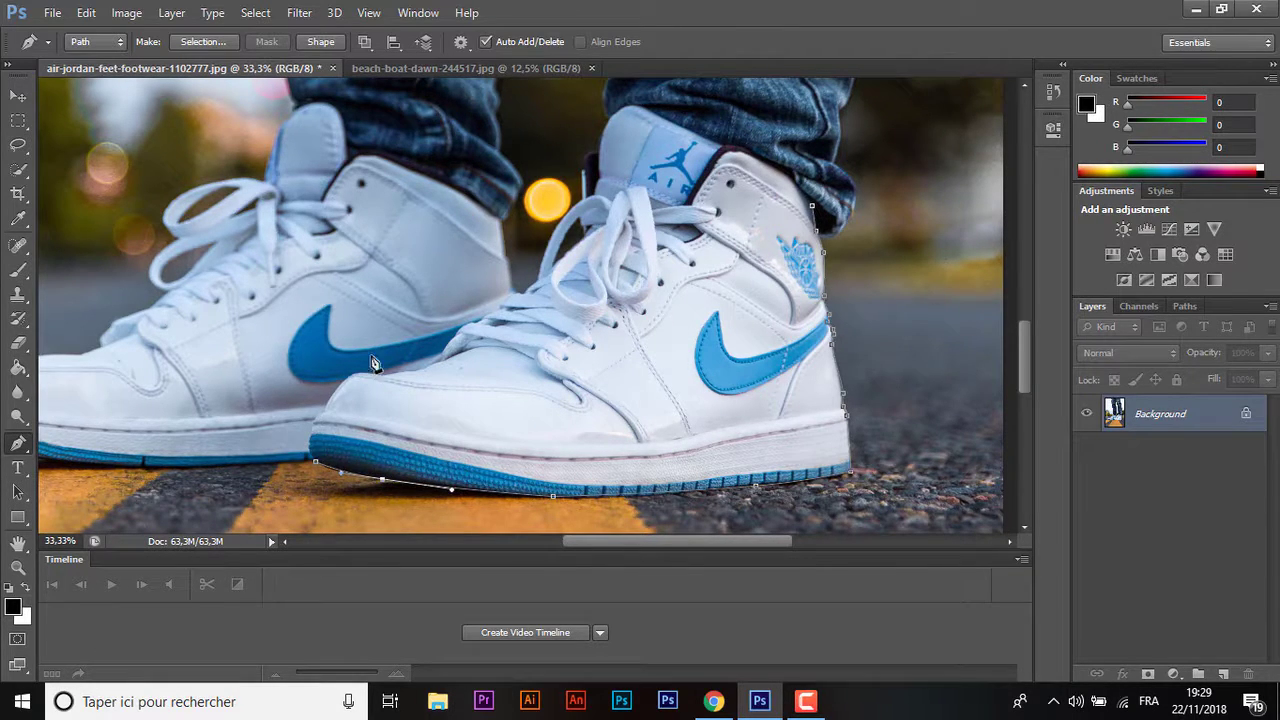
pyautogui.moveTo(433, 370); pyautogui.dragTo(349, 388)
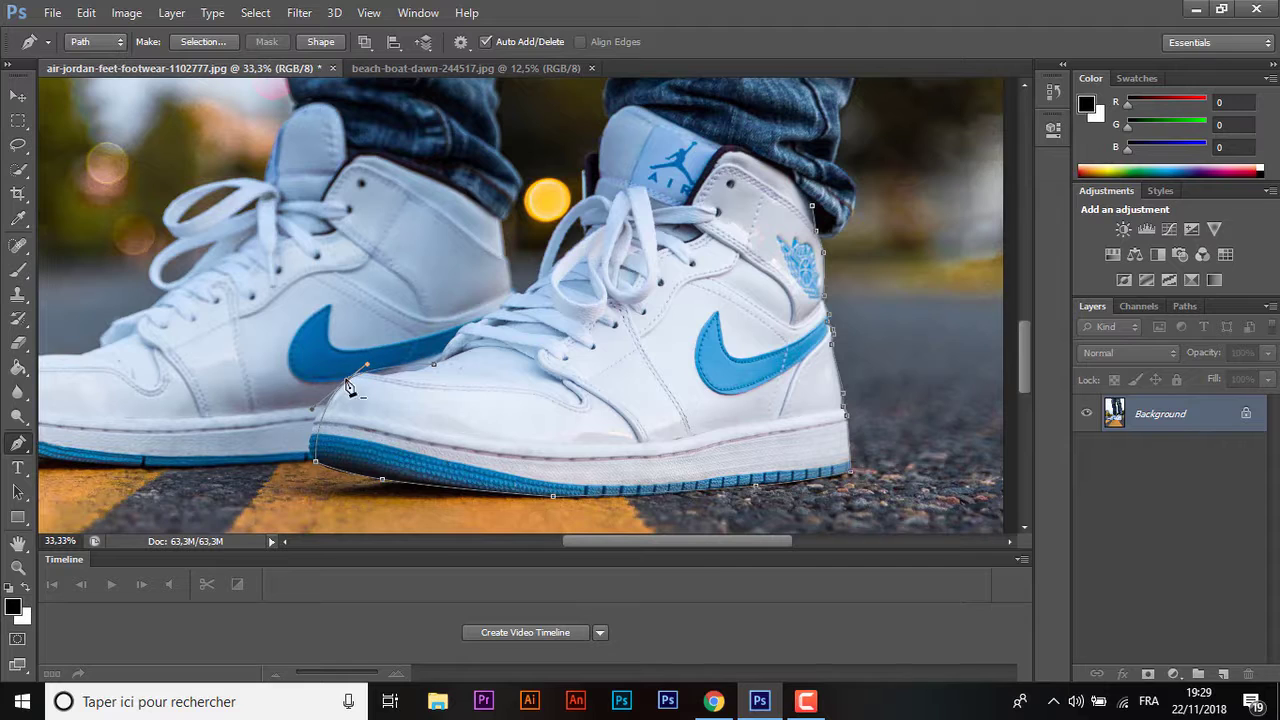
pyautogui.moveTo(320, 440); pyautogui.dragTo(320, 442)
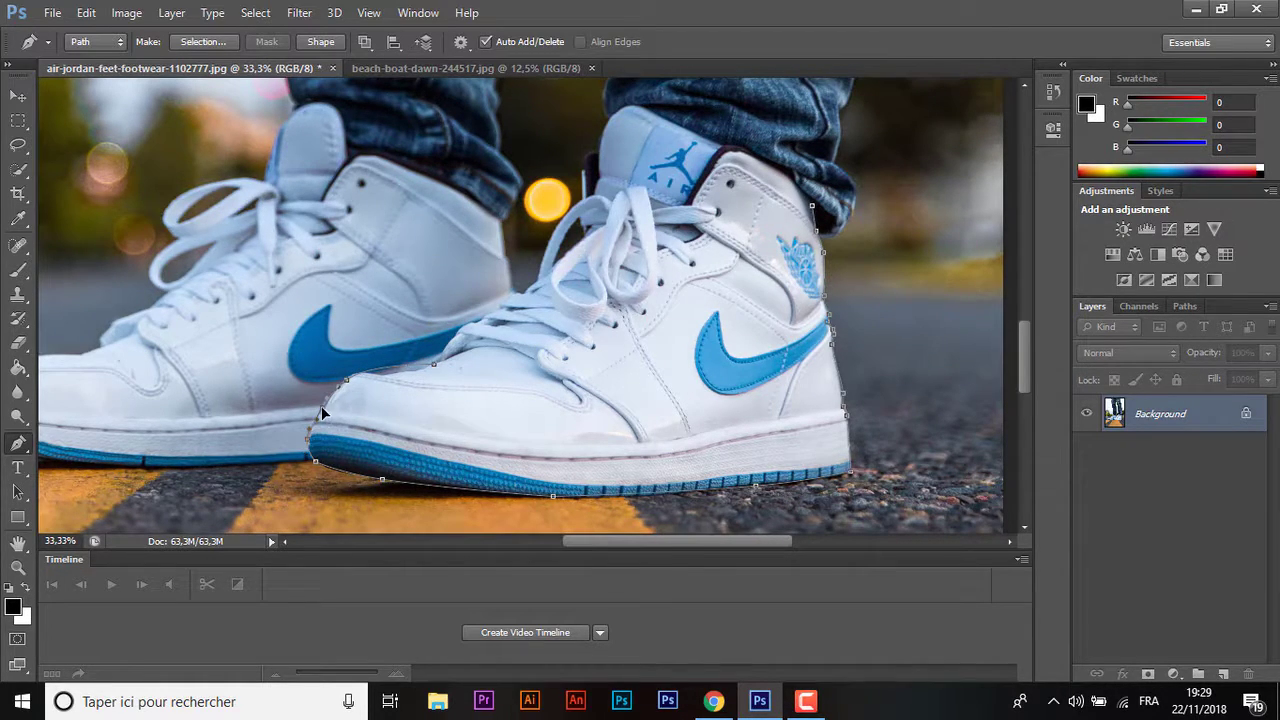
pyautogui.moveTo(353, 375); pyautogui.dragTo(397, 366)
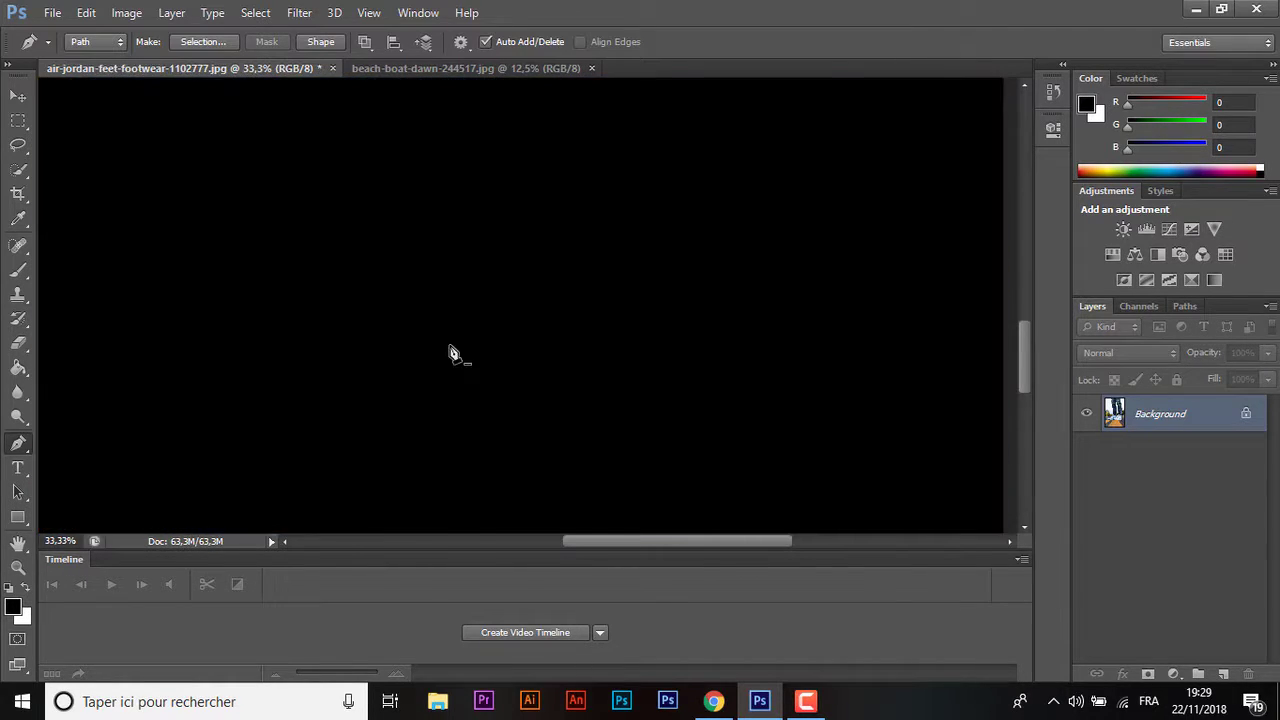
pyautogui.moveTo(450, 343); pyautogui.dragTo(468, 323)
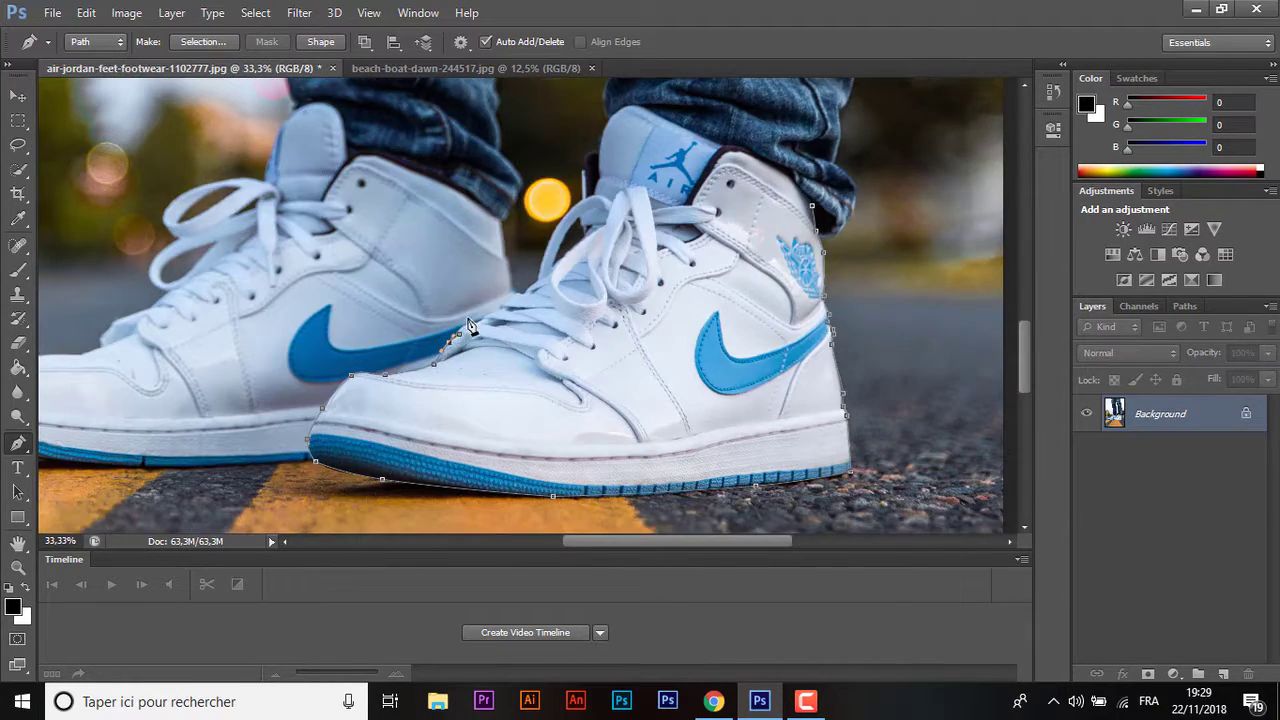
# - Zoom in and continue the path up the lace edge toward the tongue
pyautogui.hotkey('ctrl', '+')
pyautogui.hotkey('ctrl', '+')
pyautogui.hotkey('ctrl', '+')
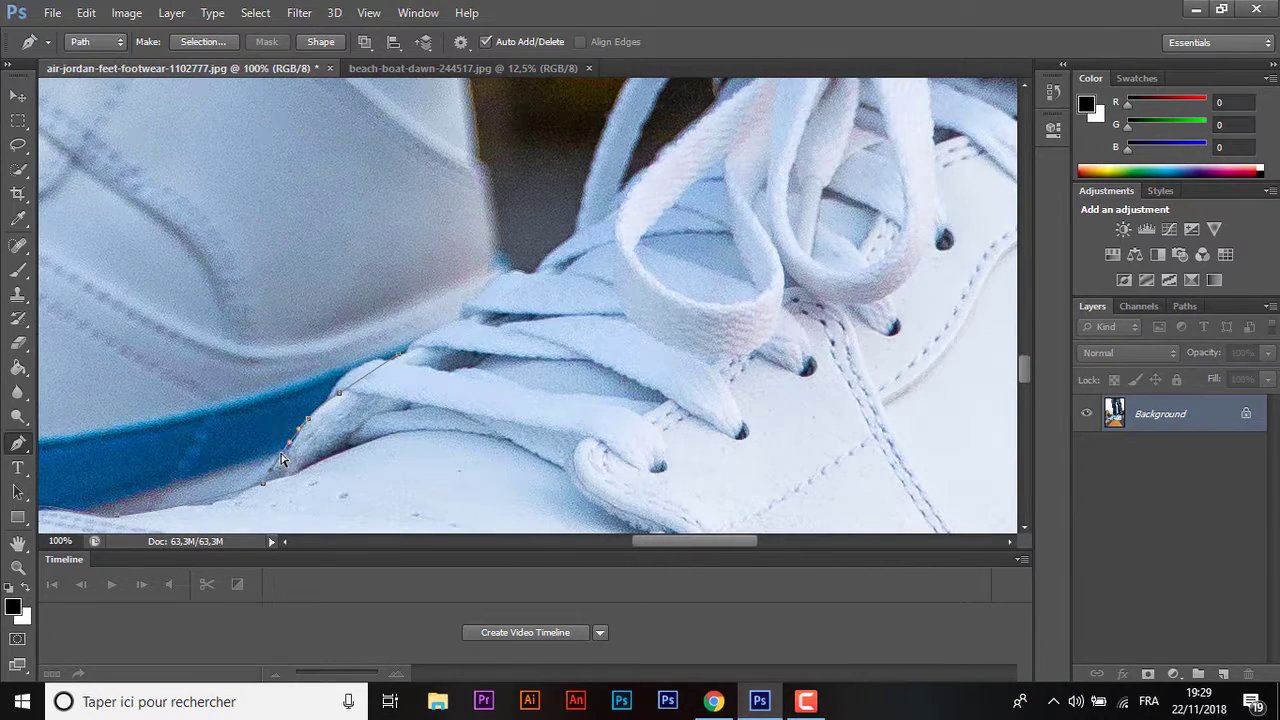
pyautogui.moveTo(222, 500); pyautogui.dragTo(182, 514)
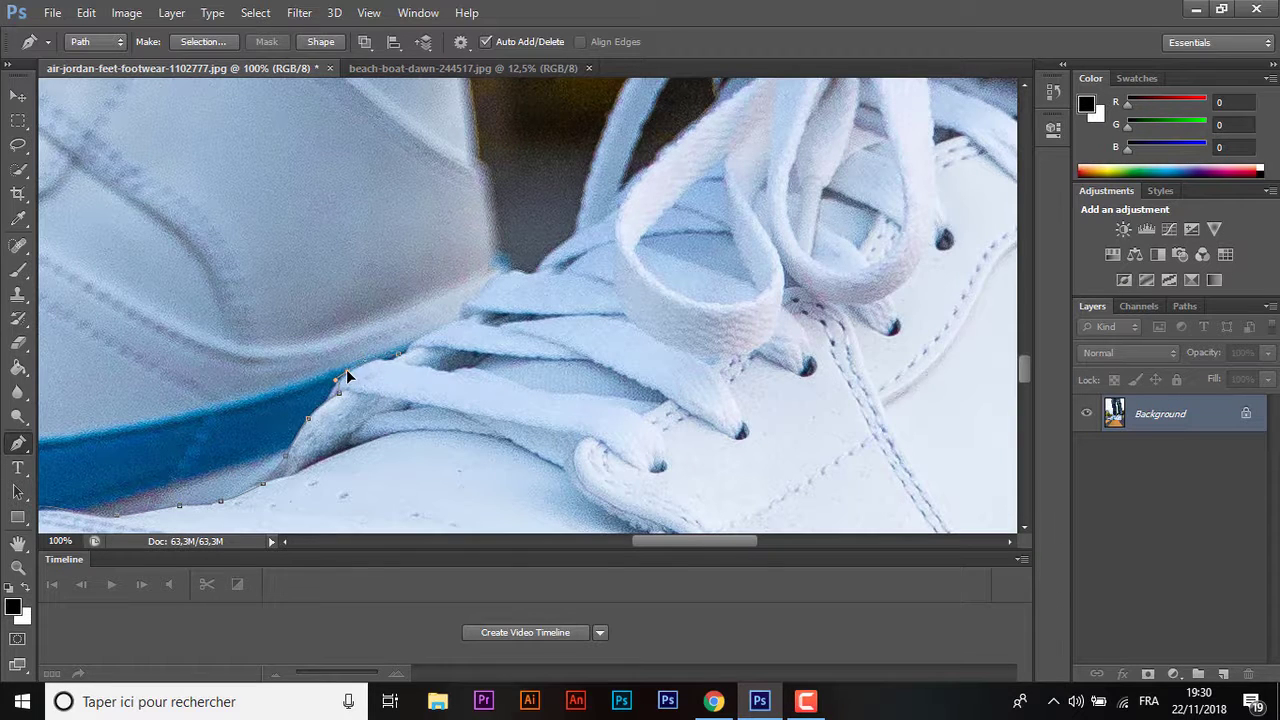
pyautogui.moveTo(346, 369); pyautogui.dragTo(336, 396)
pyautogui.moveTo(404, 357); pyautogui.dragTo(396, 364)
pyautogui.moveTo(462, 317); pyautogui.dragTo(421, 350)
pyautogui.moveTo(471, 295); pyautogui.dragTo(506, 273)
pyautogui.click(528, 270)
pyautogui.click(576, 236)
pyautogui.scroll(3, 1026, 346)
pyautogui.hotkey('ctrl', '+')
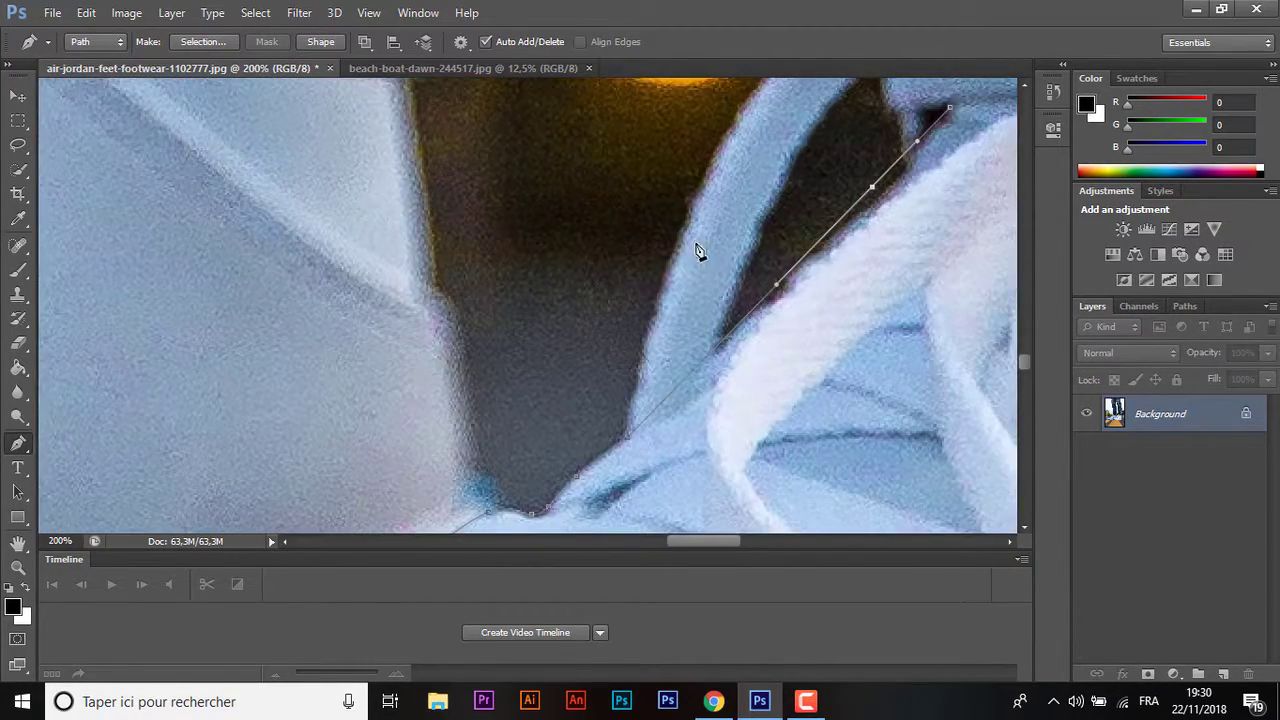
# - Continue the shoe path up the laces to their top
pyautogui.moveTo(700, 249); pyautogui.dragTo(857, 213)
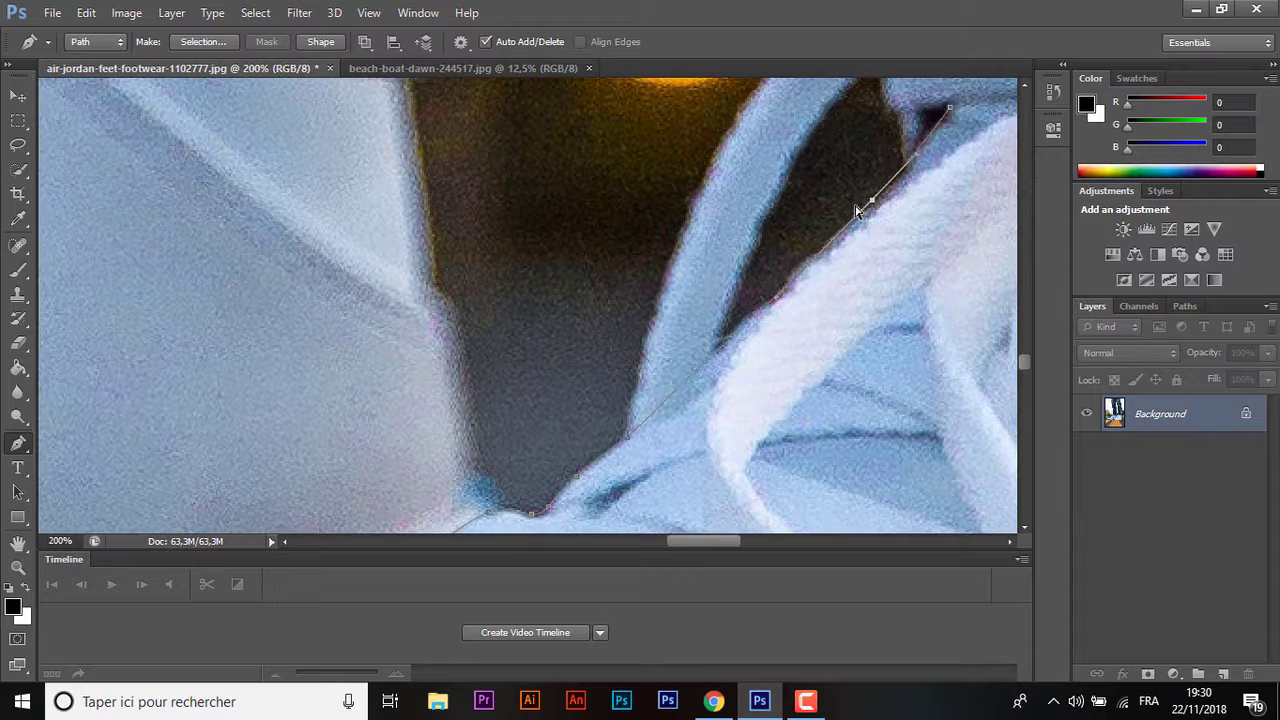
pyautogui.hotkey('ctrl', '-')
pyautogui.moveTo(722, 236); pyautogui.dragTo(711, 191)
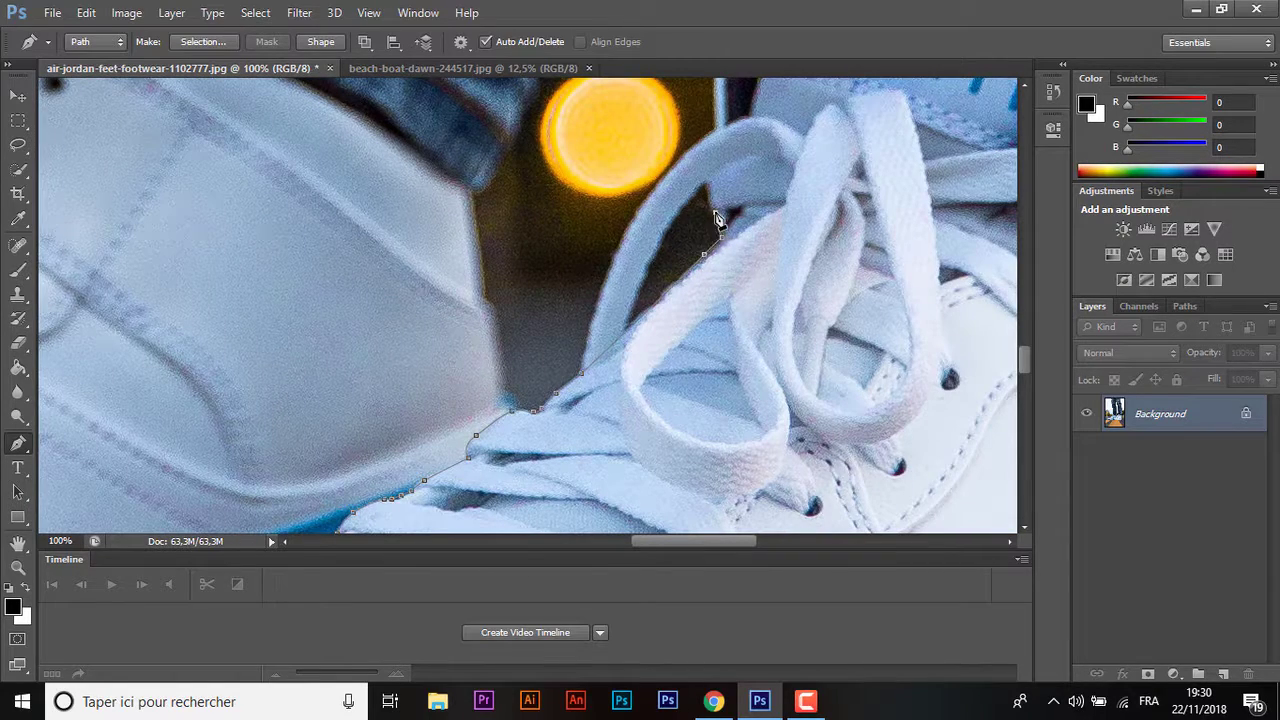
pyautogui.hotkey('ctrl', '-')
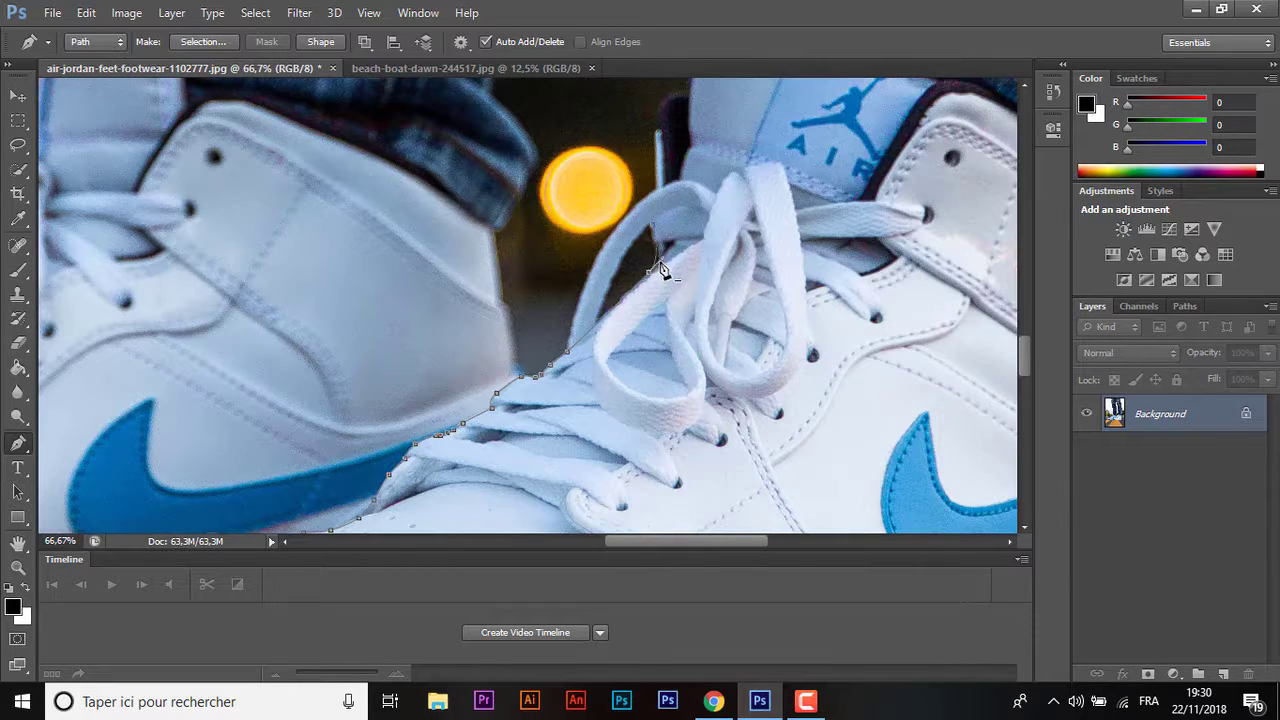
pyautogui.click(651, 228)
pyautogui.moveTo(656, 185); pyautogui.dragTo(591, 265)
pyautogui.click(661, 97)
pyautogui.hotkey('ctrl', '-')
# - Close the path around the collar and toggle the Background to check the cut-out shoe
pyautogui.hotkey('ctrl', '+')
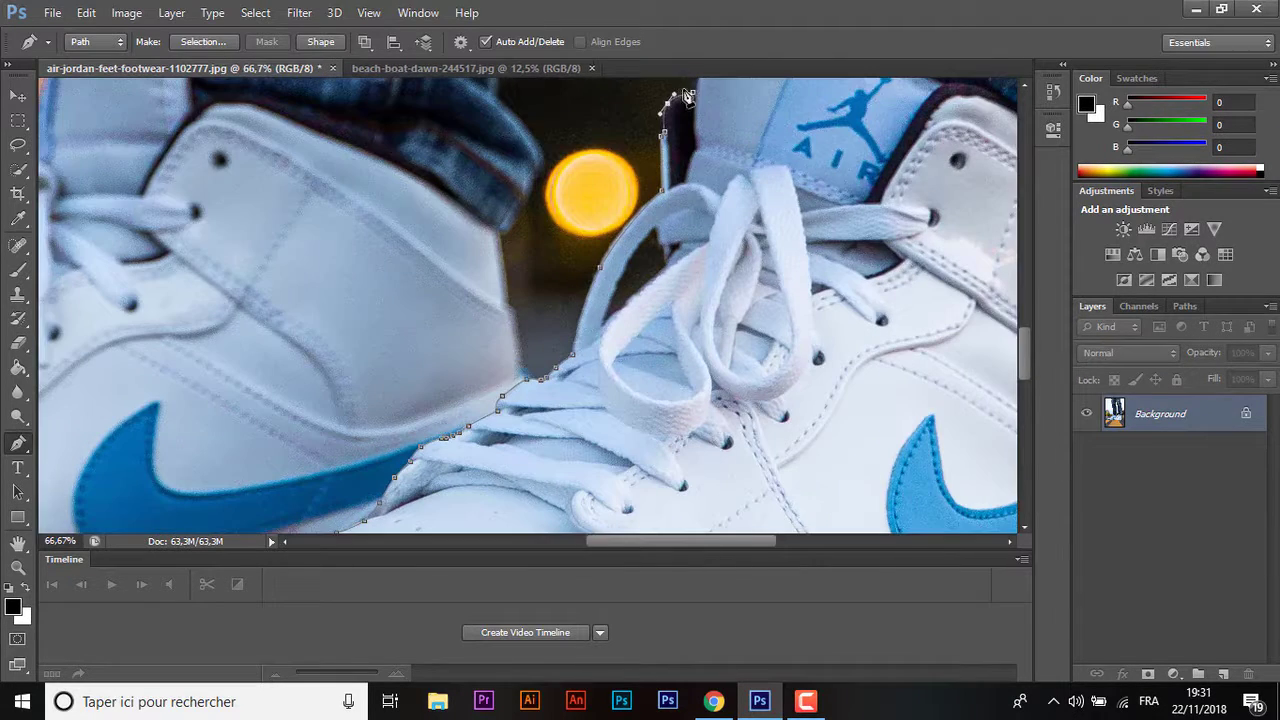
pyautogui.moveTo(1022, 365); pyautogui.dragTo(1022, 335)
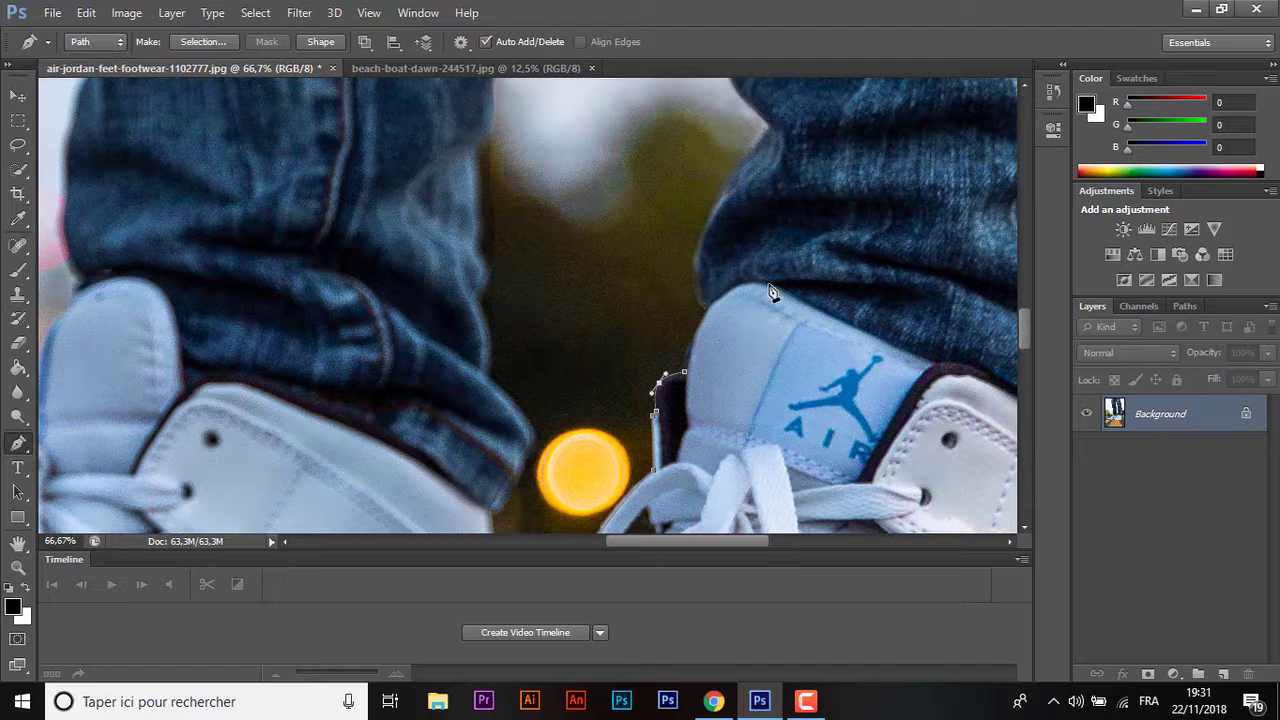
pyautogui.moveTo(735, 283); pyautogui.dragTo(718, 300)
pyautogui.moveTo(918, 355); pyautogui.dragTo(893, 350)
pyautogui.hotkey('ctrl', '-')
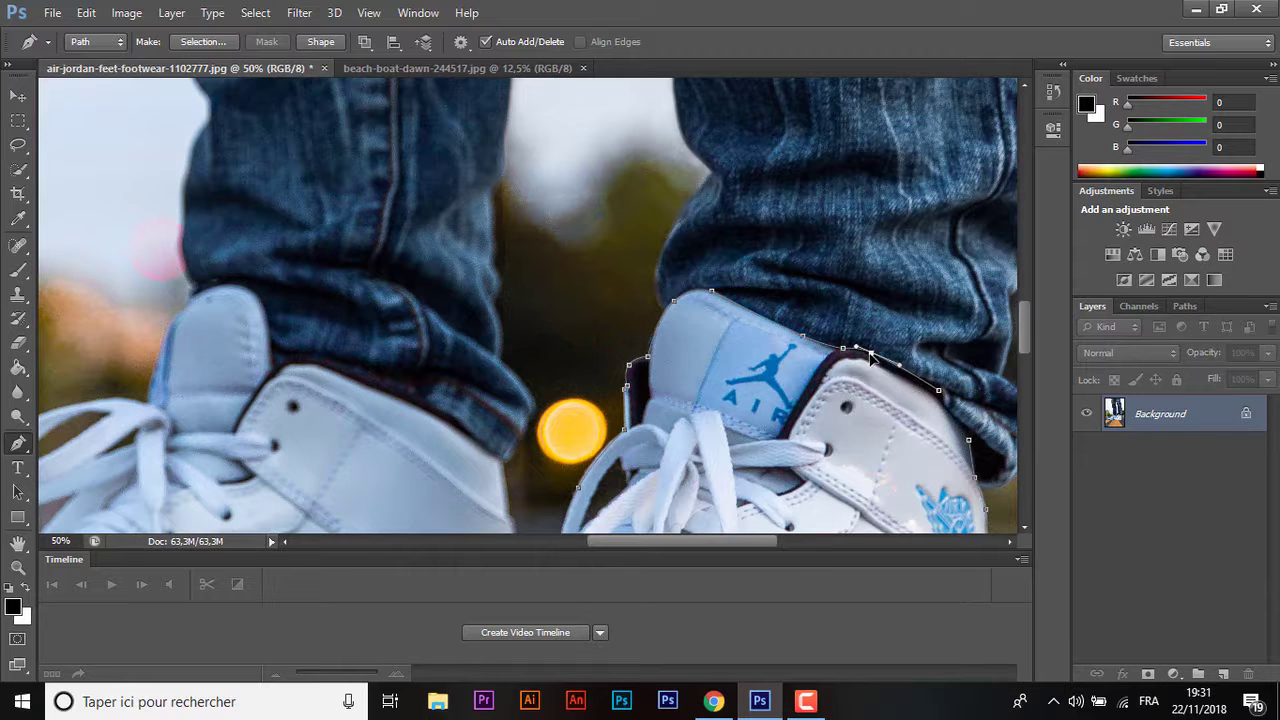
pyautogui.click(966, 430)
pyautogui.keyDown('ctrl'); pyautogui.click(939, 396); pyautogui.keyUp('ctrl')
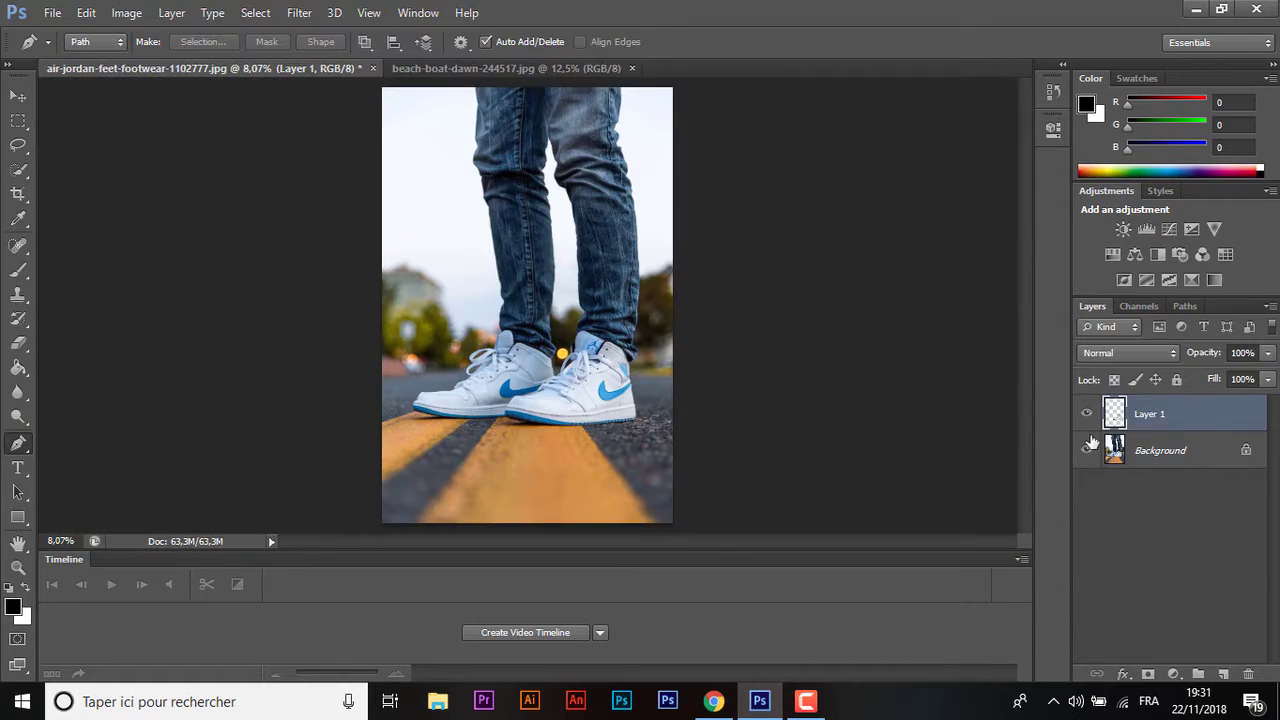
pyautogui.click(1087, 450)
pyautogui.click(1087, 450)
# - In the beach photo, zoom in and trace the boat's bow and gunwale
pyautogui.click(423, 68)
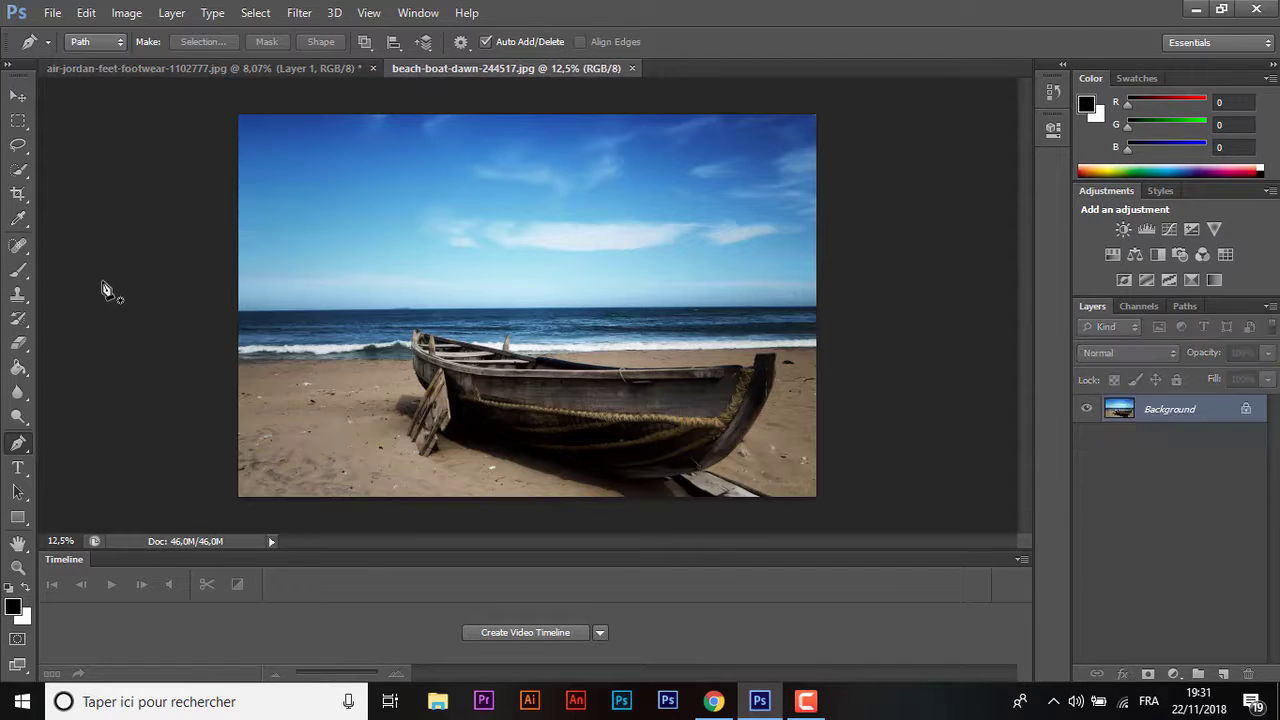
pyautogui.hotkey('ctrl', '+')
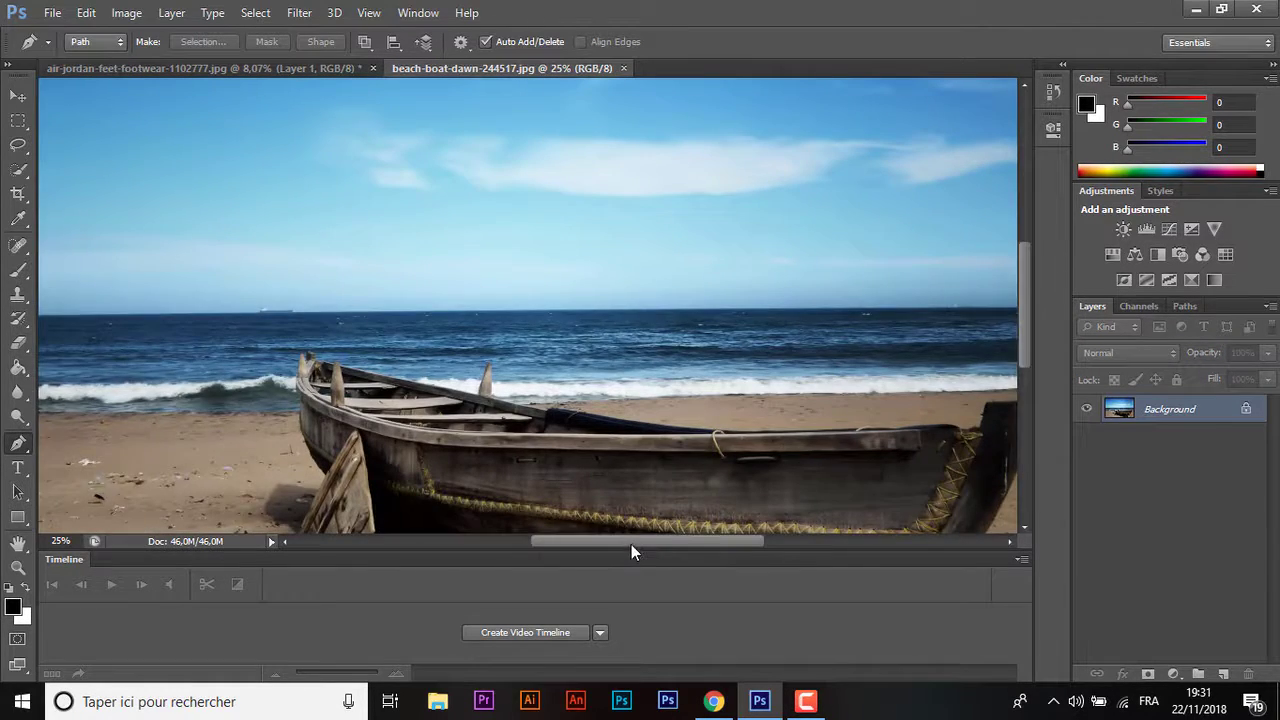
pyautogui.moveTo(631, 544); pyautogui.dragTo(673, 544)
pyautogui.moveTo(1026, 313); pyautogui.dragTo(1026, 344)
pyautogui.hotkey('ctrl', '+')
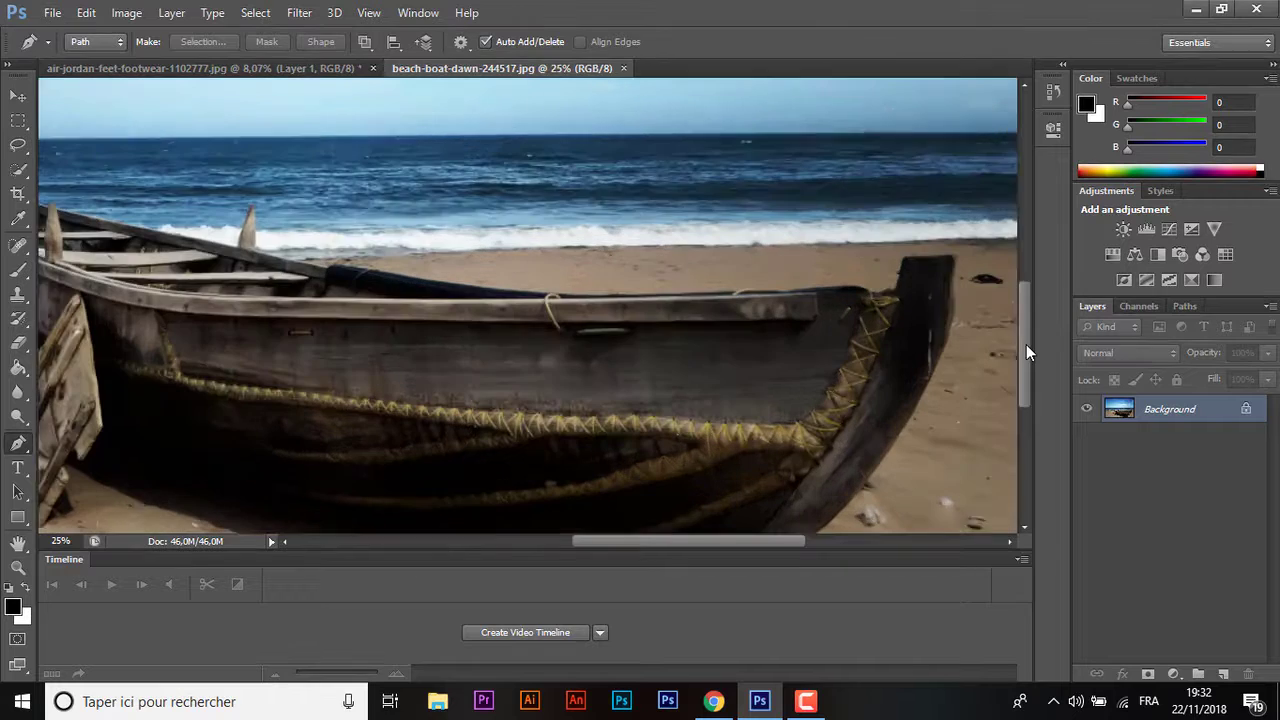
pyautogui.click(921, 416)
pyautogui.moveTo(963, 254); pyautogui.dragTo(955, 330)
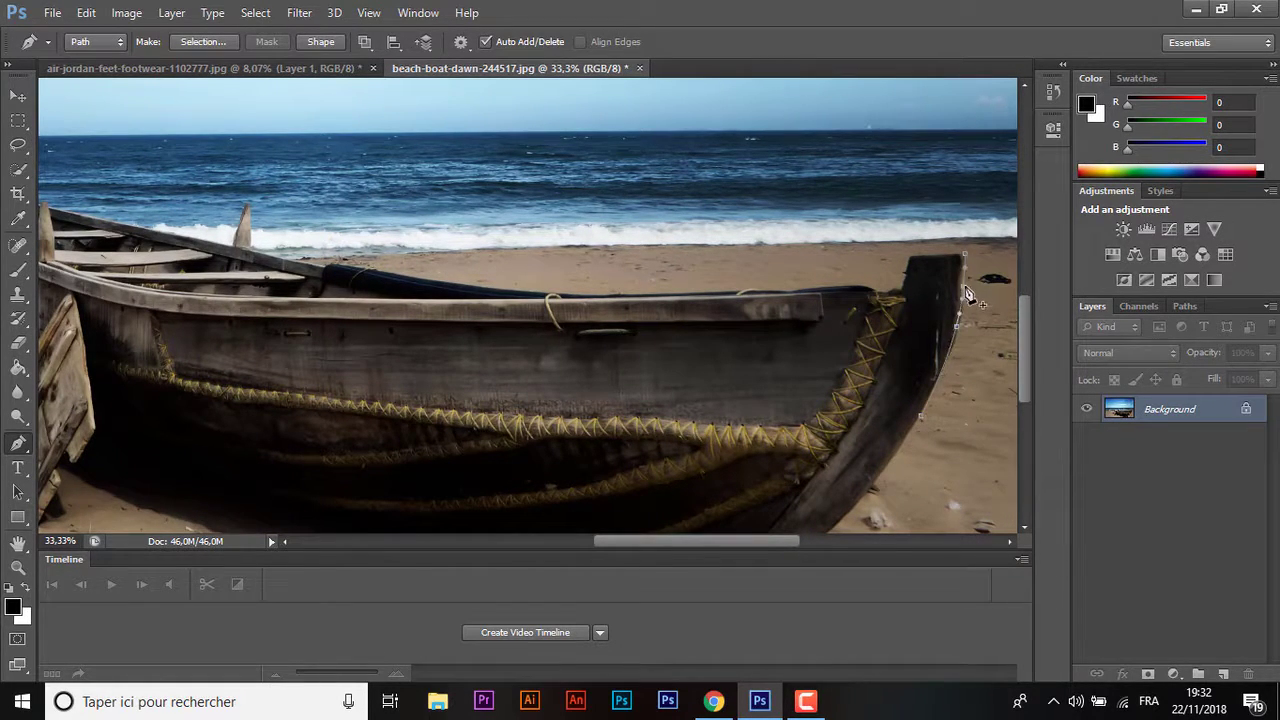
pyautogui.click(910, 256)
pyautogui.moveTo(837, 294); pyautogui.dragTo(890, 296)
# - Extend the boat outline left along the rail, over the rope
pyautogui.scroll(4, 563, 303)
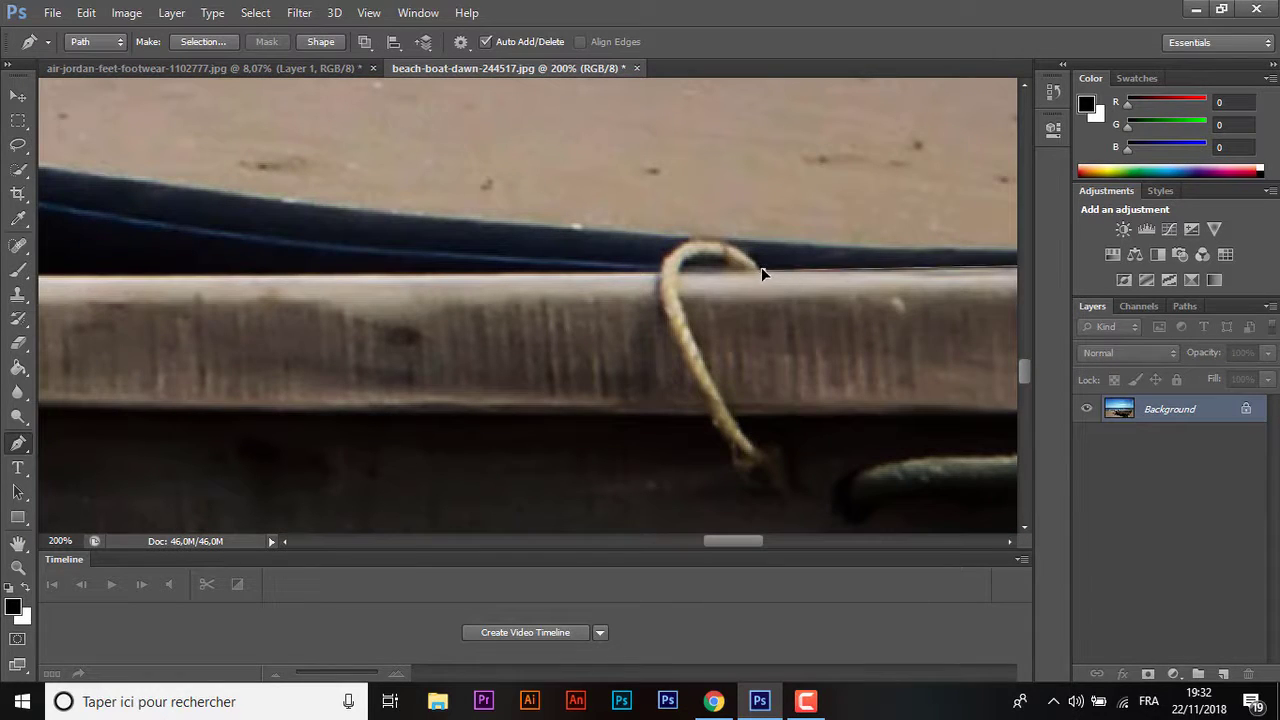
pyautogui.click(760, 268)
pyautogui.click(660, 270)
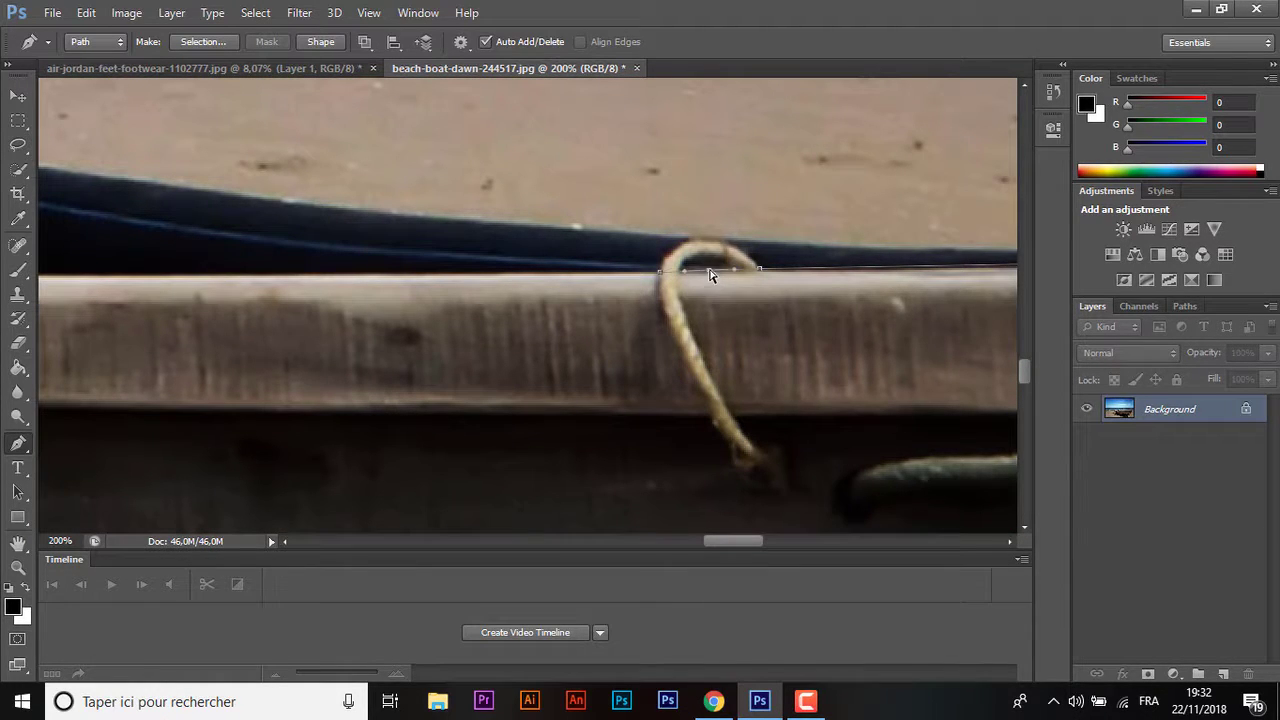
pyautogui.moveTo(710, 272); pyautogui.dragTo(675, 252)
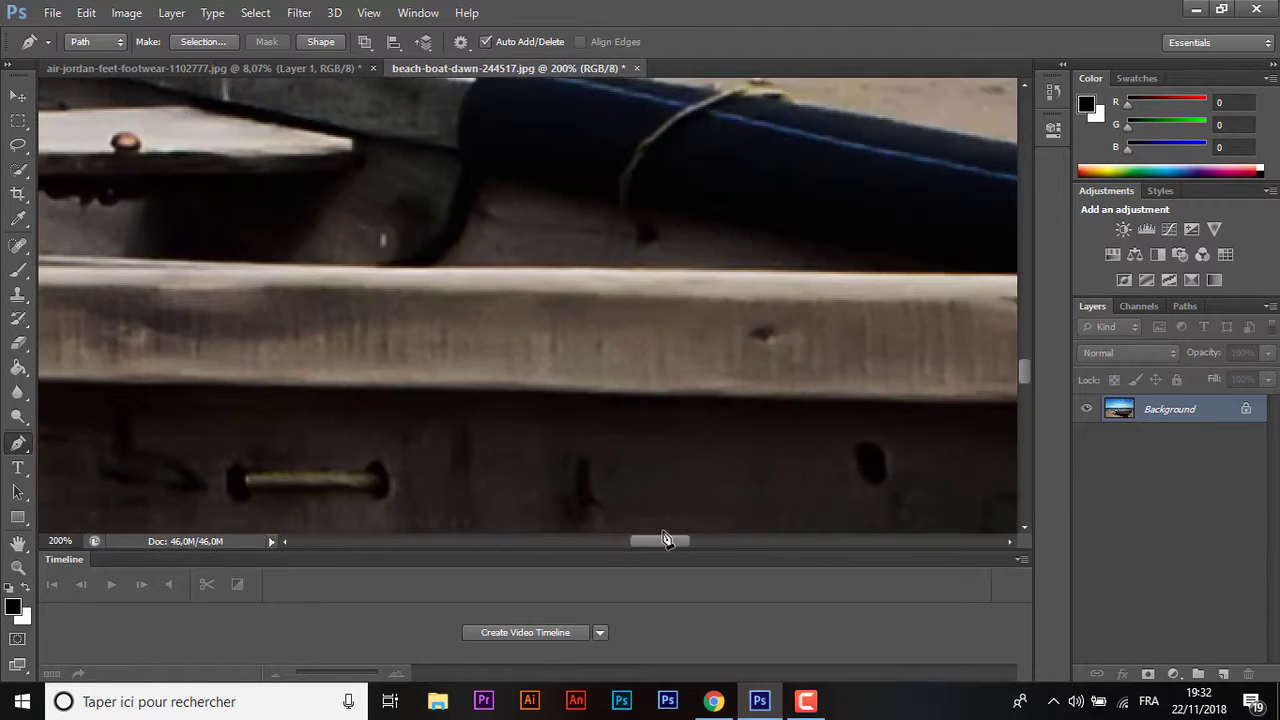
pyautogui.hotkey('ctrl', '-')
pyautogui.hotkey('ctrl', '-')
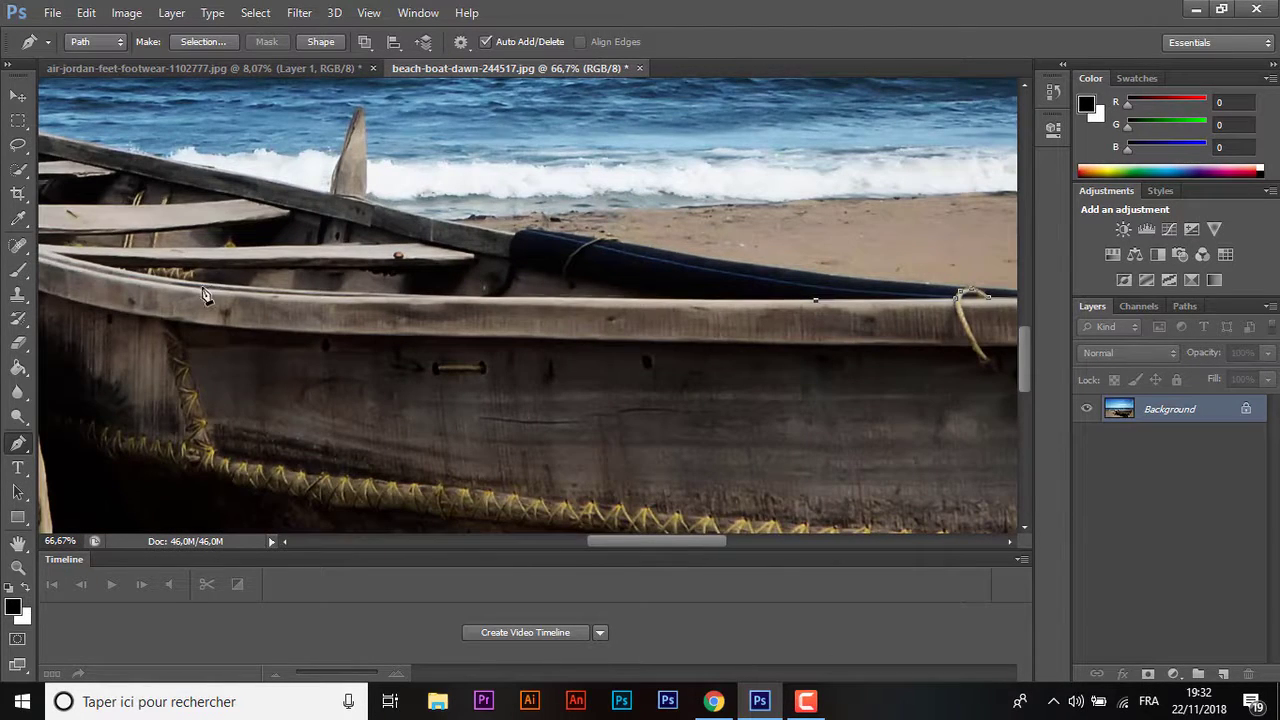
pyautogui.click(203, 291)
pyautogui.click(352, 293)
pyautogui.click(658, 299)
pyautogui.click(505, 297)
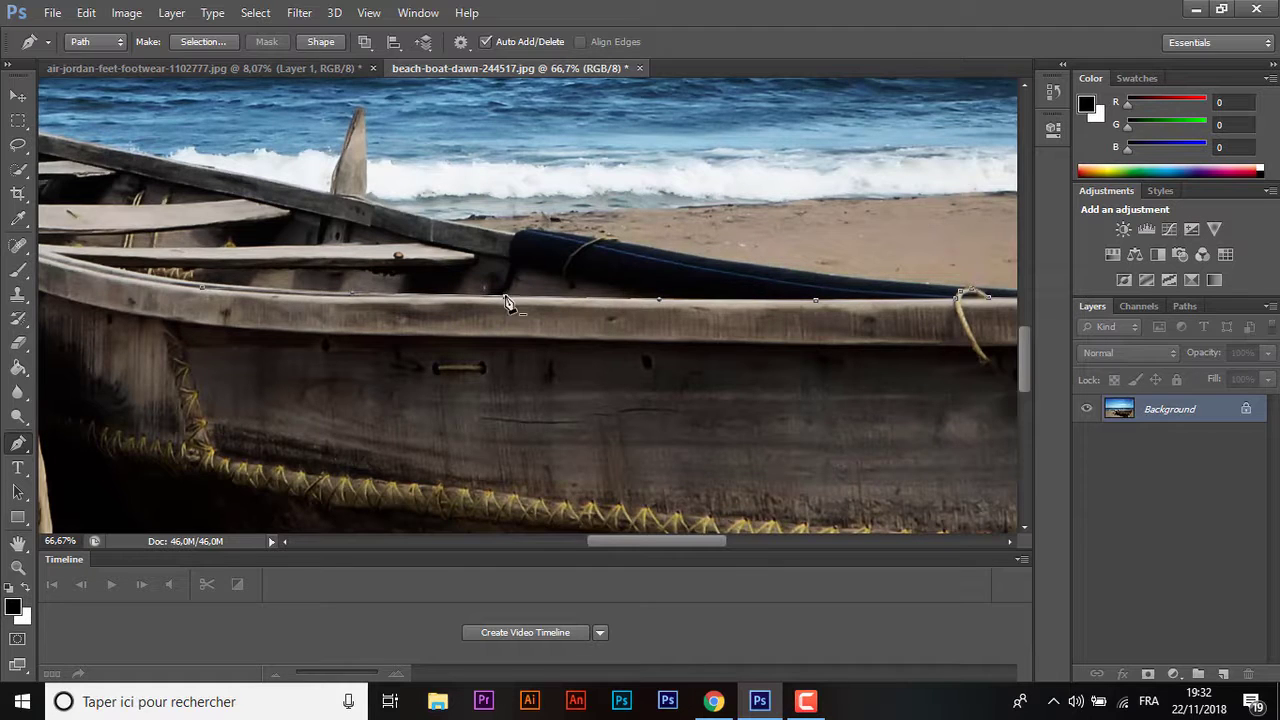
pyautogui.hotkey('ctrl', '-')
pyautogui.moveTo(572, 542); pyautogui.dragTo(534, 548)
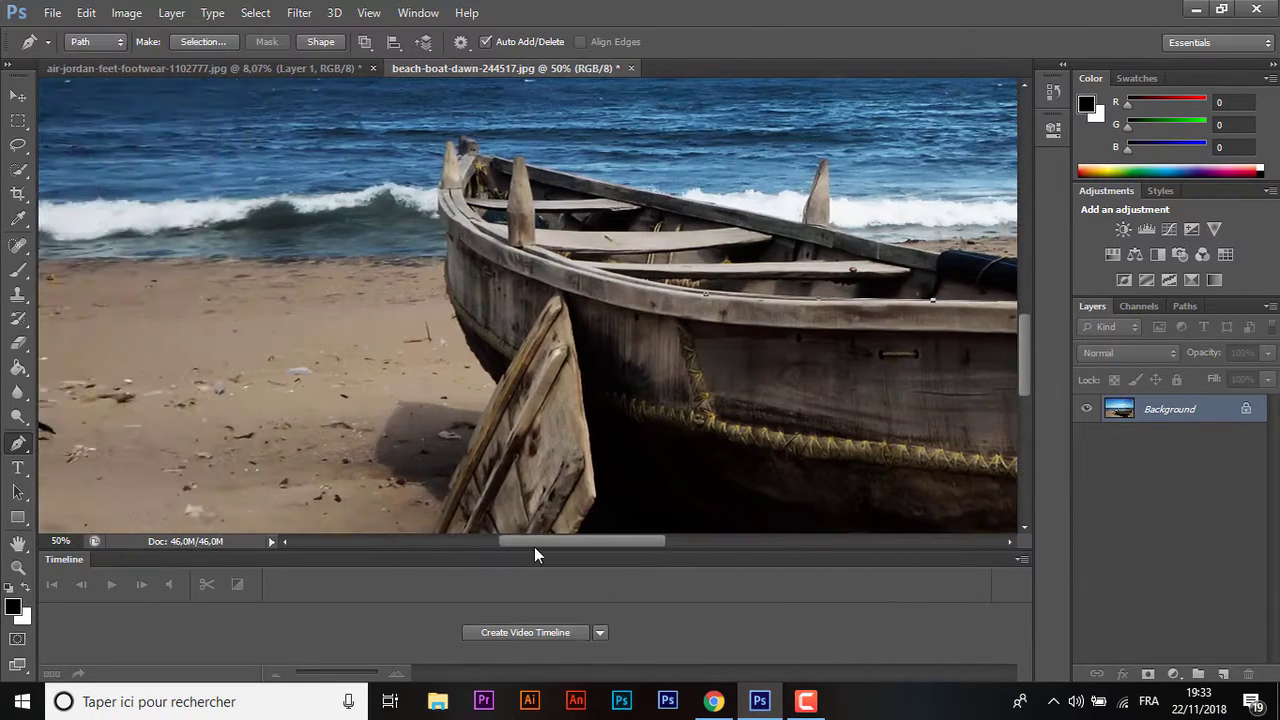
# - Trace the outline along the inner rail and around the wooden posts
pyautogui.hotkey('ctrl', '+')
pyautogui.hotkey('ctrl', '+')
pyautogui.hotkey('ctrl', '+')
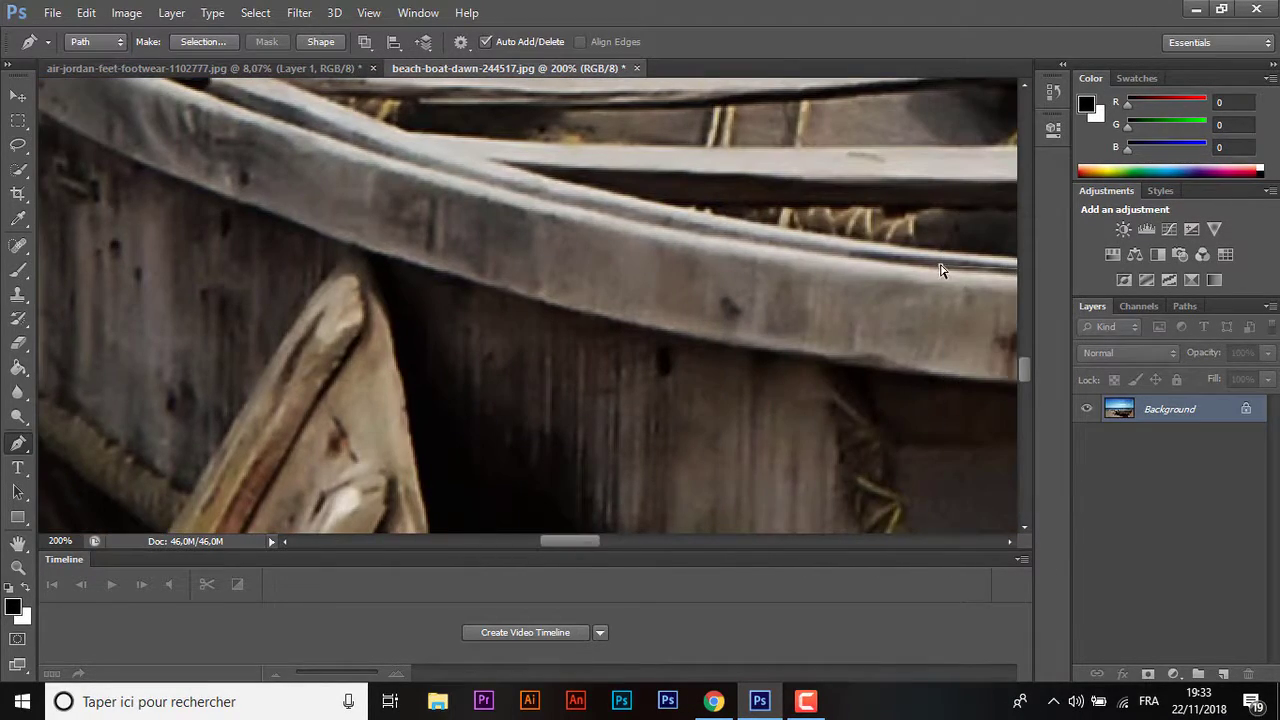
pyautogui.hotkey('ctrl', '-')
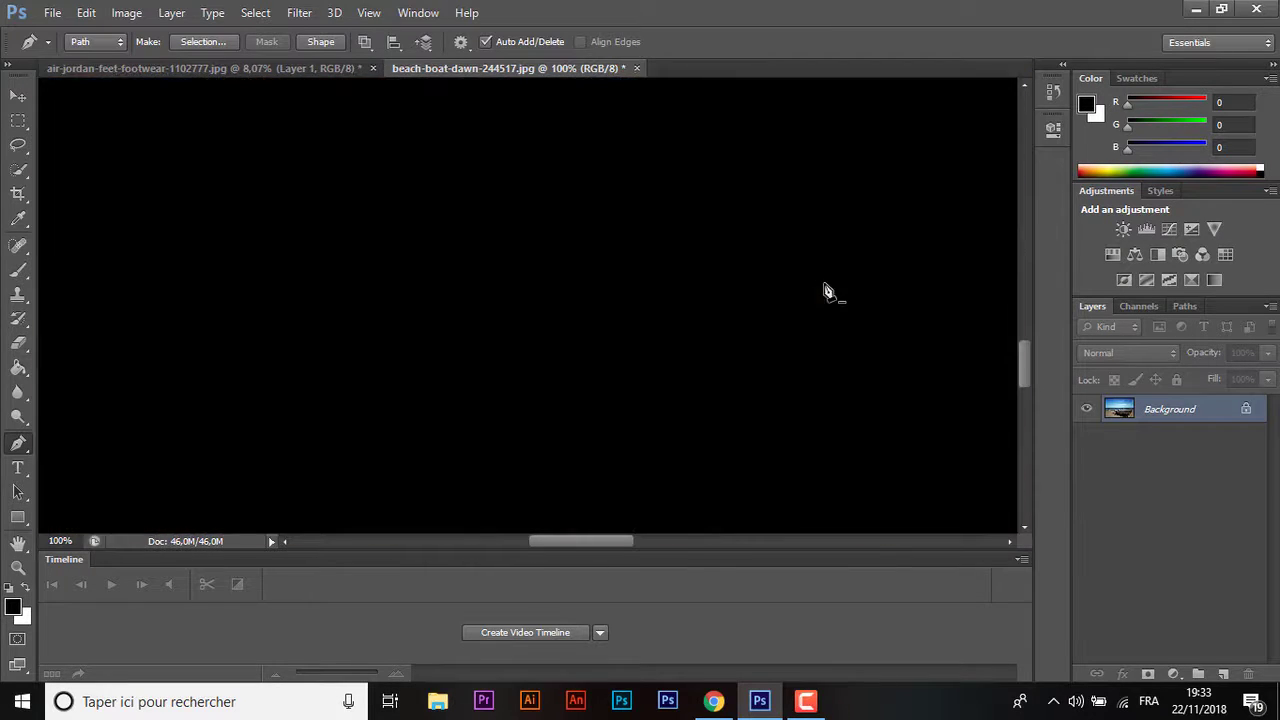
pyautogui.click(828, 291)
pyautogui.scroll(3, 1026, 370)
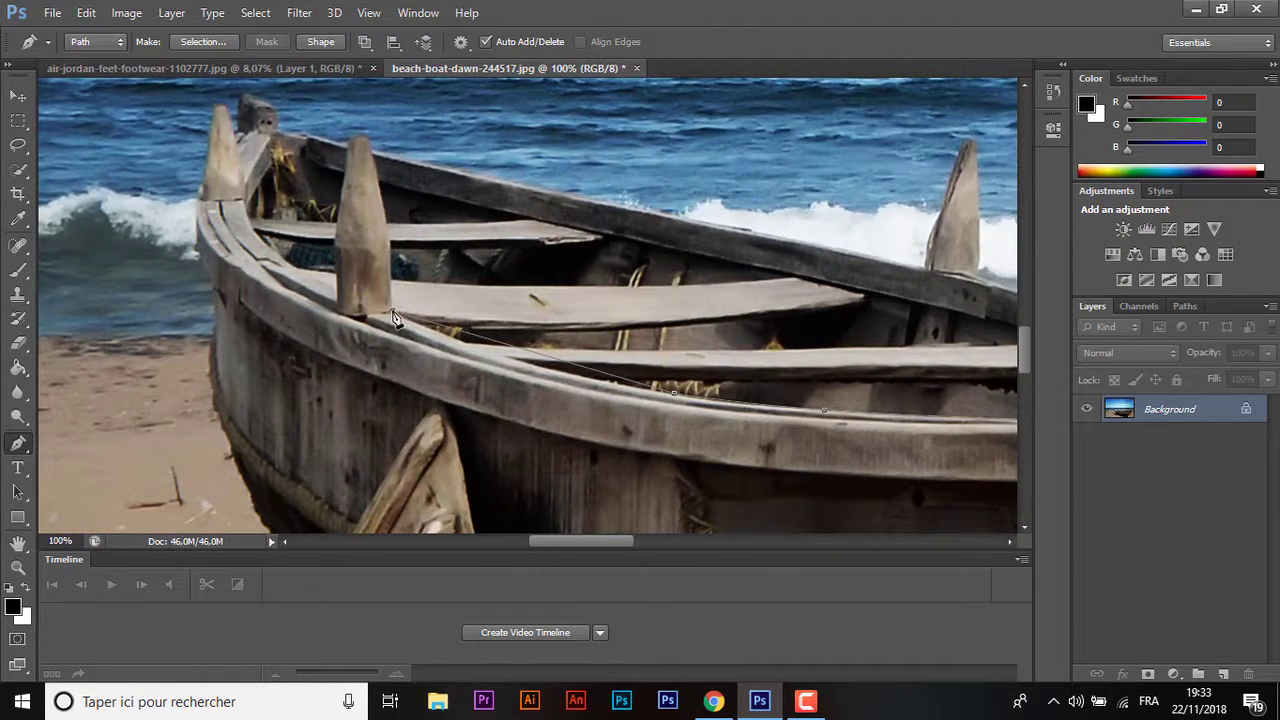
pyautogui.moveTo(393, 316); pyautogui.dragTo(511, 364)
pyautogui.click(381, 235)
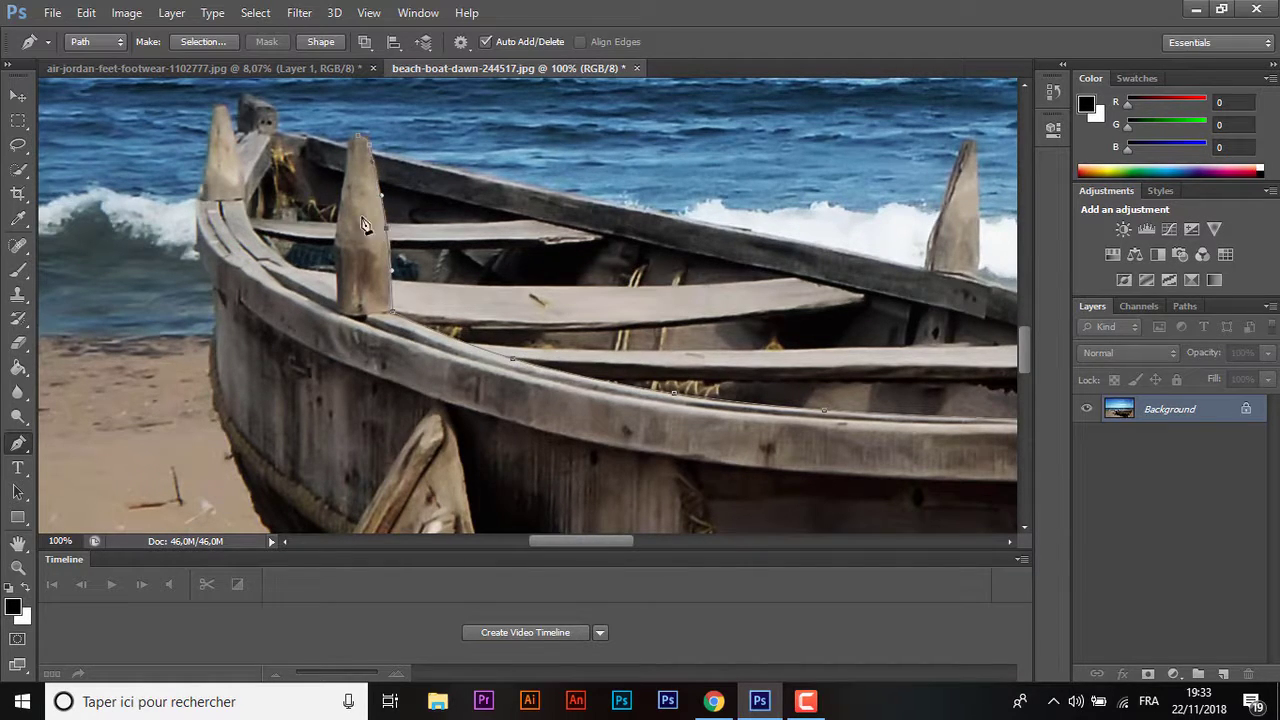
pyautogui.moveTo(336, 252); pyautogui.dragTo(341, 178)
pyautogui.moveTo(340, 307); pyautogui.dragTo(338, 296)
pyautogui.click(267, 245)
pyautogui.click(228, 104)
# - Close the outline around the hull, turn it into a selection and copy the boat to a new layer
pyautogui.hotkey('ctrl', '0')
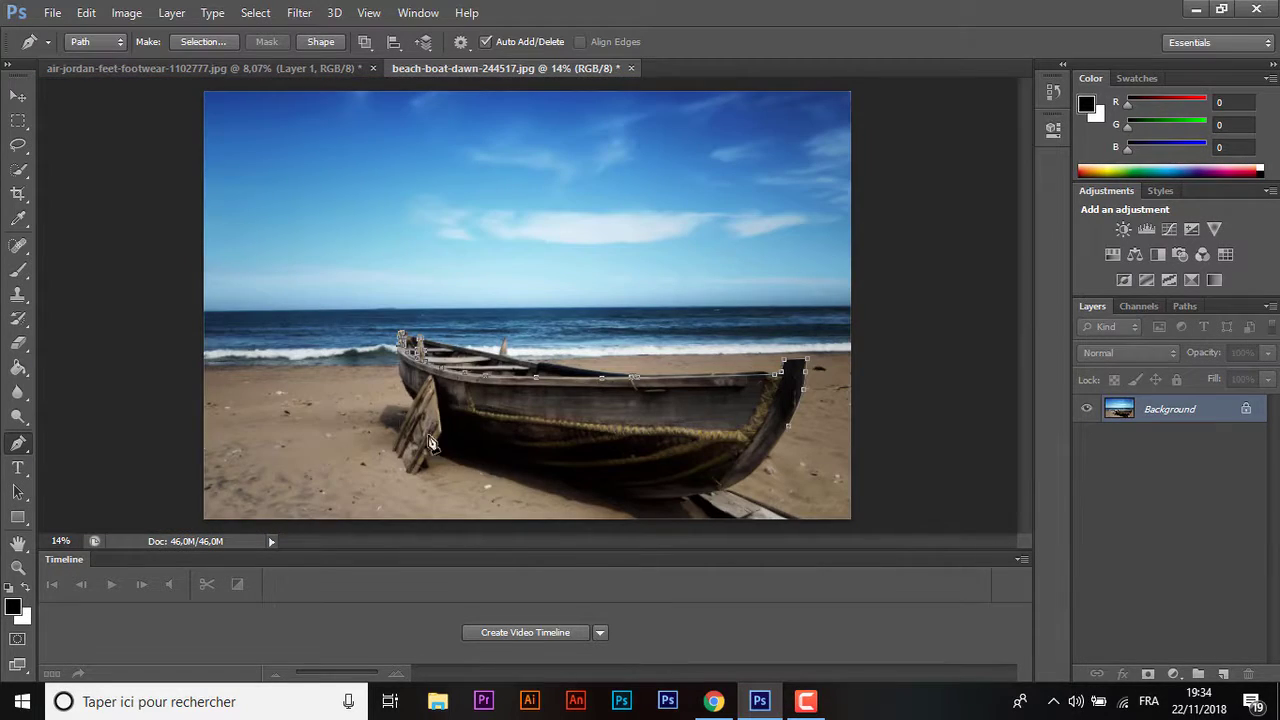
pyautogui.click(430, 445)
pyautogui.click(690, 505)
pyautogui.click(790, 430)
pyautogui.hotkey('ctrl', 'Return')
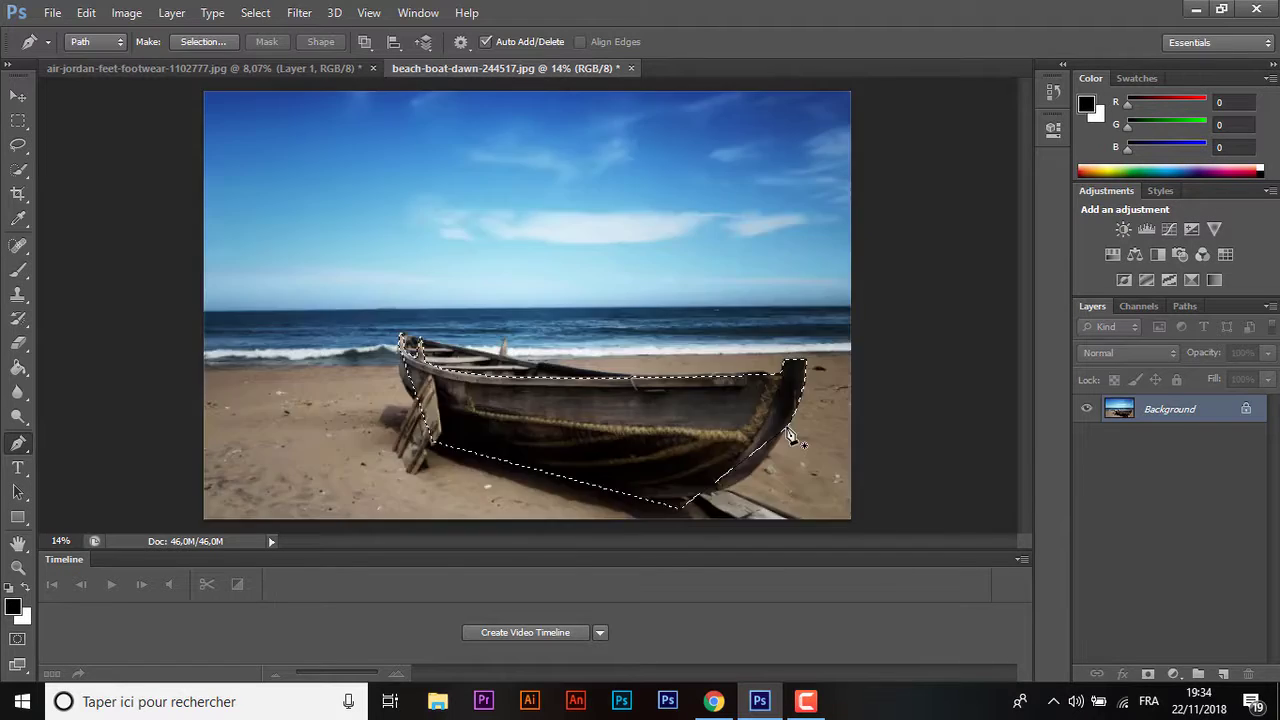
pyautogui.hotkey('ctrl', 'j')
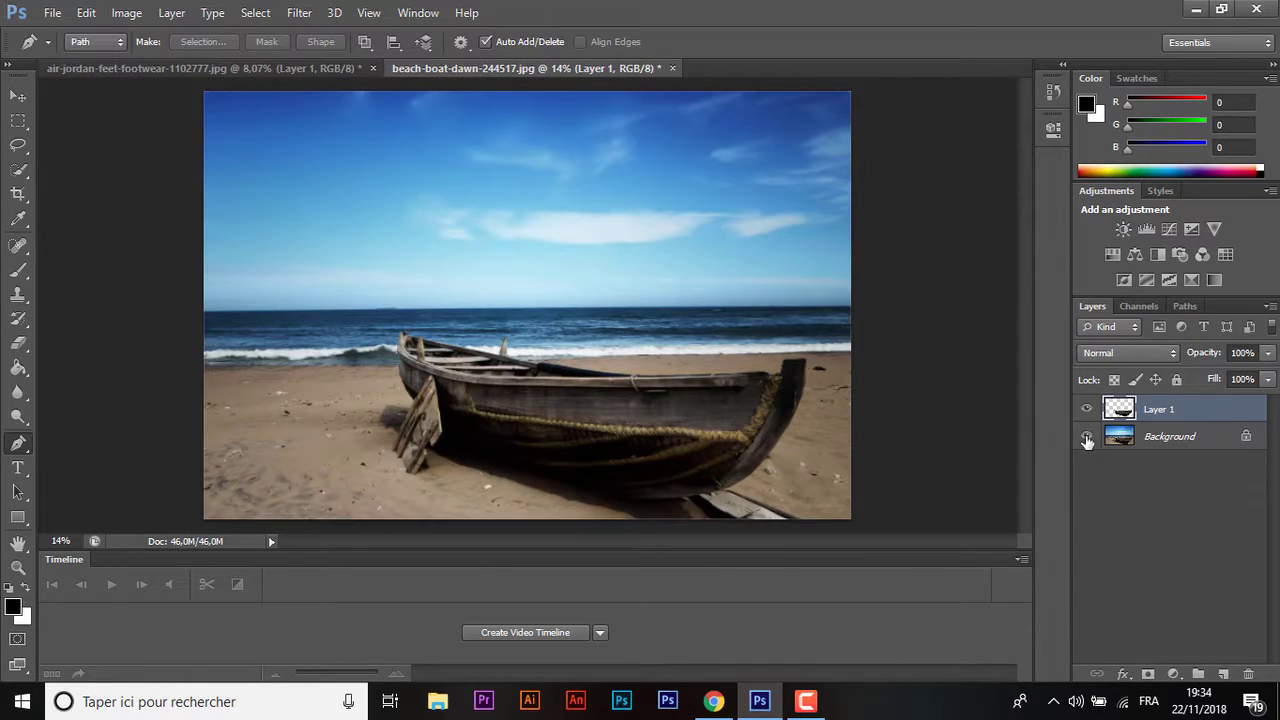
# - Drag the cut-out sneaker layer from the sneaker document into the beach photo
pyautogui.click(1087, 437)
pyautogui.click(1087, 437)
pyautogui.click(18, 95)
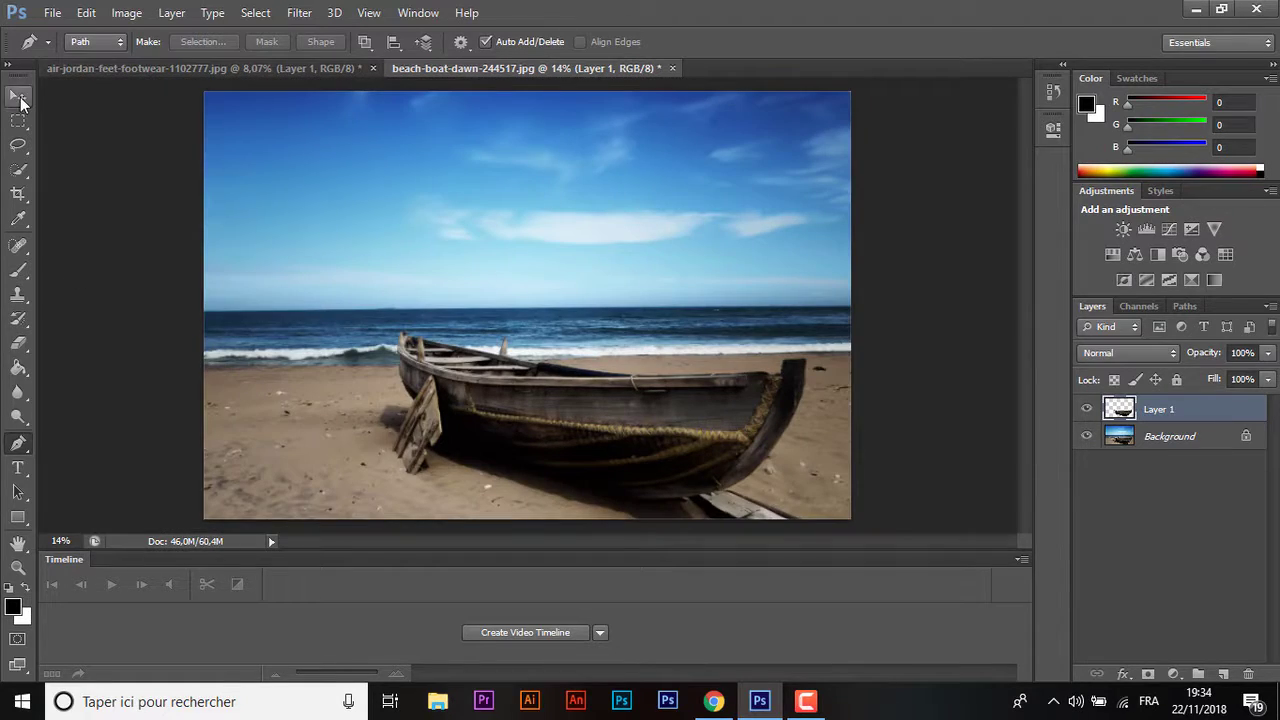
pyautogui.click(150, 68)
pyautogui.moveTo(518, 287); pyautogui.dragTo(636, 338)
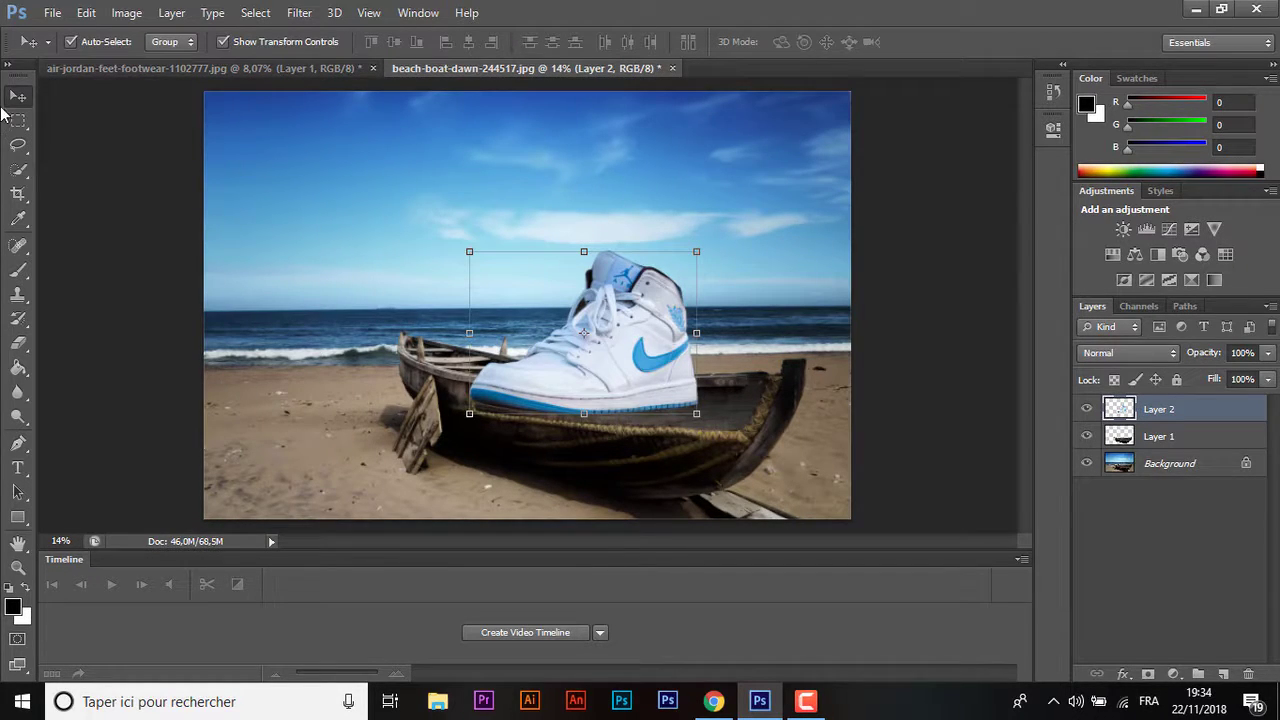
# - Flip the sneaker horizontally, move it onto the boat and convert it to a smart object
pyautogui.click(92, 13)
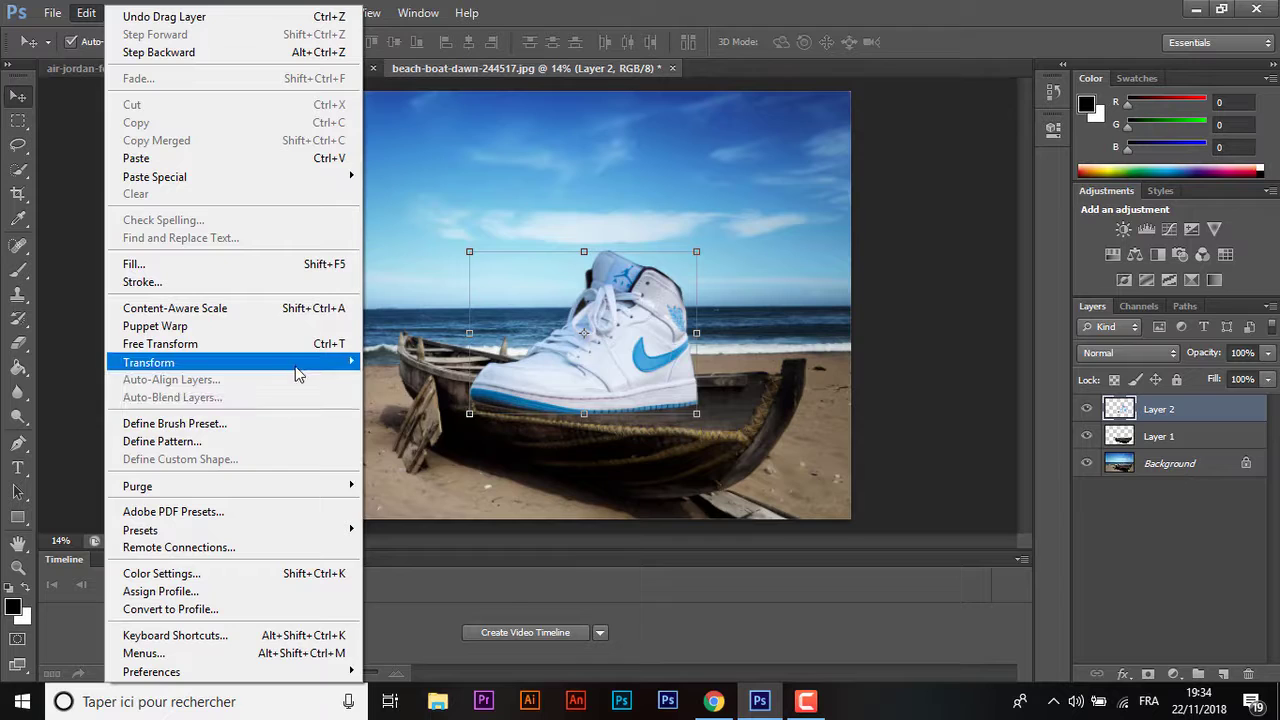
pyautogui.moveTo(230, 362)
pyautogui.click(430, 565)
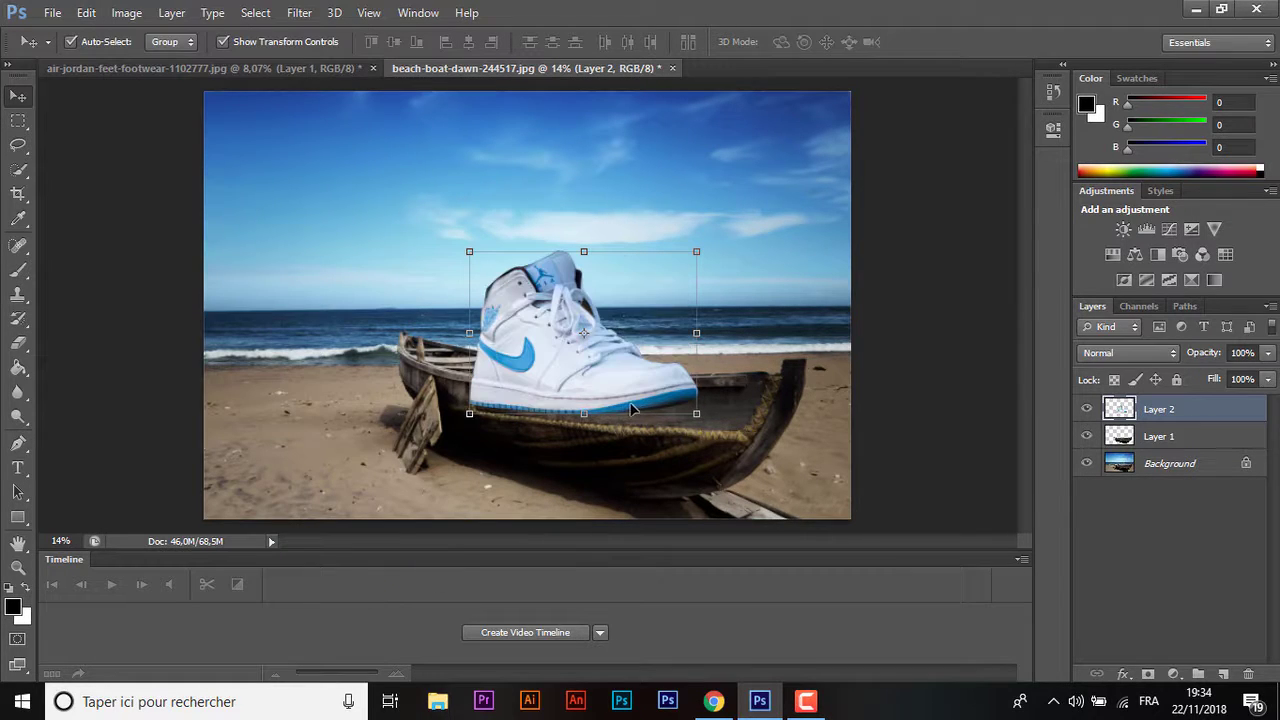
pyautogui.moveTo(615, 400); pyautogui.dragTo(571, 354)
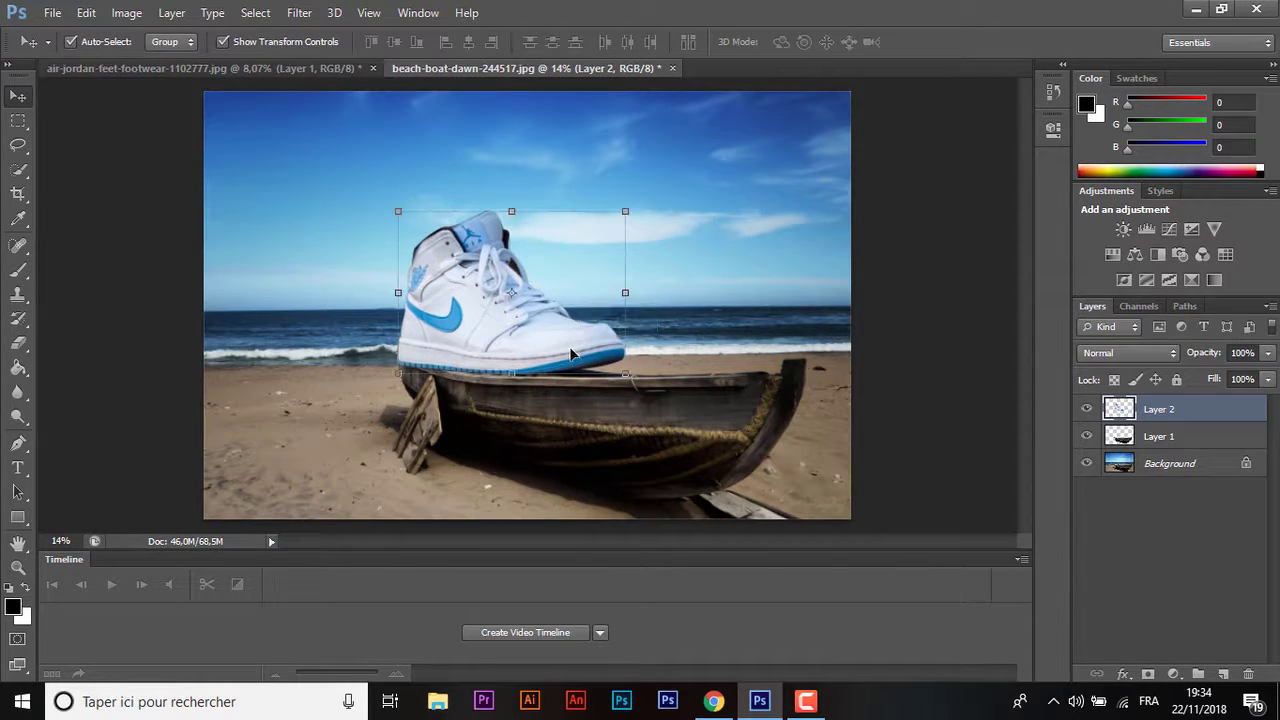
pyautogui.rightClick(1175, 415)
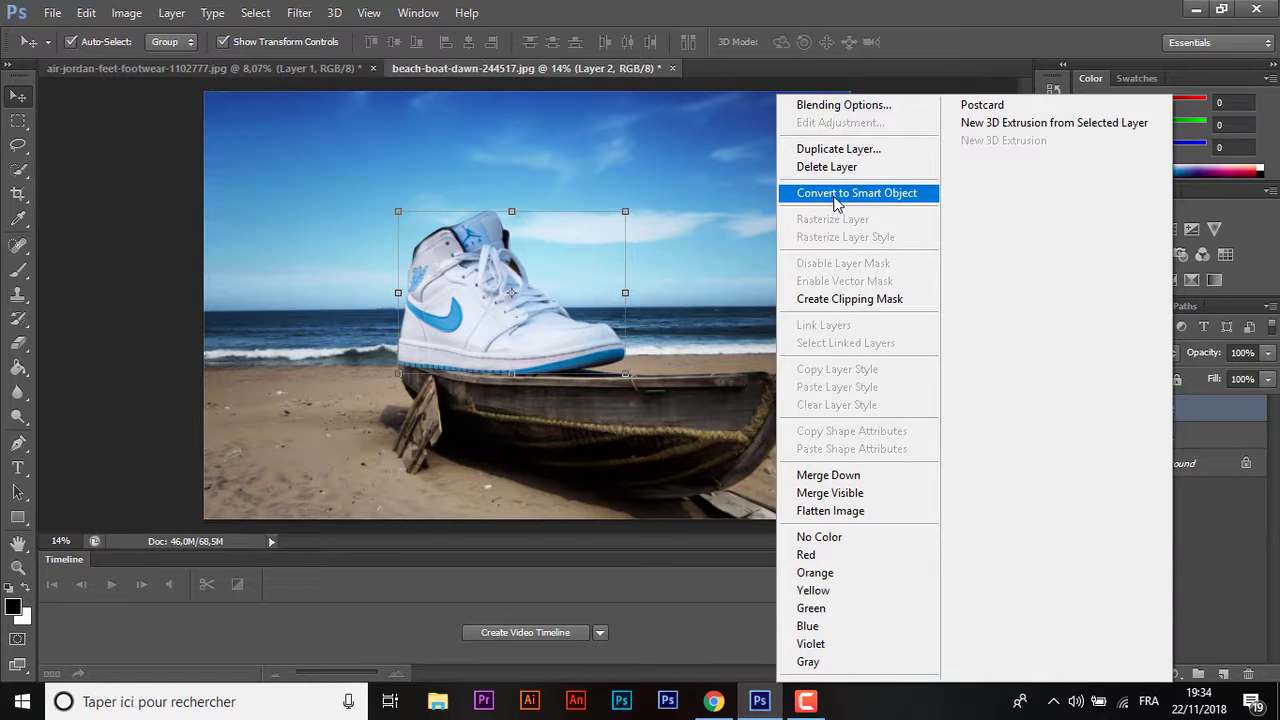
pyautogui.click(836, 195)
# - Put the boat layer above the sneaker, then tilt it 6.35° and enlarge it to 172.71%
pyautogui.moveTo(1155, 443); pyautogui.dragTo(1170, 408)
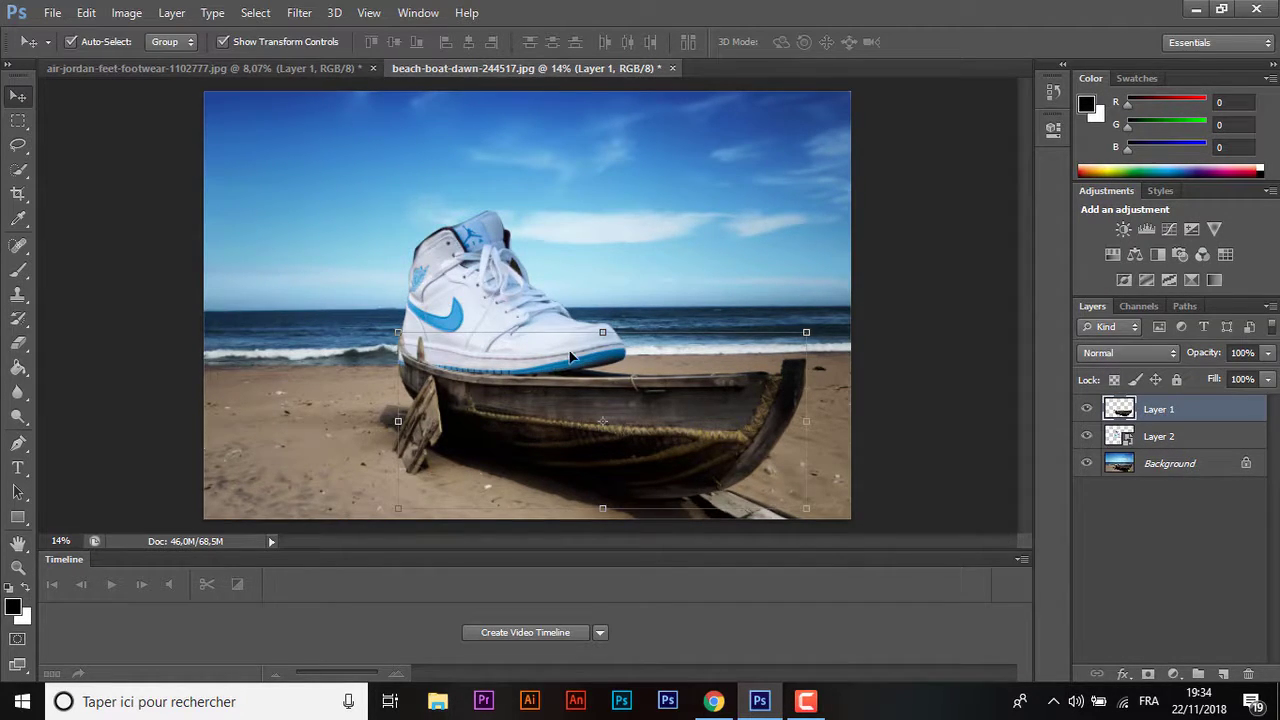
pyautogui.moveTo(570, 356); pyautogui.dragTo(604, 337)
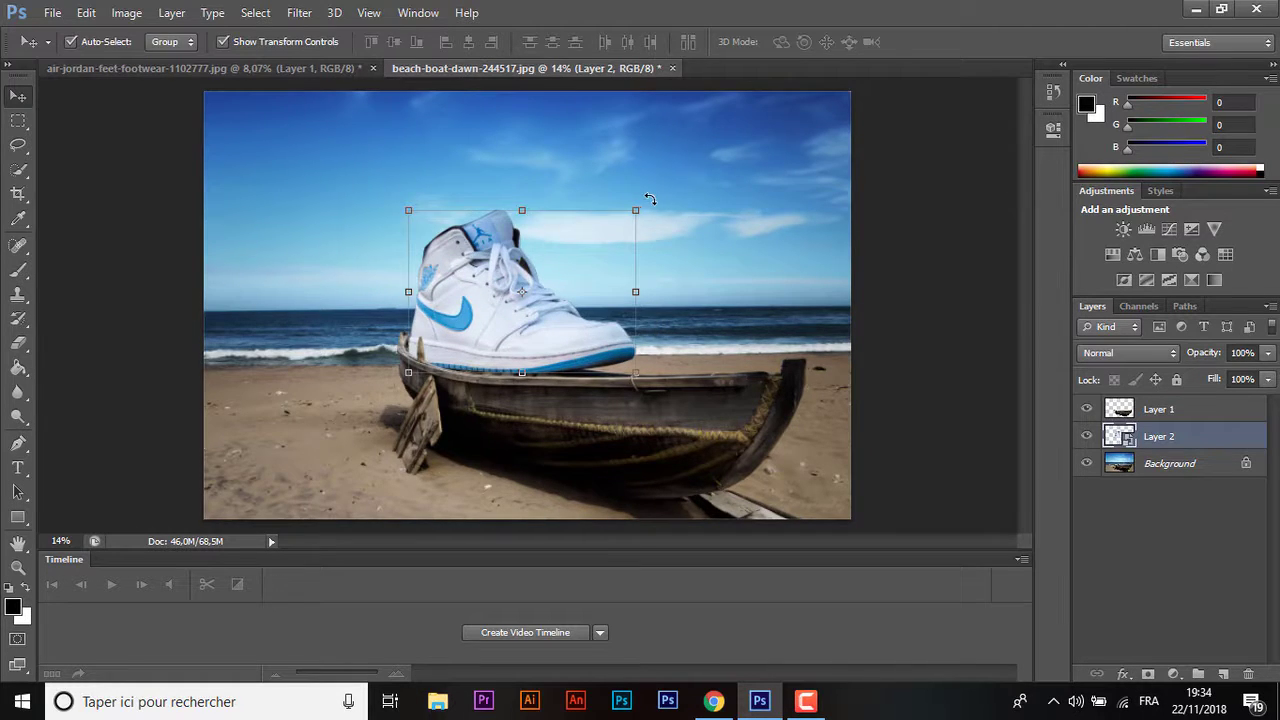
pyautogui.moveTo(649, 199)
pyautogui.mouseDown()
pyautogui.moveTo(659, 213)
pyautogui.moveTo(852, 205)
pyautogui.mouseUp()
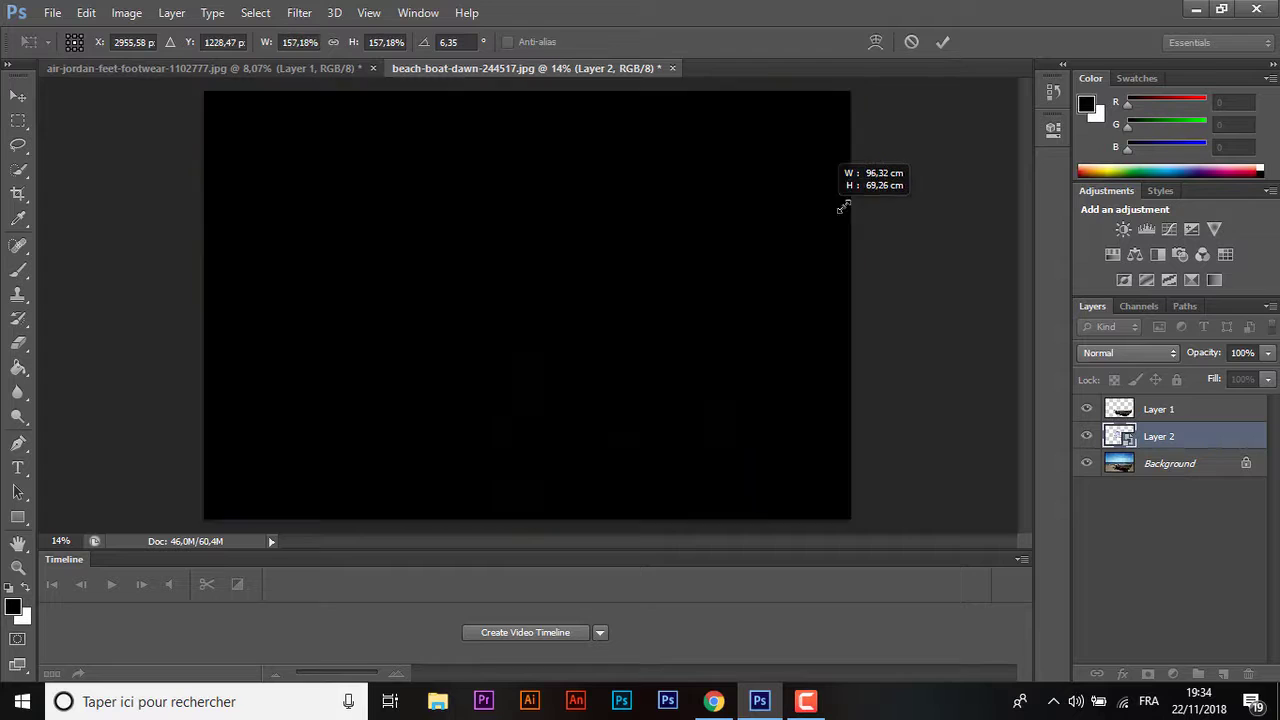
pyautogui.press('Return')
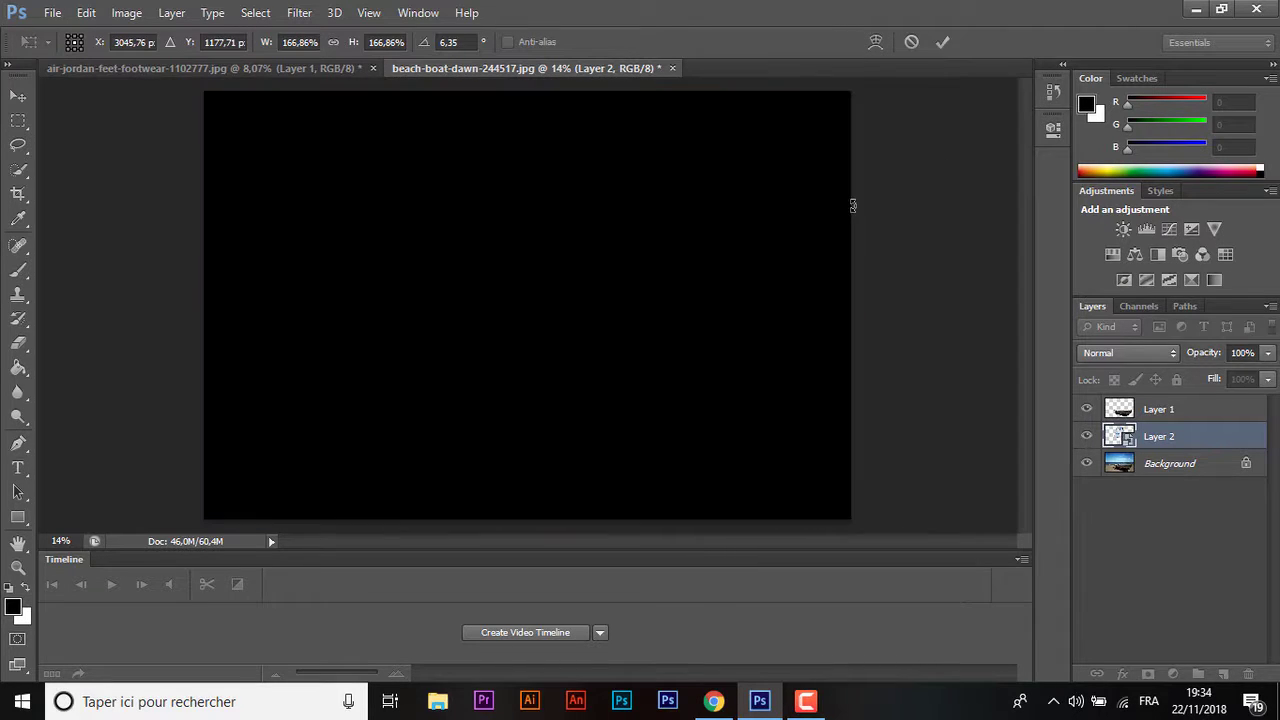
pyautogui.moveTo(689, 343); pyautogui.dragTo(690, 374)
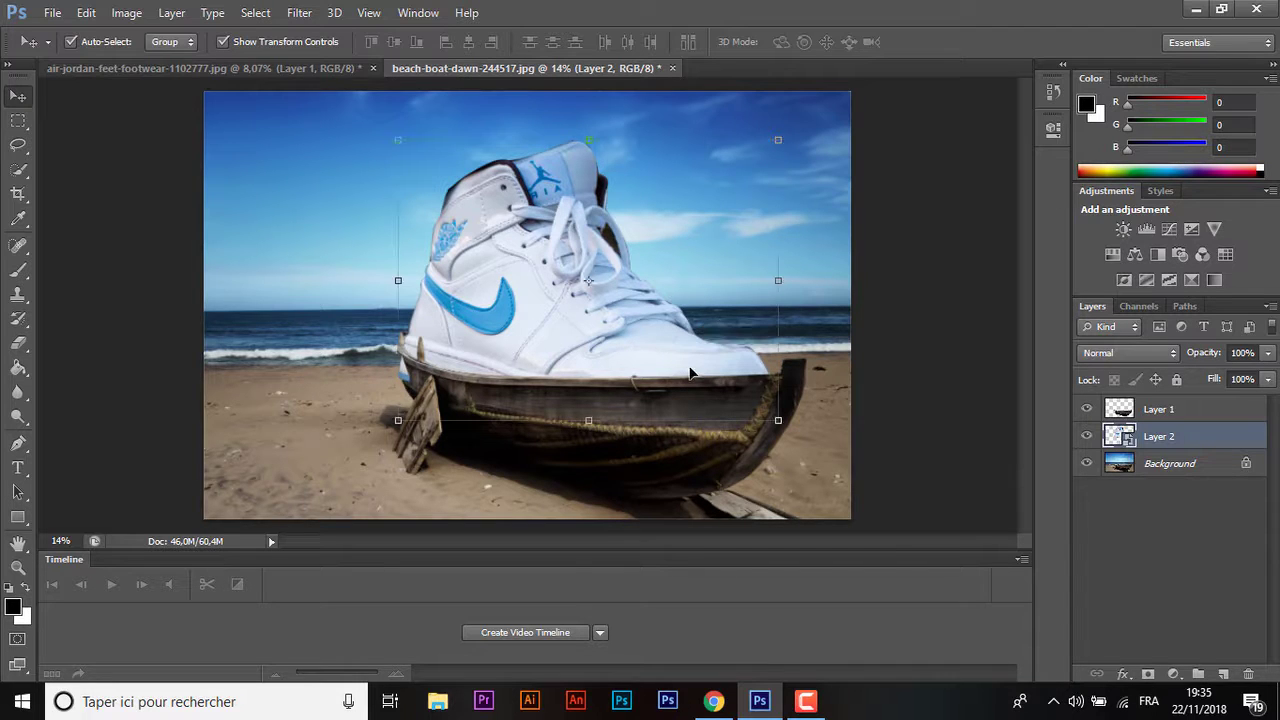
pyautogui.moveTo(690, 374); pyautogui.dragTo(702, 374)
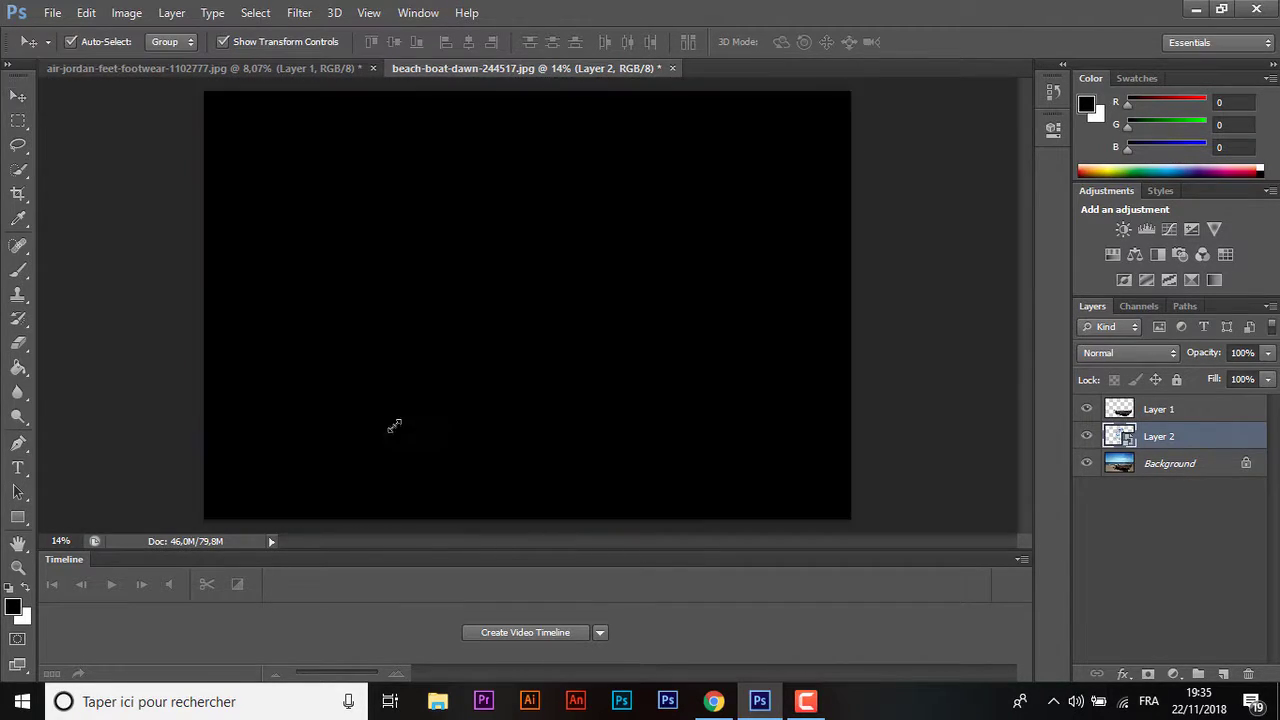
pyautogui.moveTo(412, 423)
pyautogui.mouseDown()
pyautogui.moveTo(408, 398)
pyautogui.moveTo(394, 399)
pyautogui.mouseUp()
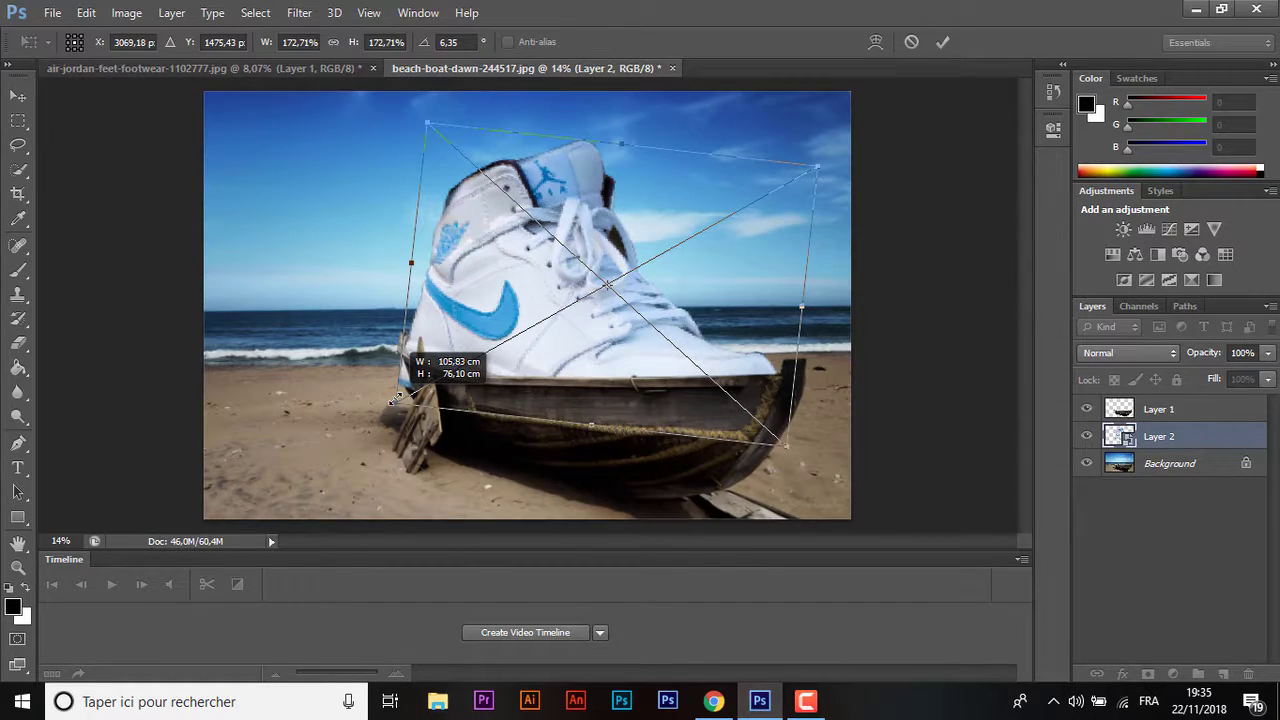
pyautogui.moveTo(395, 398); pyautogui.dragTo(393, 400)
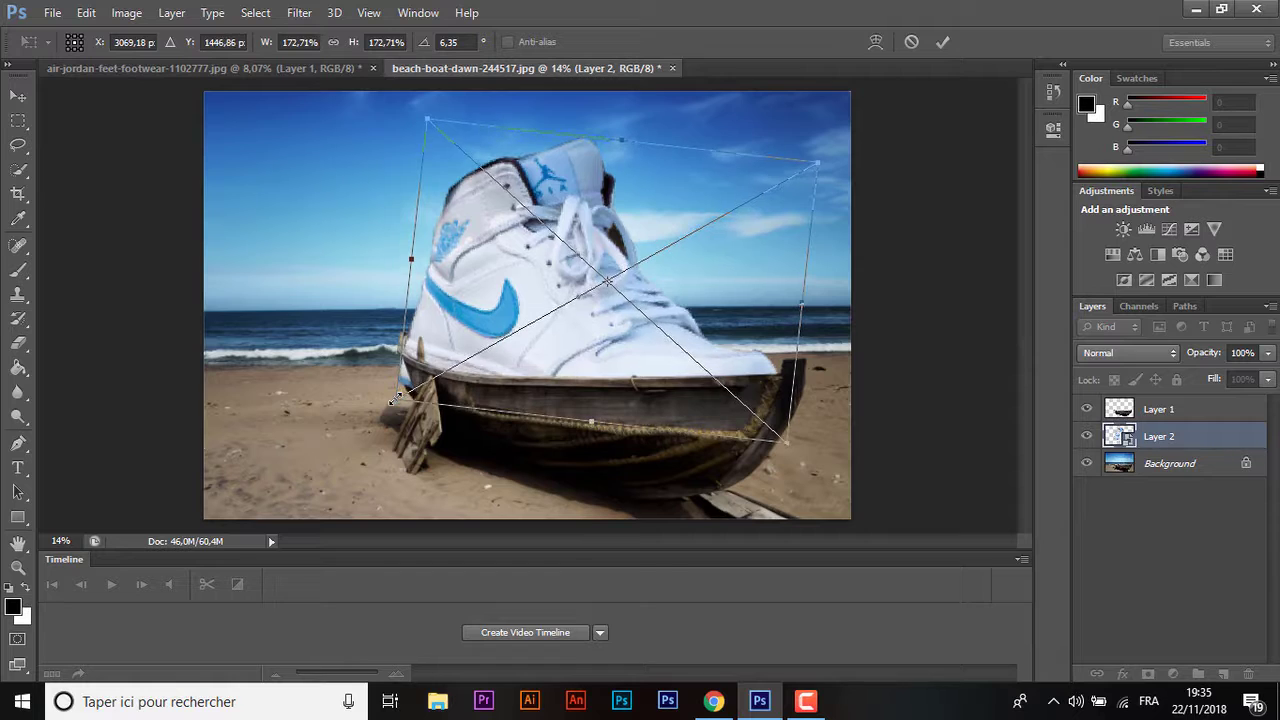
pyautogui.press('Up')
pyautogui.press('Up')
pyautogui.press('Up')
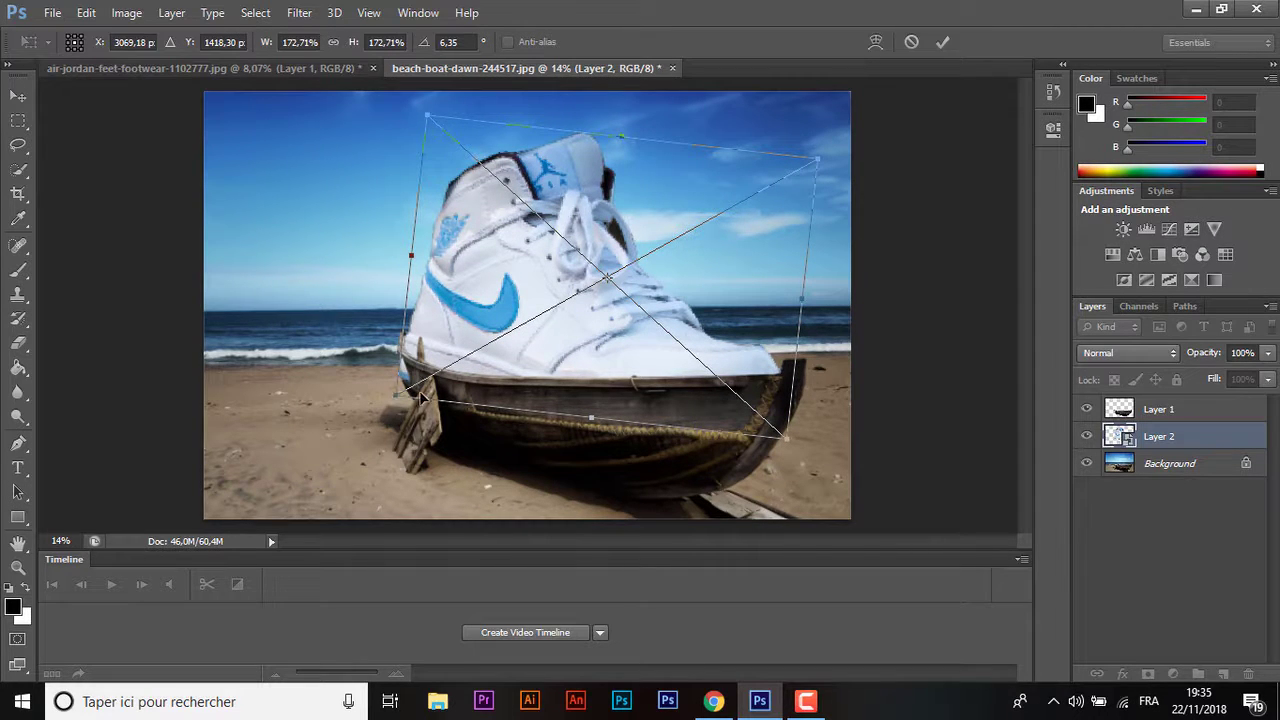
# - Warp the shoe's lower part down to follow the boat's curve
pyautogui.click(876, 43)
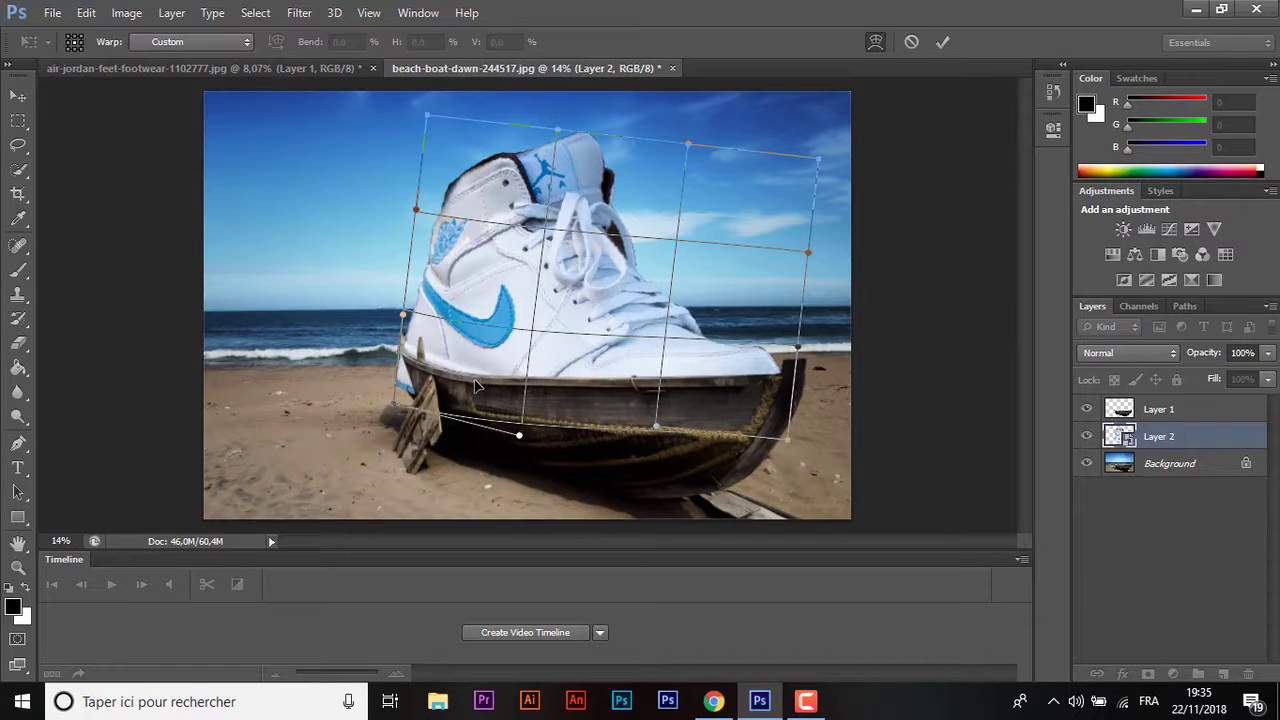
pyautogui.moveTo(476, 386); pyautogui.dragTo(458, 380)
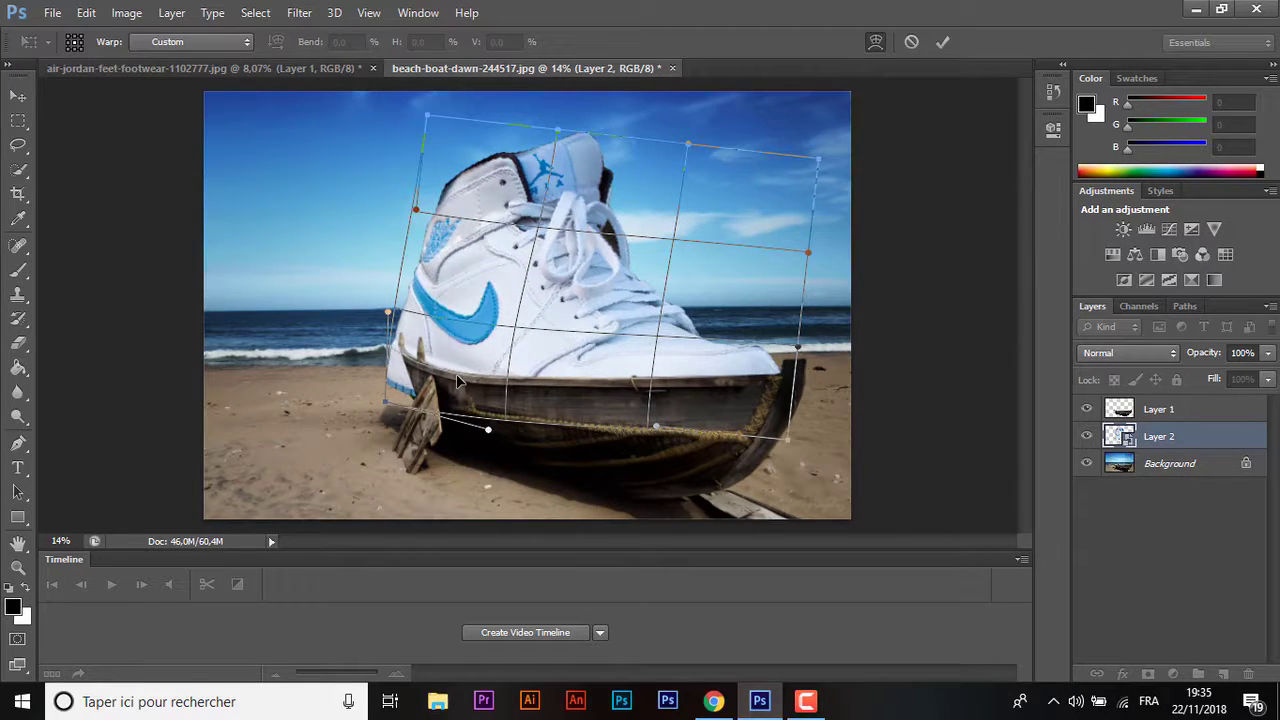
pyautogui.moveTo(697, 367); pyautogui.dragTo(701, 342)
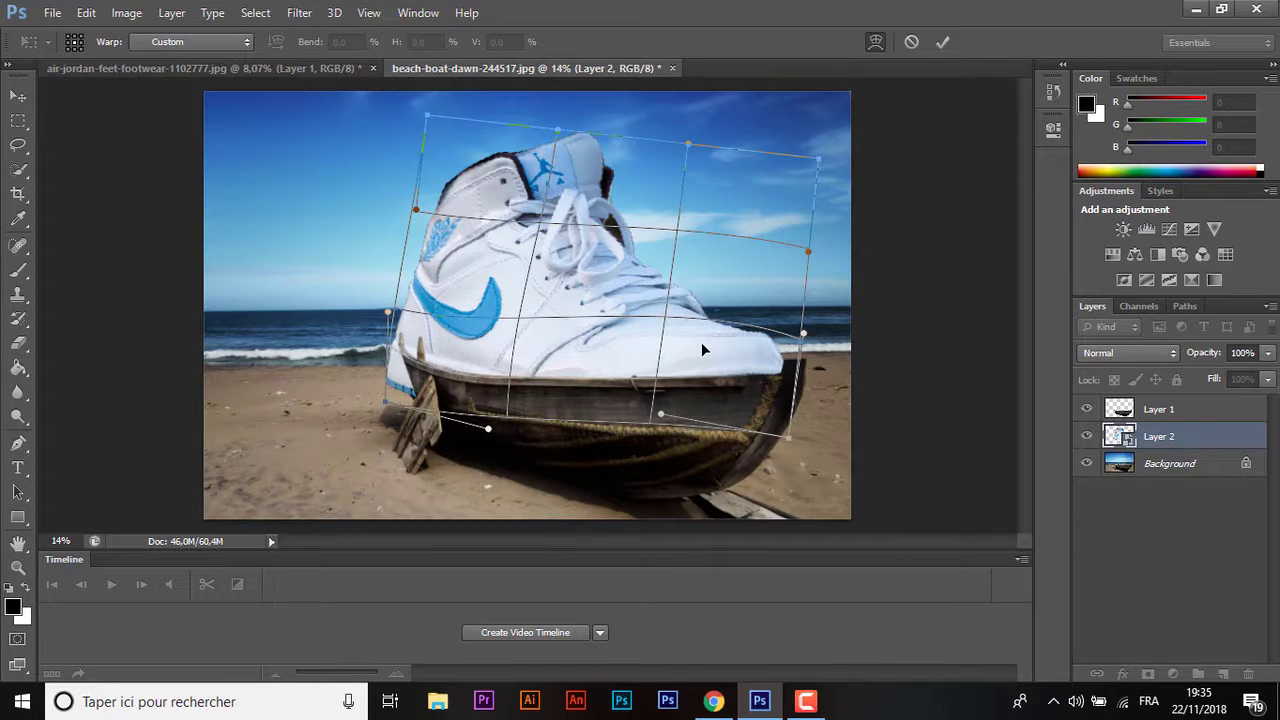
pyautogui.click(942, 44)
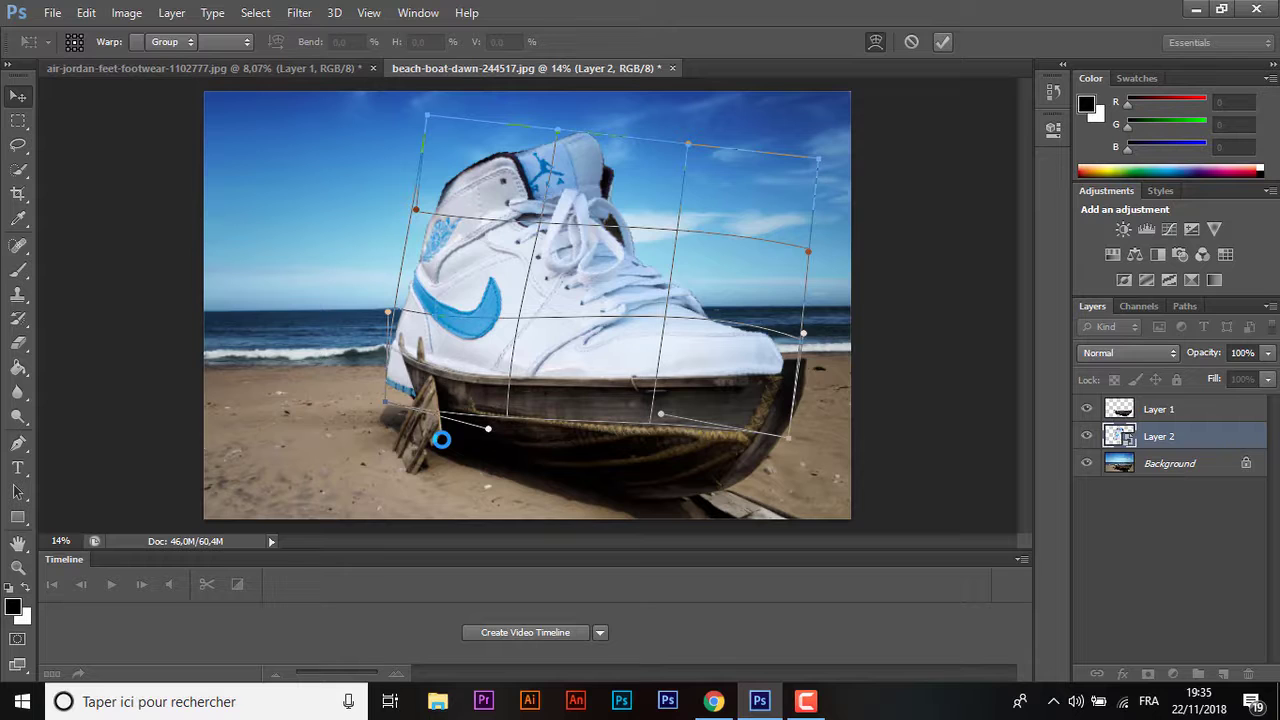
pyautogui.hotkey('ctrl', '+')
pyautogui.hotkey('ctrl', '+')
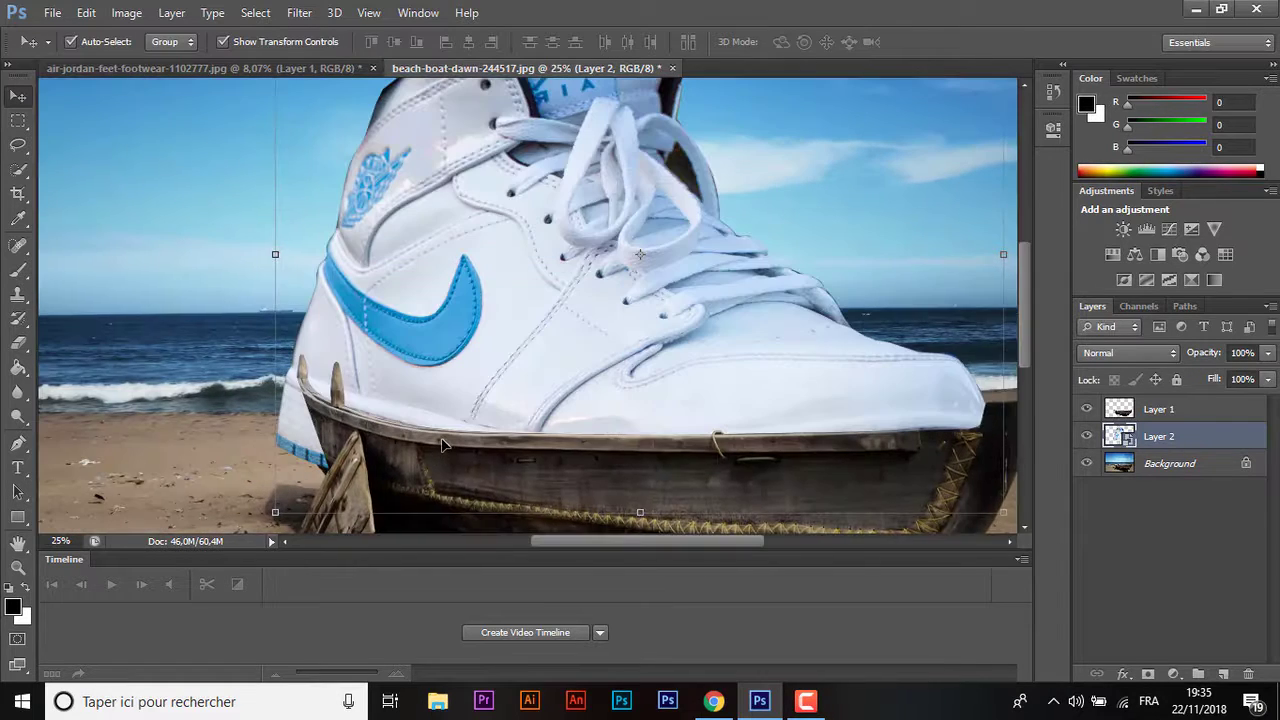
# - Add a white layer mask to the shoe layer and toggle its visibility to check the boat
pyautogui.click(1148, 674)
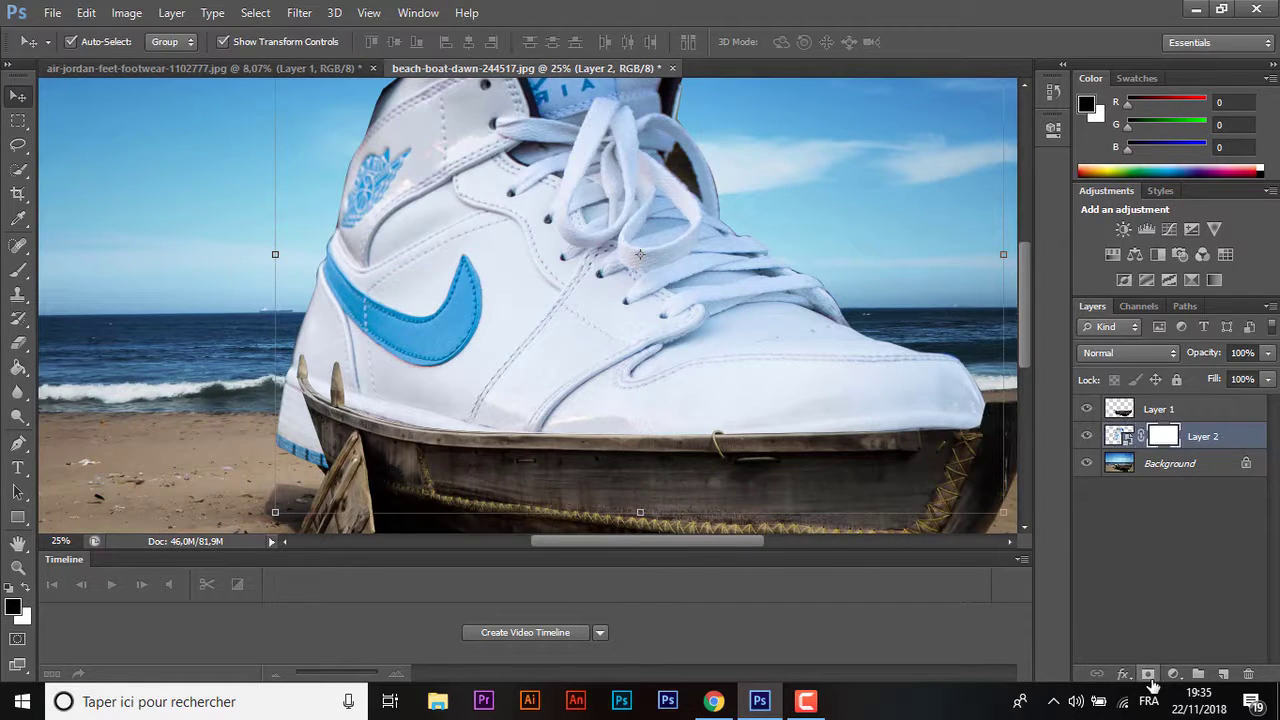
pyautogui.click(18, 270)
pyautogui.click(1087, 436)
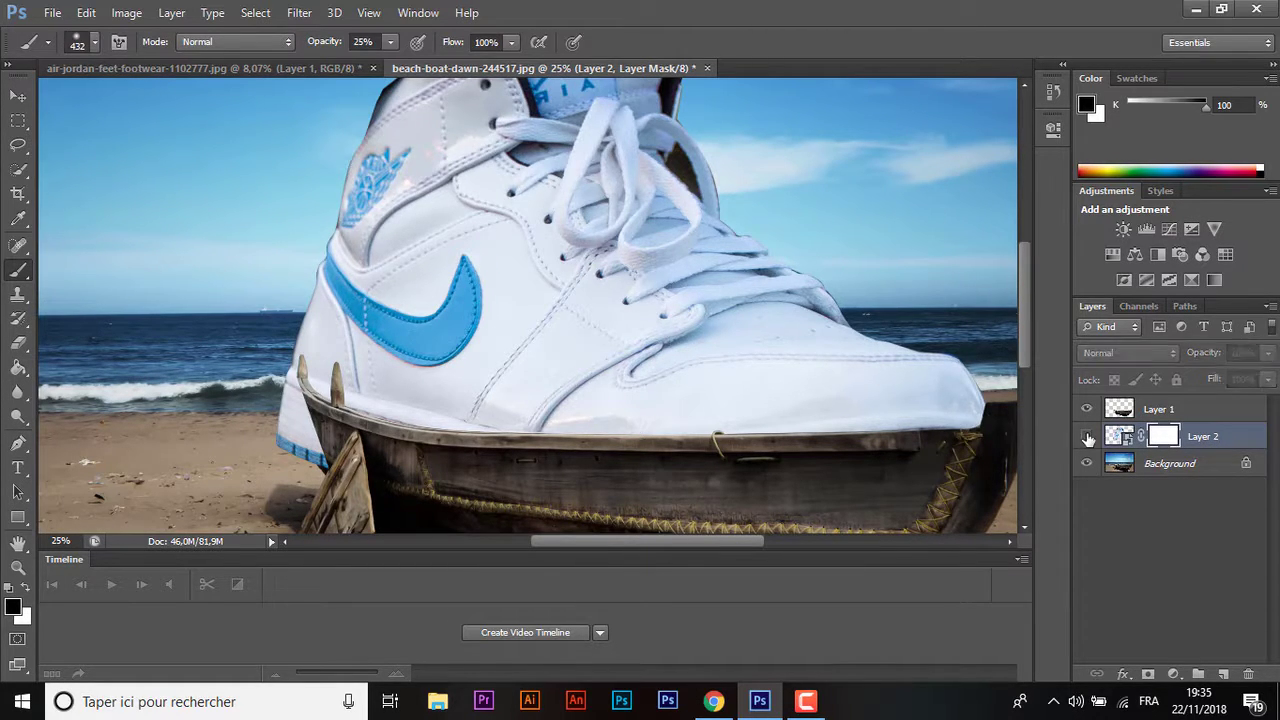
pyautogui.click(1087, 436)
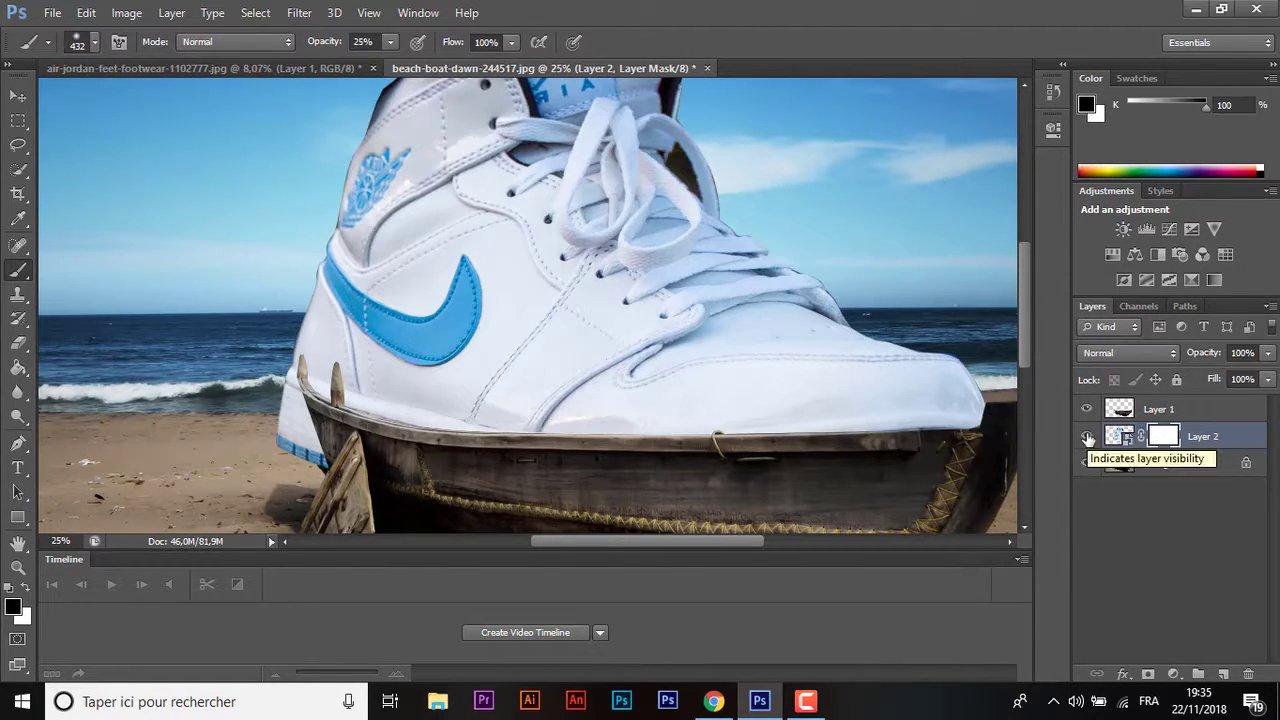
pyautogui.press('v')
pyautogui.hotkey('ctrl', '2')
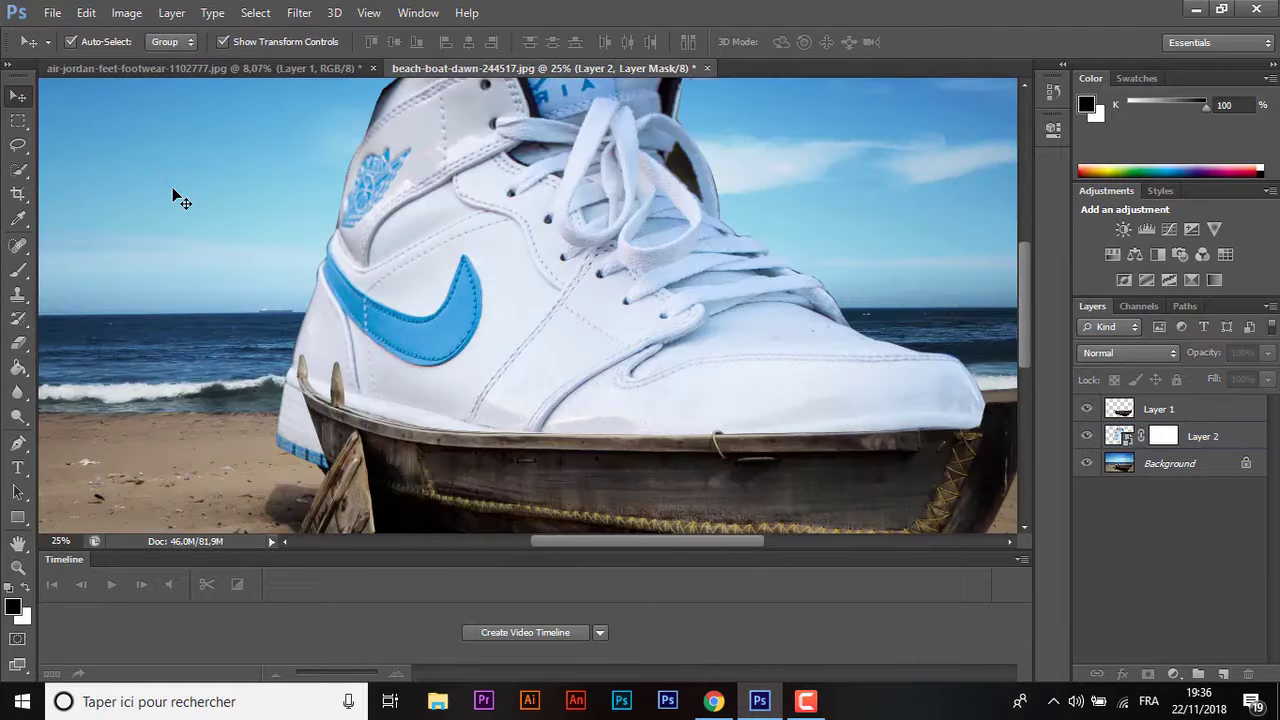
pyautogui.hotkey('ctrl', '0')
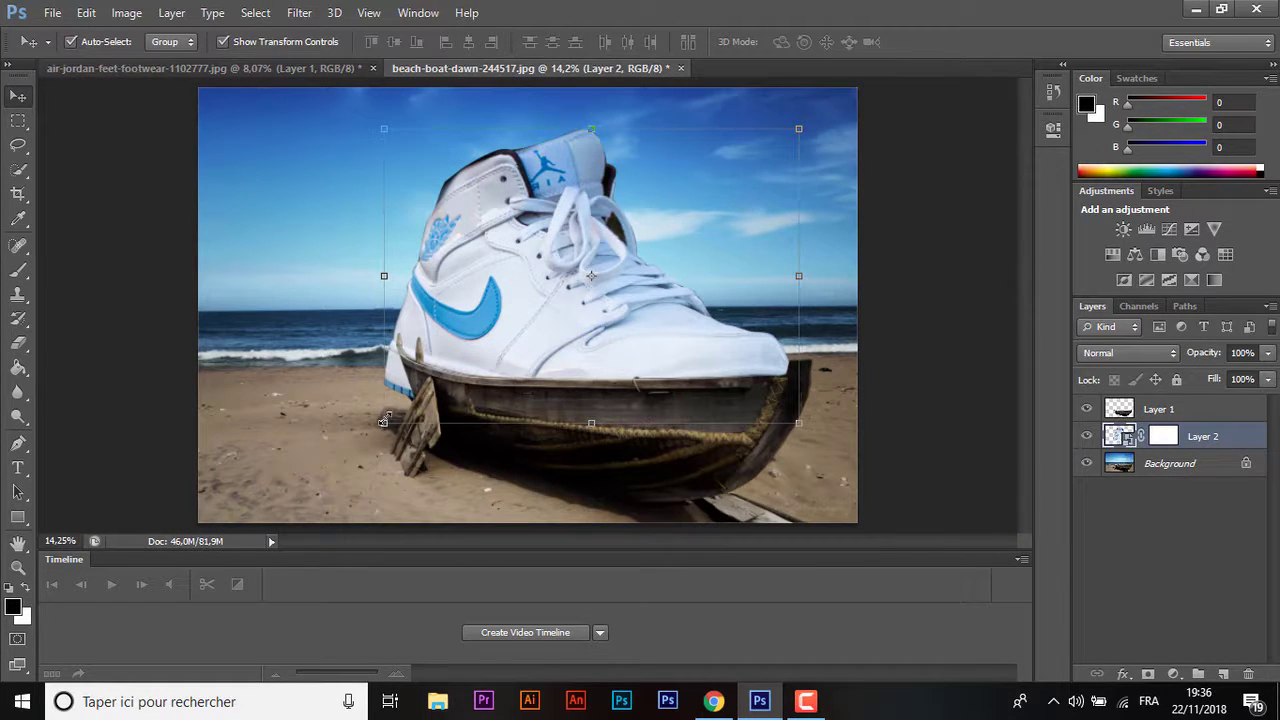
# - Scale the shoe to about 96.49% by 97.88% and nudge it left deeper into the boat
pyautogui.click(383, 421)
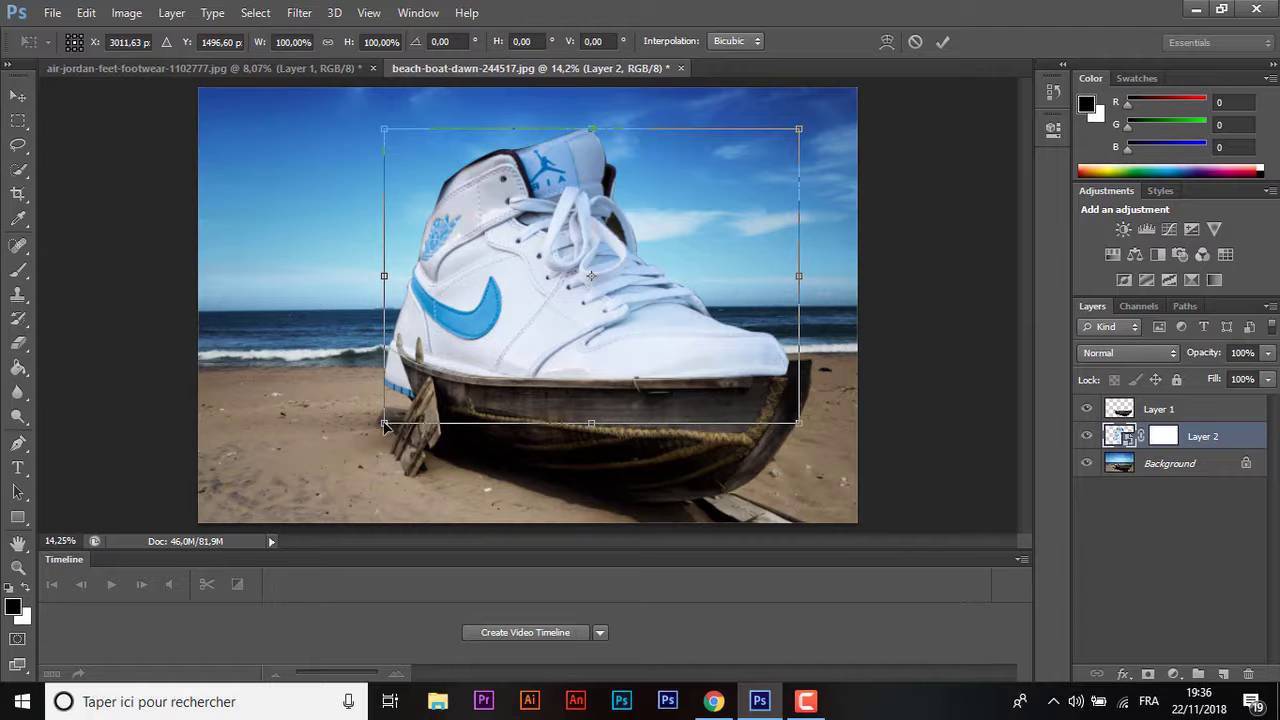
pyautogui.moveTo(83, 128); pyautogui.dragTo(16, 97)
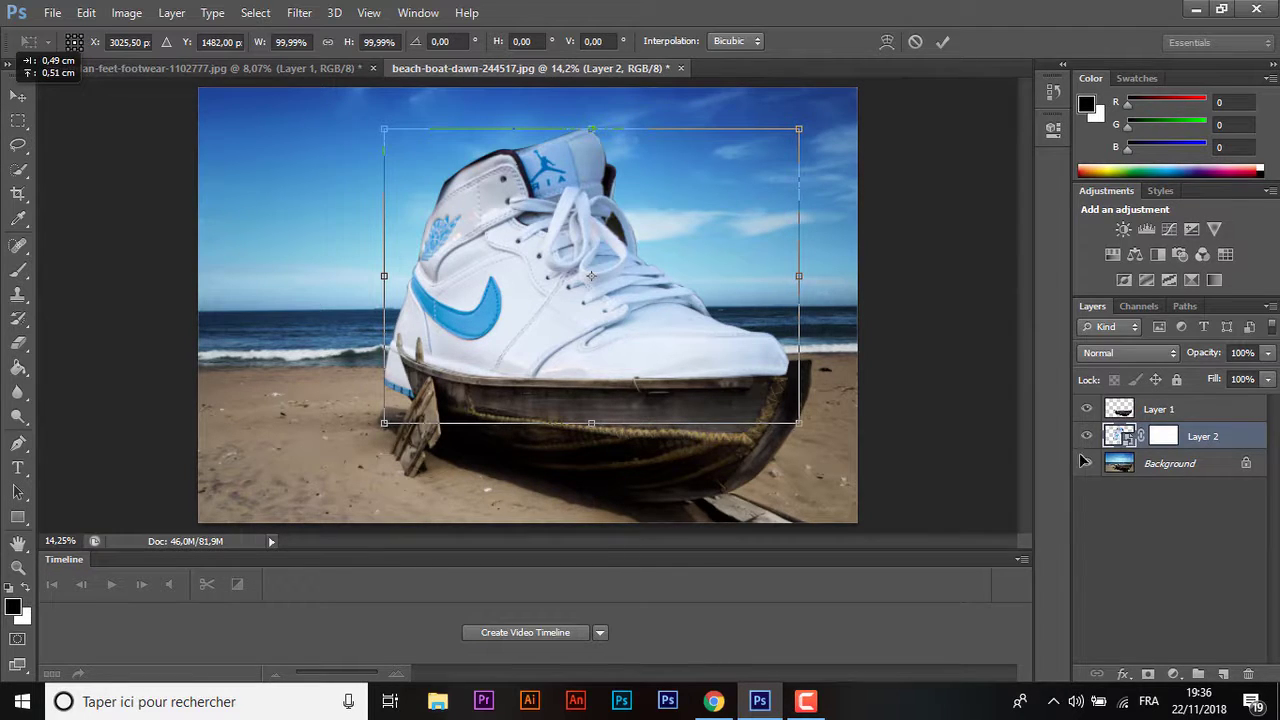
pyautogui.moveTo(1148, 472); pyautogui.dragTo(975, 101)
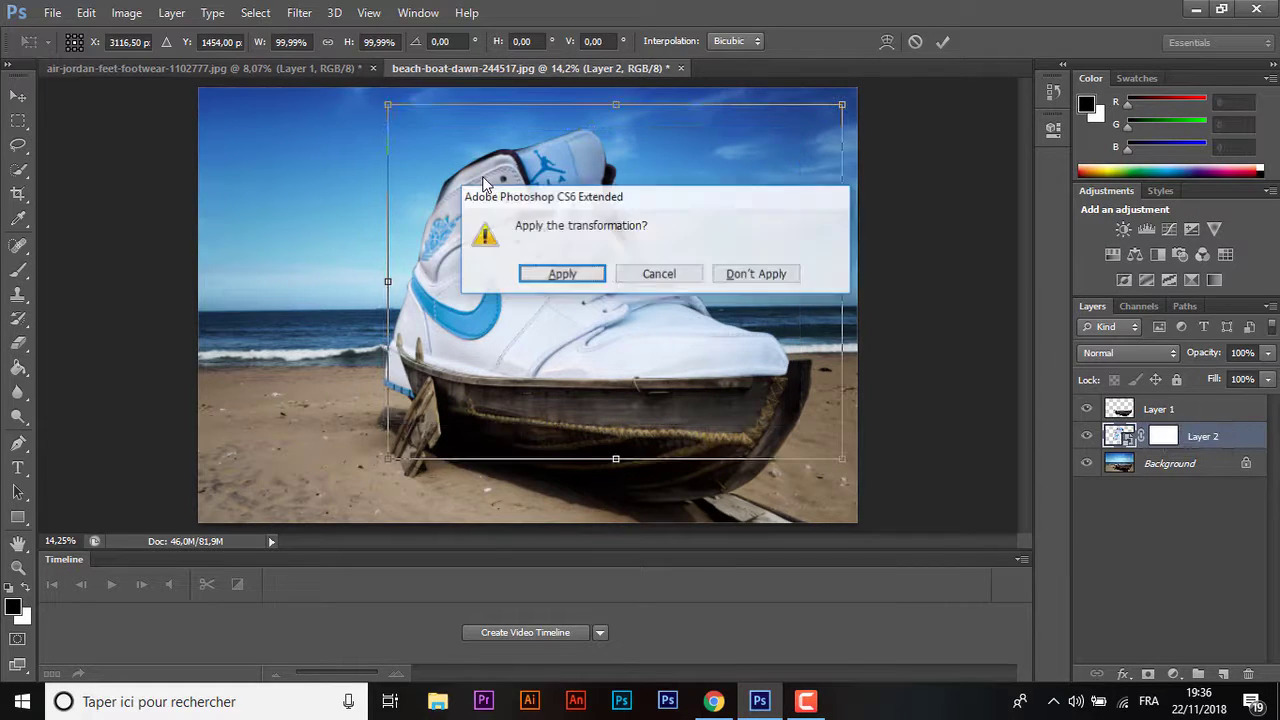
pyautogui.click(752, 278)
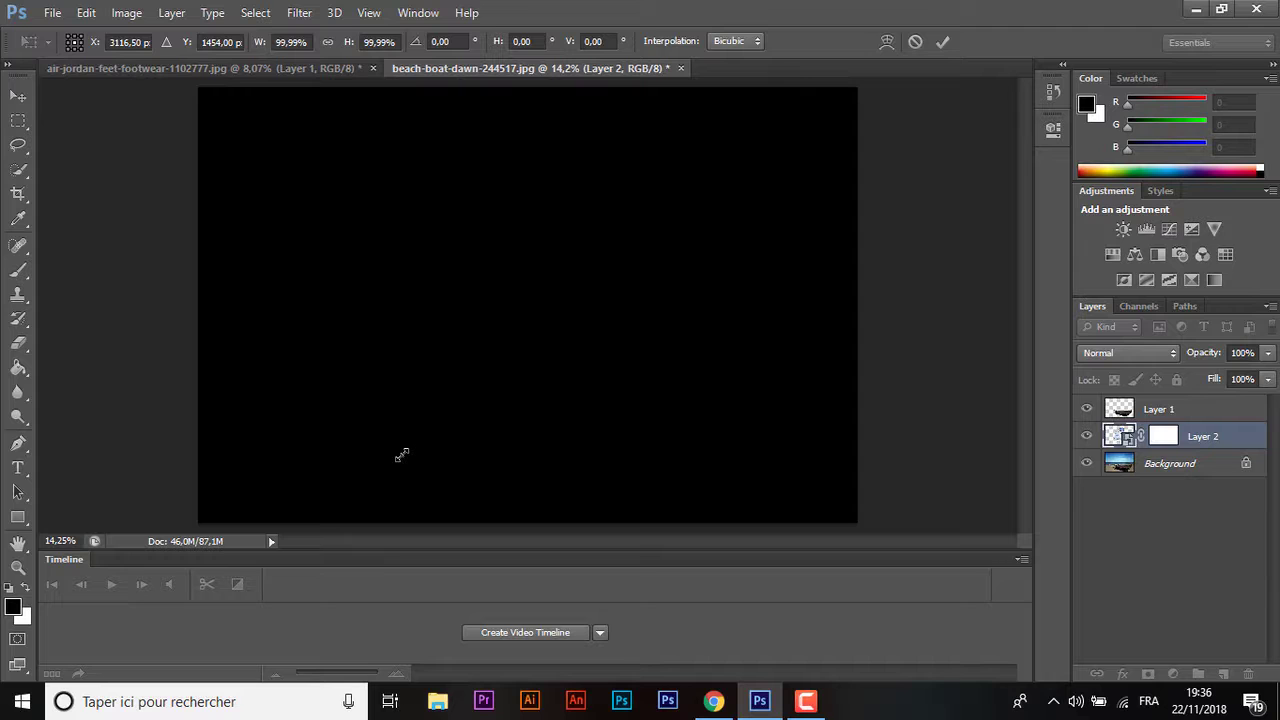
pyautogui.click(1146, 463)
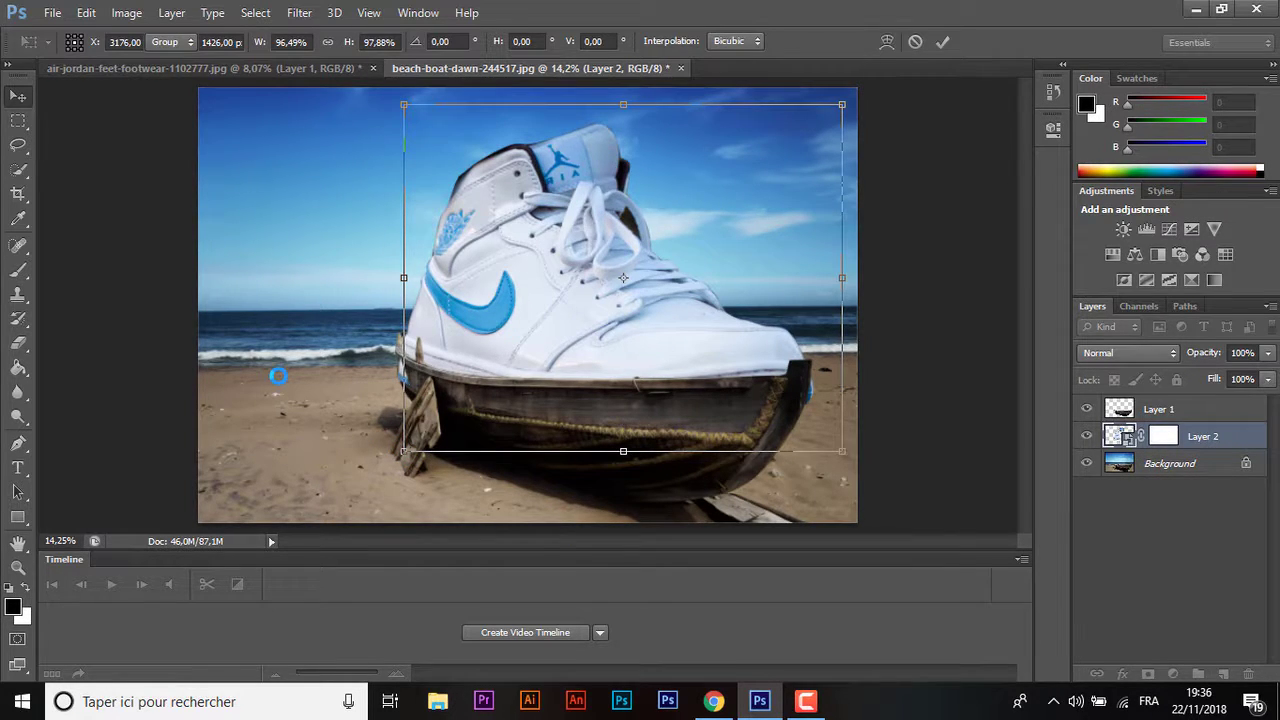
pyautogui.hotkey('ctrl', '+')
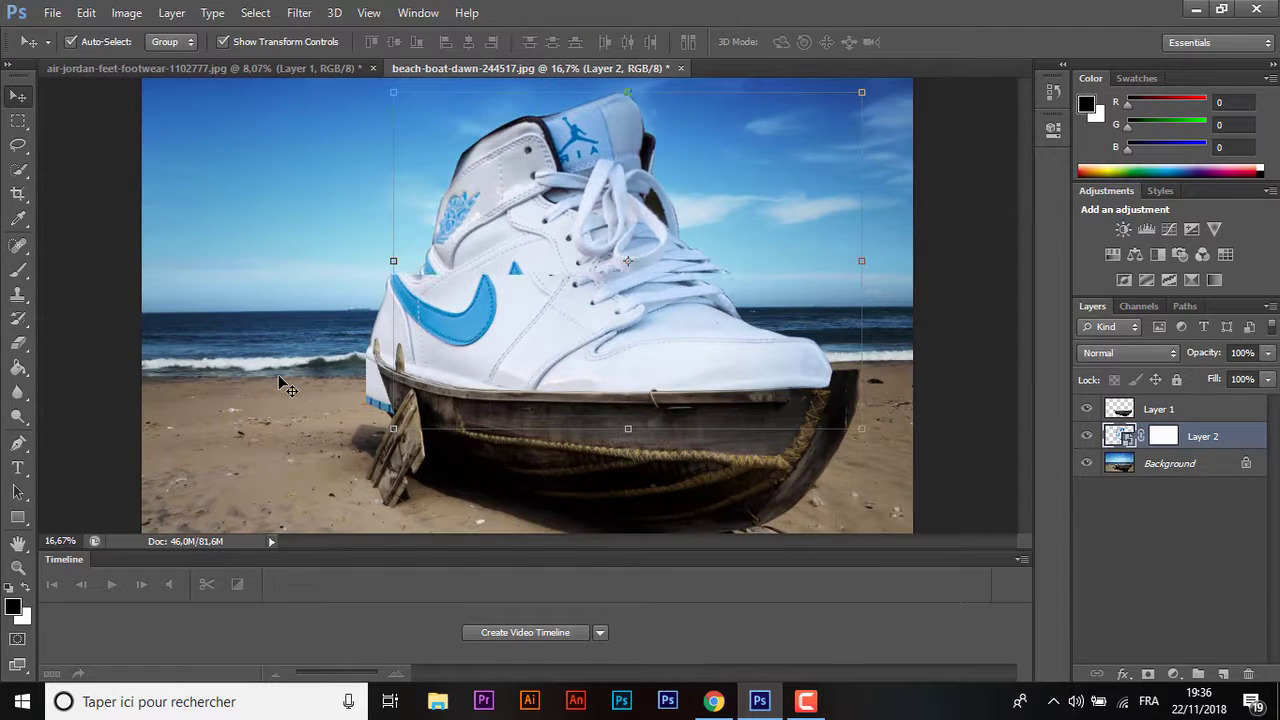
pyautogui.moveTo(569, 326); pyautogui.dragTo(560, 348)
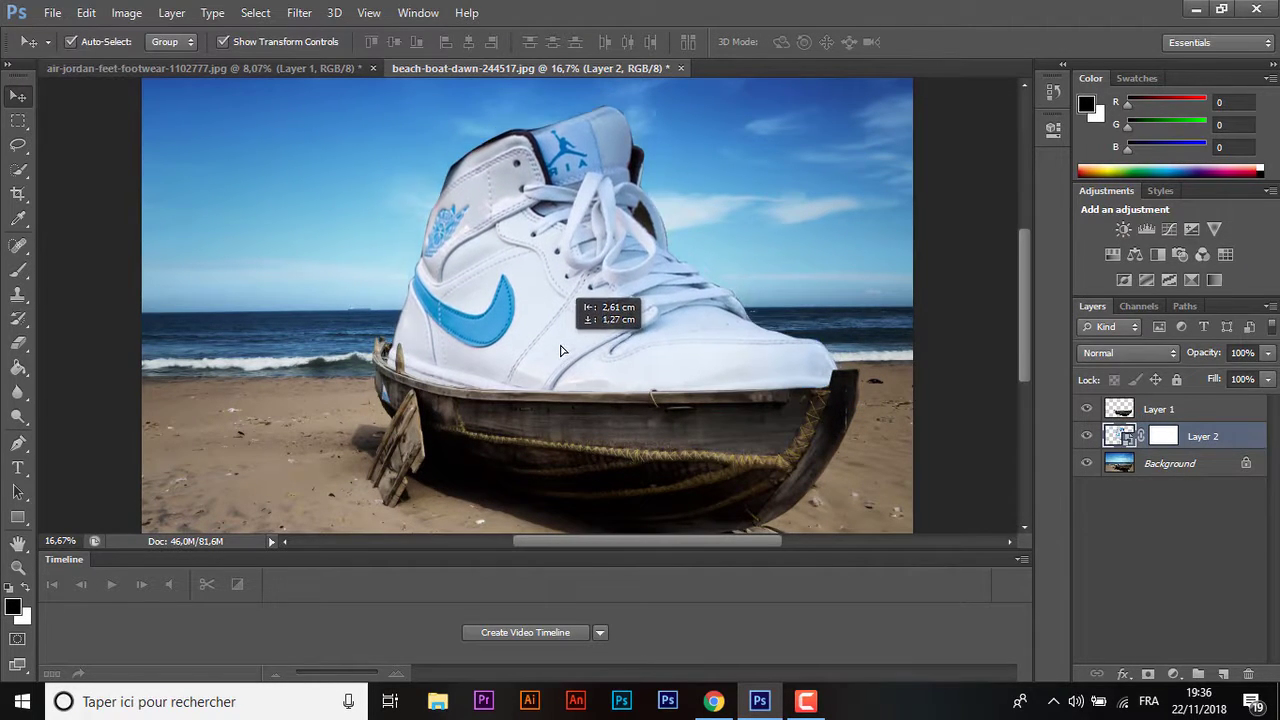
pyautogui.hotkey('shift', 'Left')
pyautogui.hotkey('shift', 'Left')
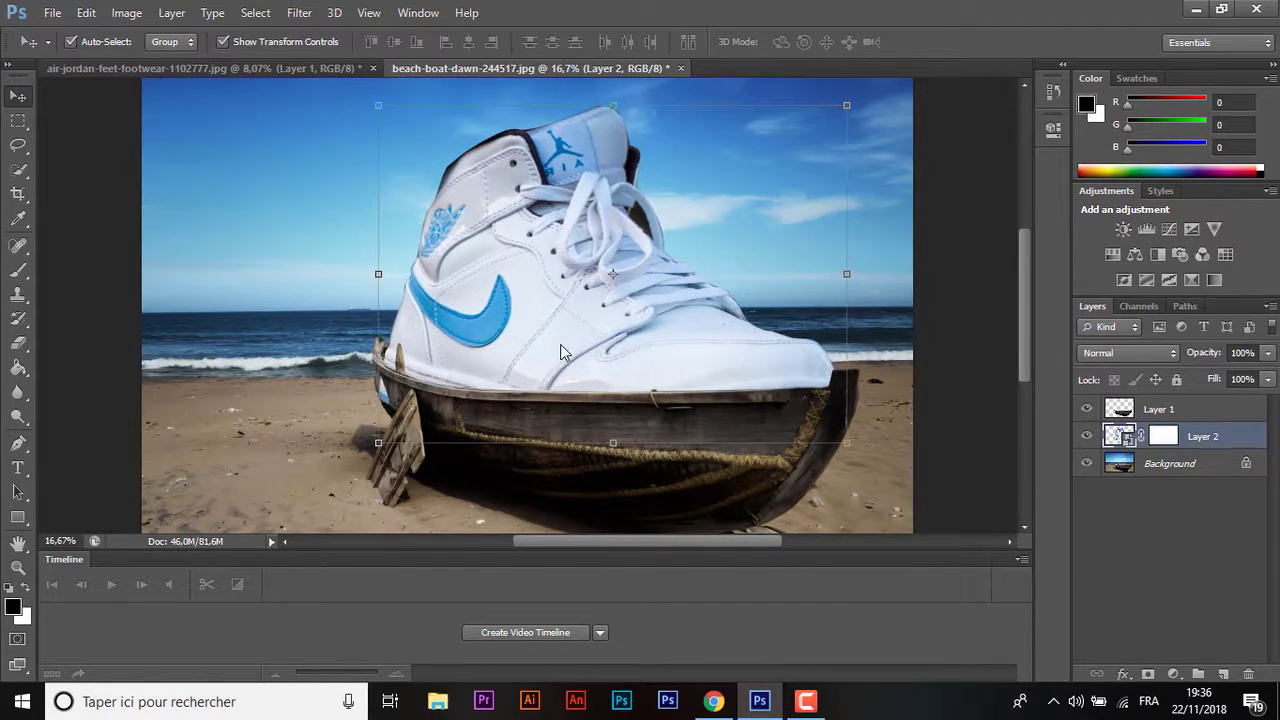
pyautogui.hotkey('shift', 'Left')
pyautogui.hotkey('shift', 'Left')
pyautogui.hotkey('shift', 'Left')
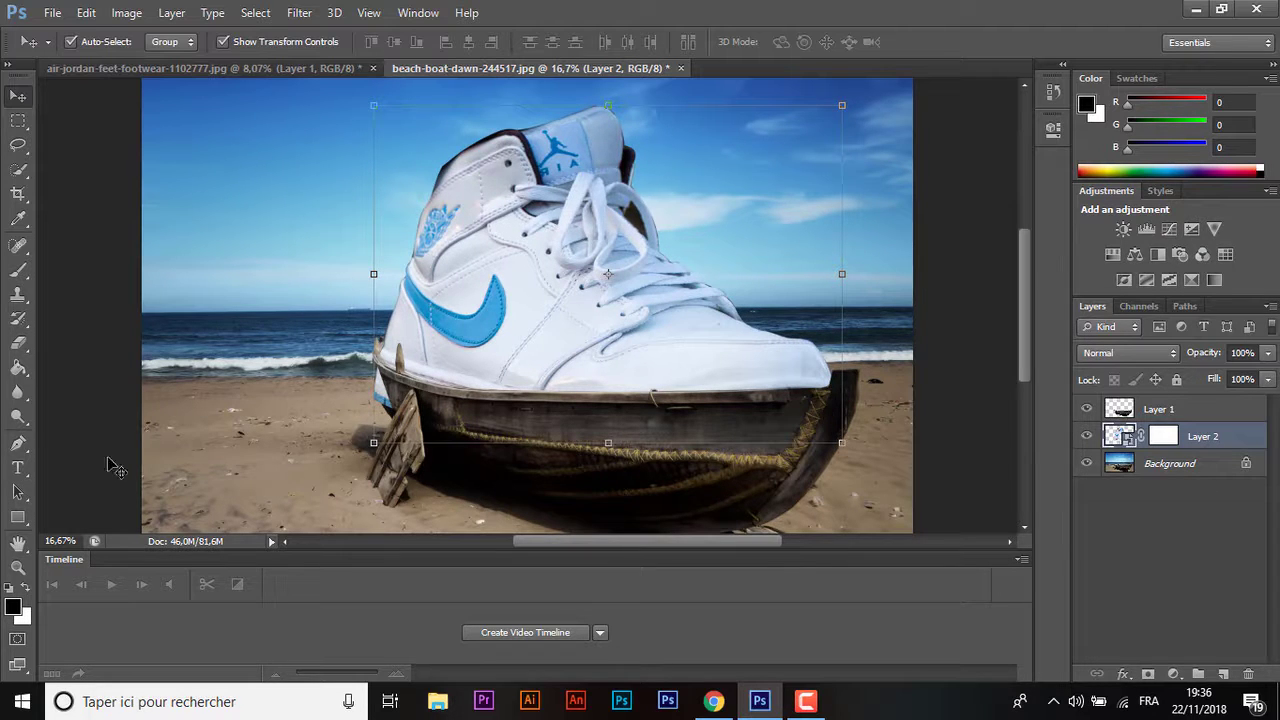
# - Paint Layer 2's mask at 100% brush opacity to hide, then partly restore, the shoe along the boat's left edge
pyautogui.click(18, 270)
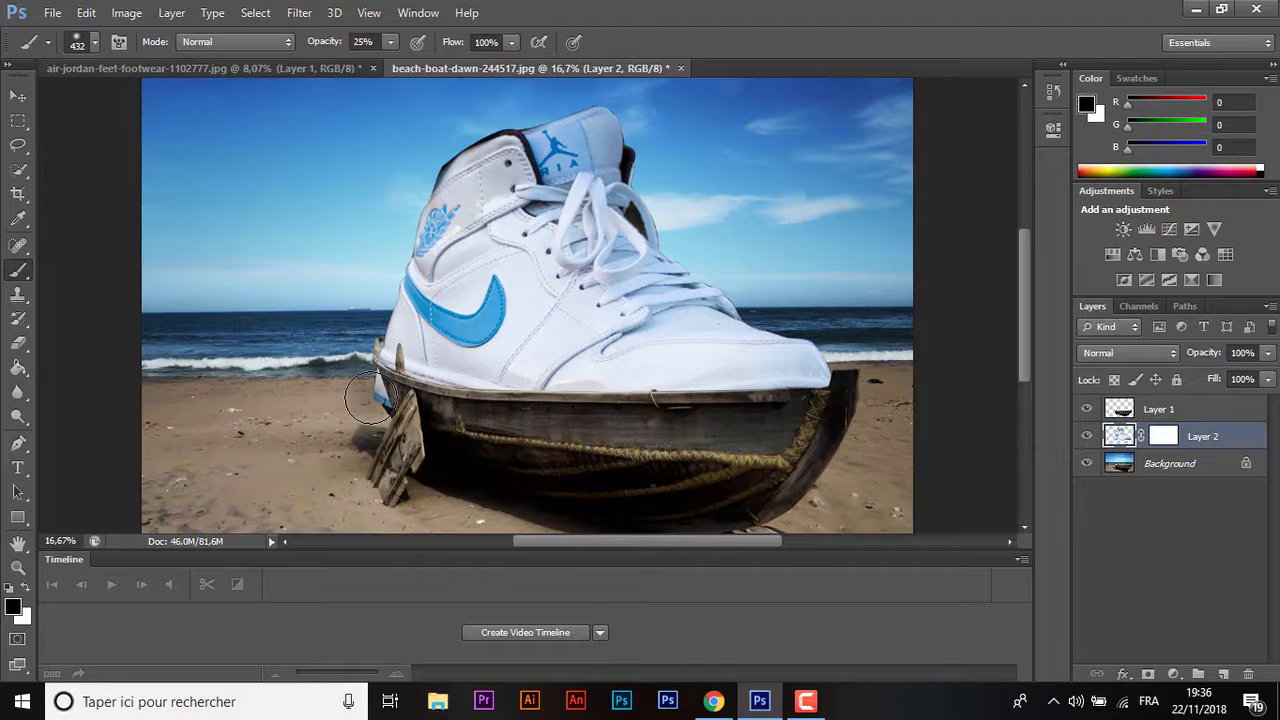
pyautogui.click(1165, 437)
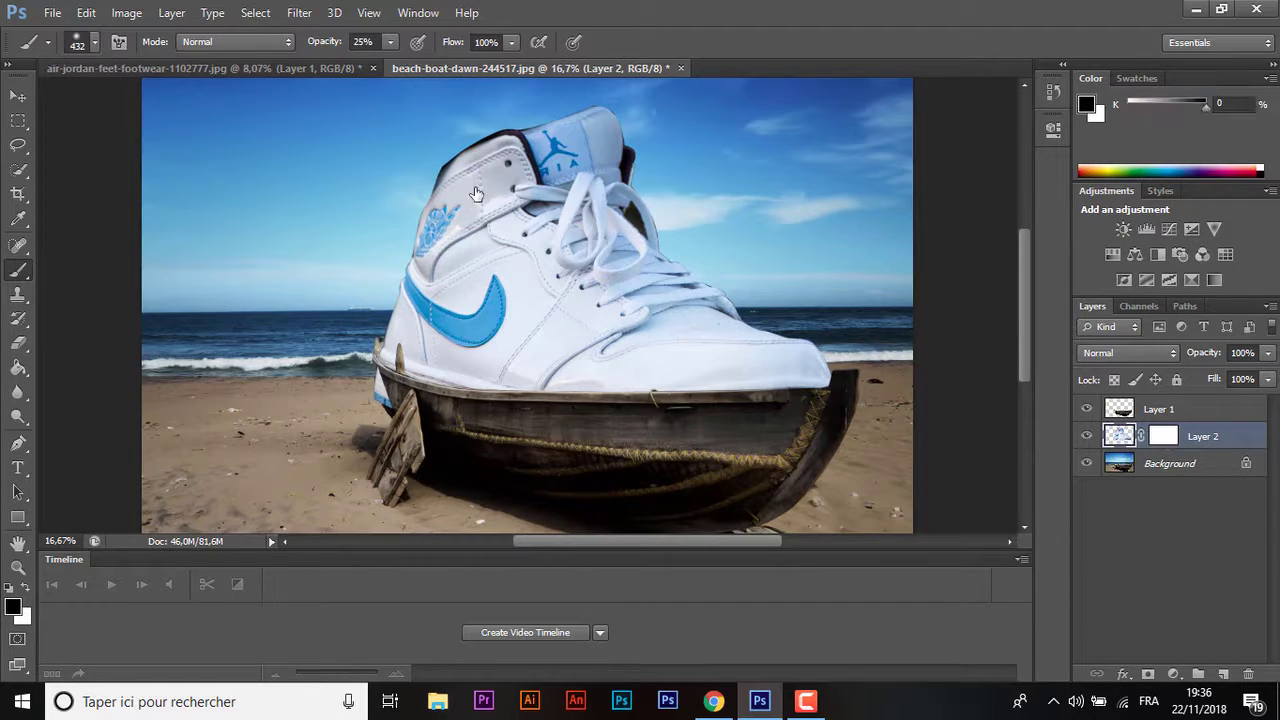
pyautogui.moveTo(390, 42); pyautogui.dragTo(489, 77)
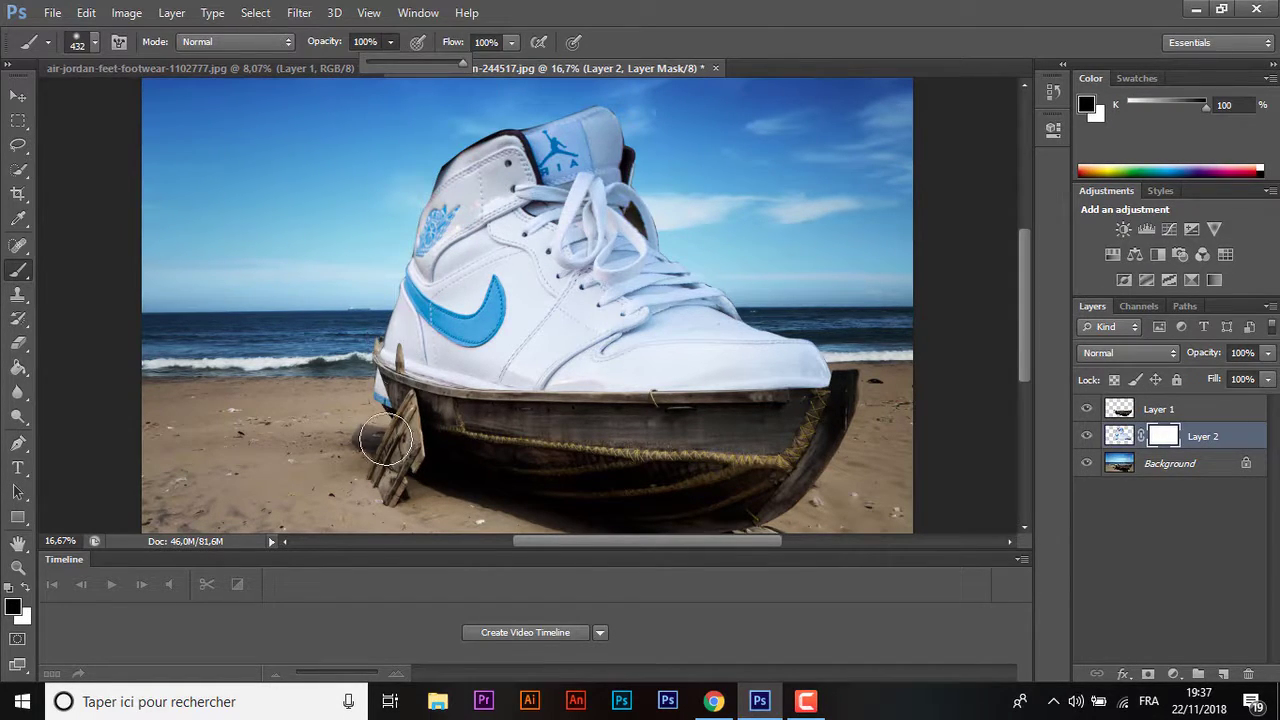
pyautogui.click(360, 390)
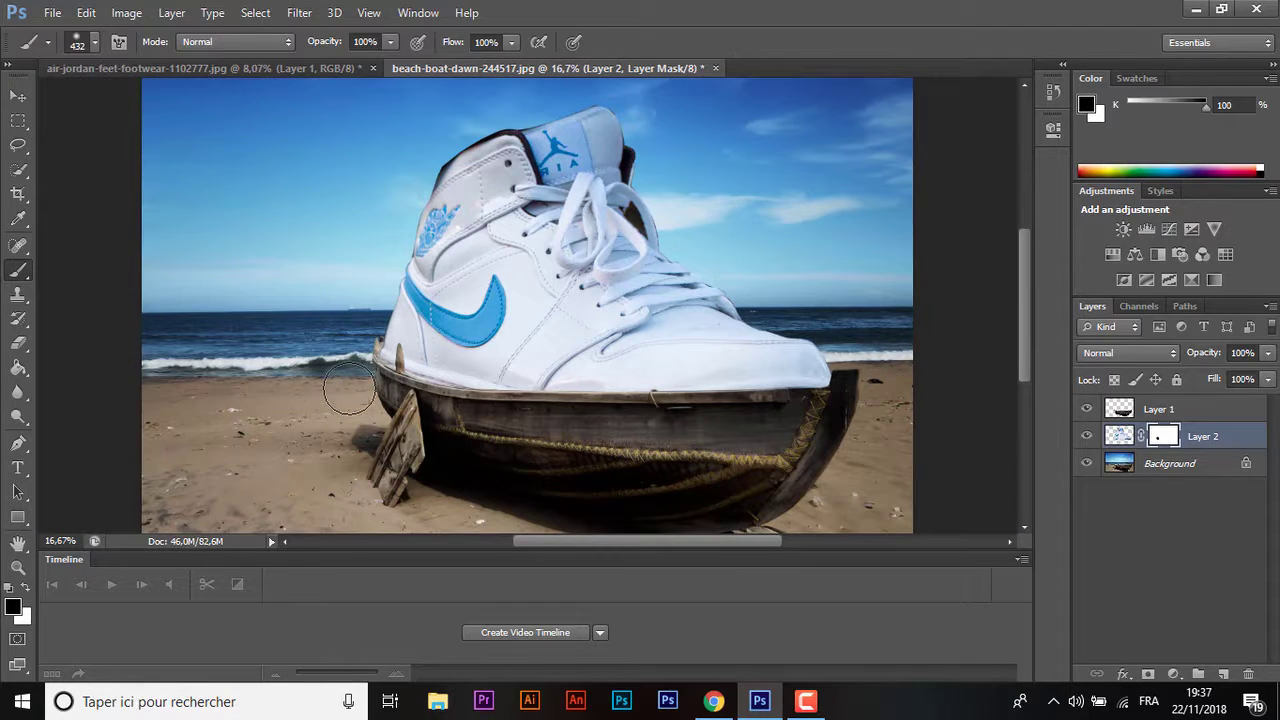
pyautogui.moveTo(360, 390)
pyautogui.mouseDown()
pyautogui.moveTo(372, 418)
pyautogui.moveTo(268, 398)
pyautogui.mouseUp()
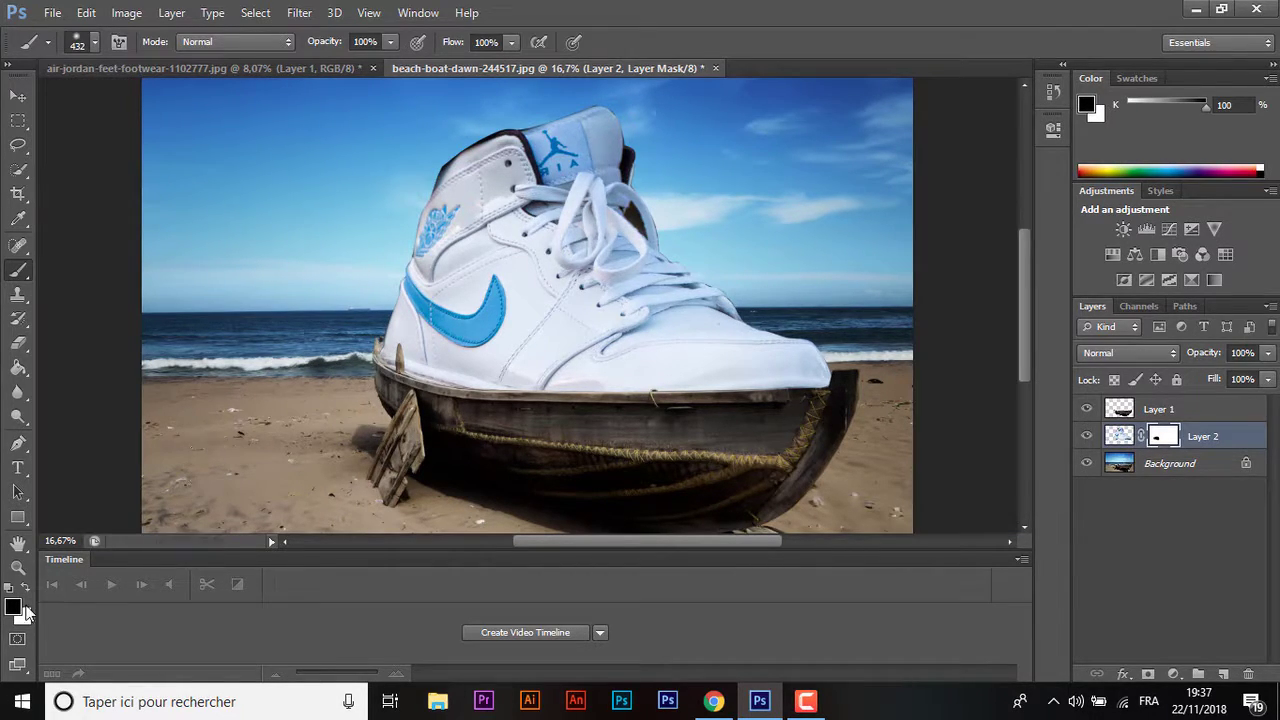
pyautogui.press('x')
pyautogui.moveTo(413, 350); pyautogui.dragTo(395, 330)
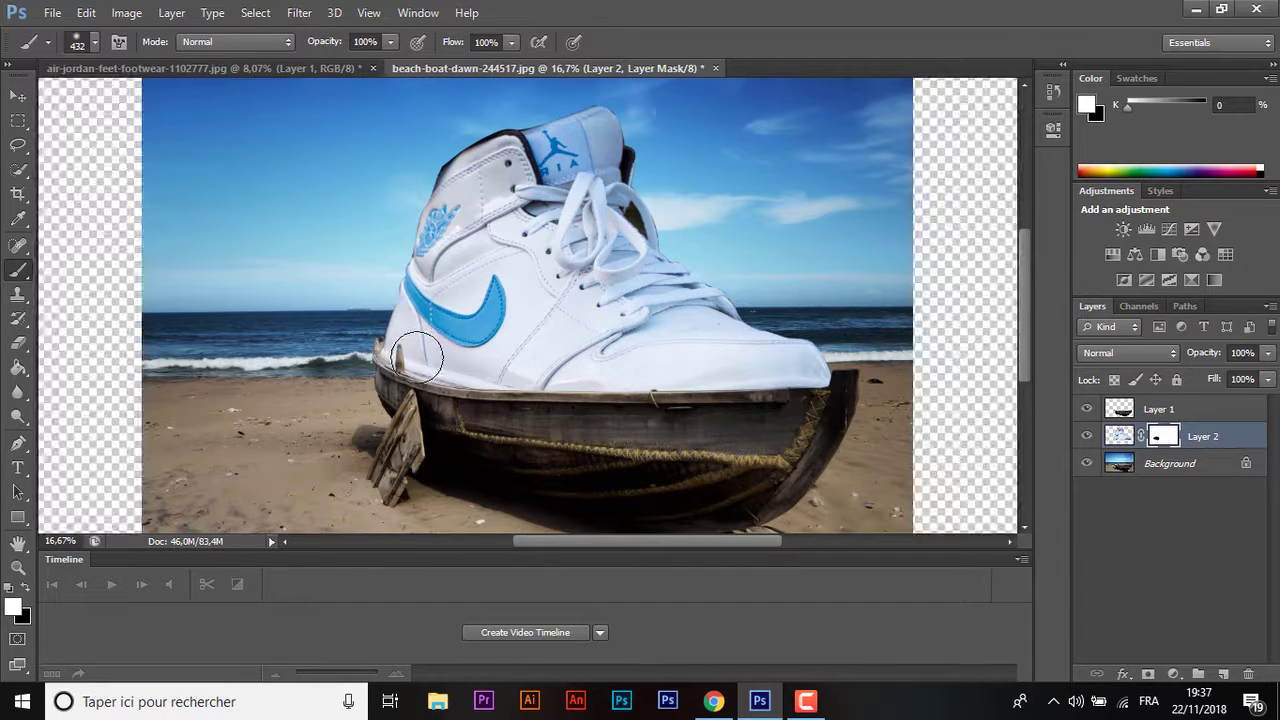
# - Switch back to black and lower the brush opacity to 43%
pyautogui.click(22, 589)
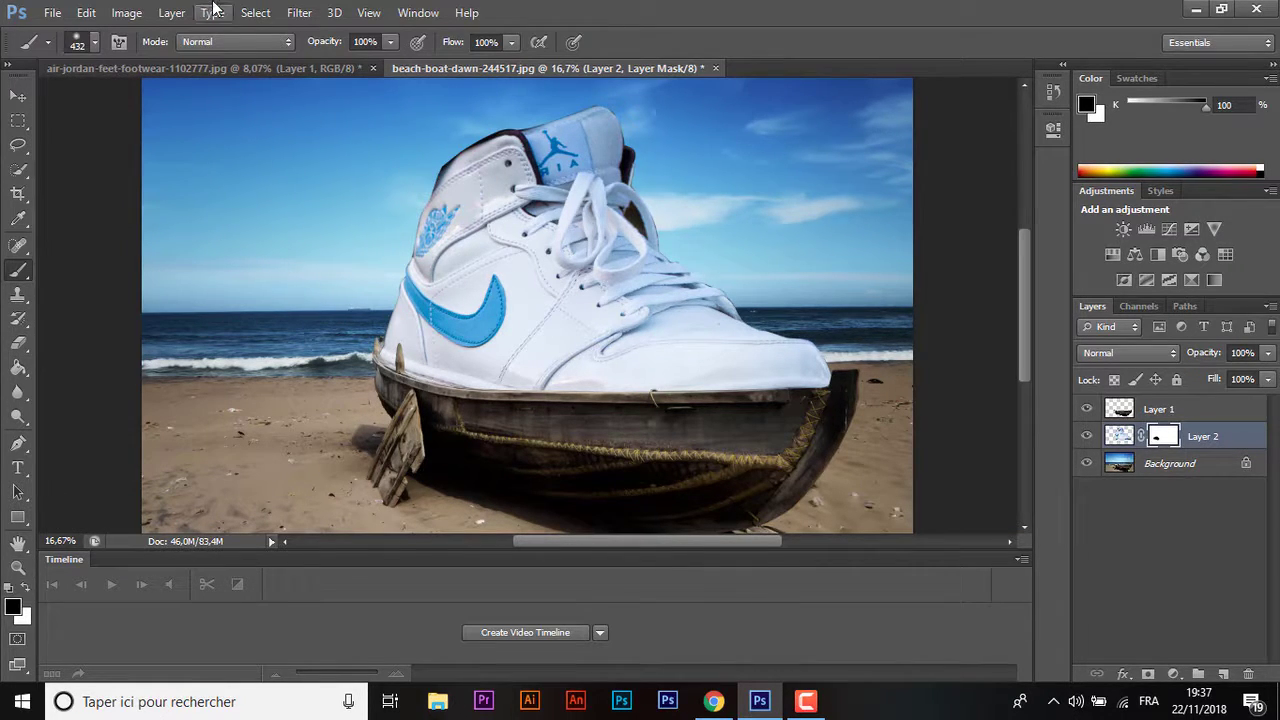
pyautogui.moveTo(390, 42); pyautogui.dragTo(336, 66)
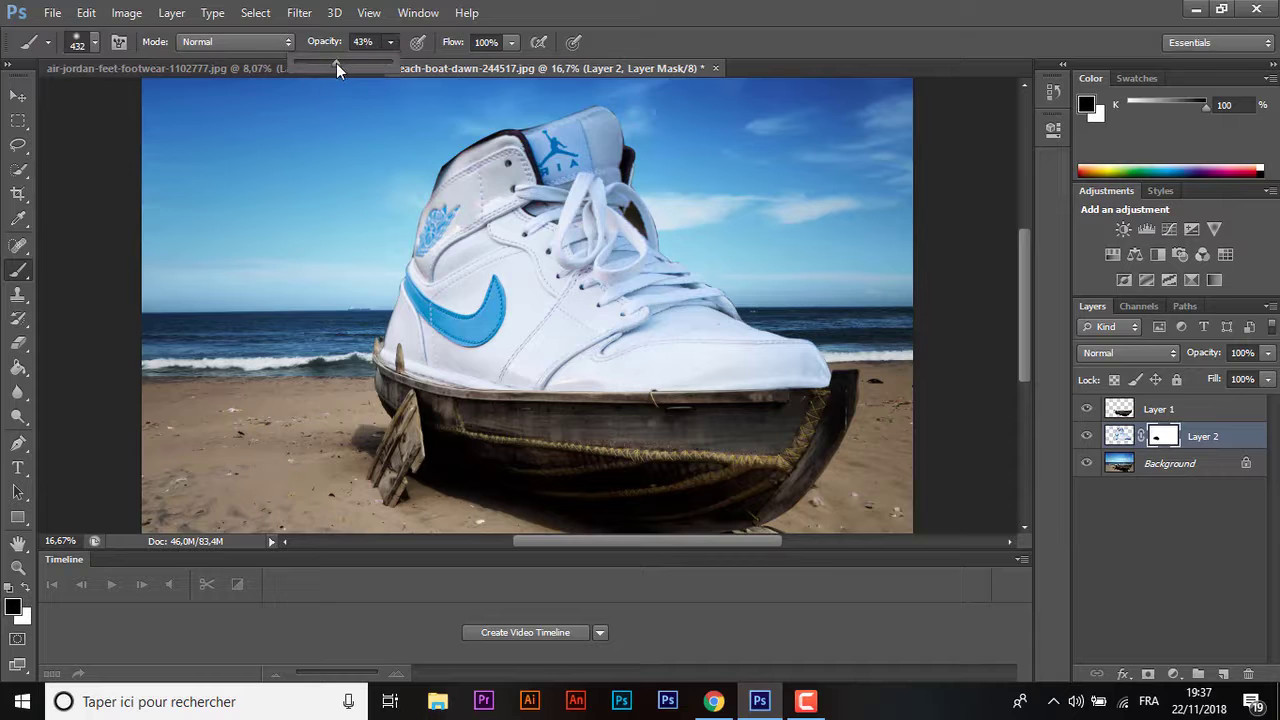
pyautogui.click(368, 399)
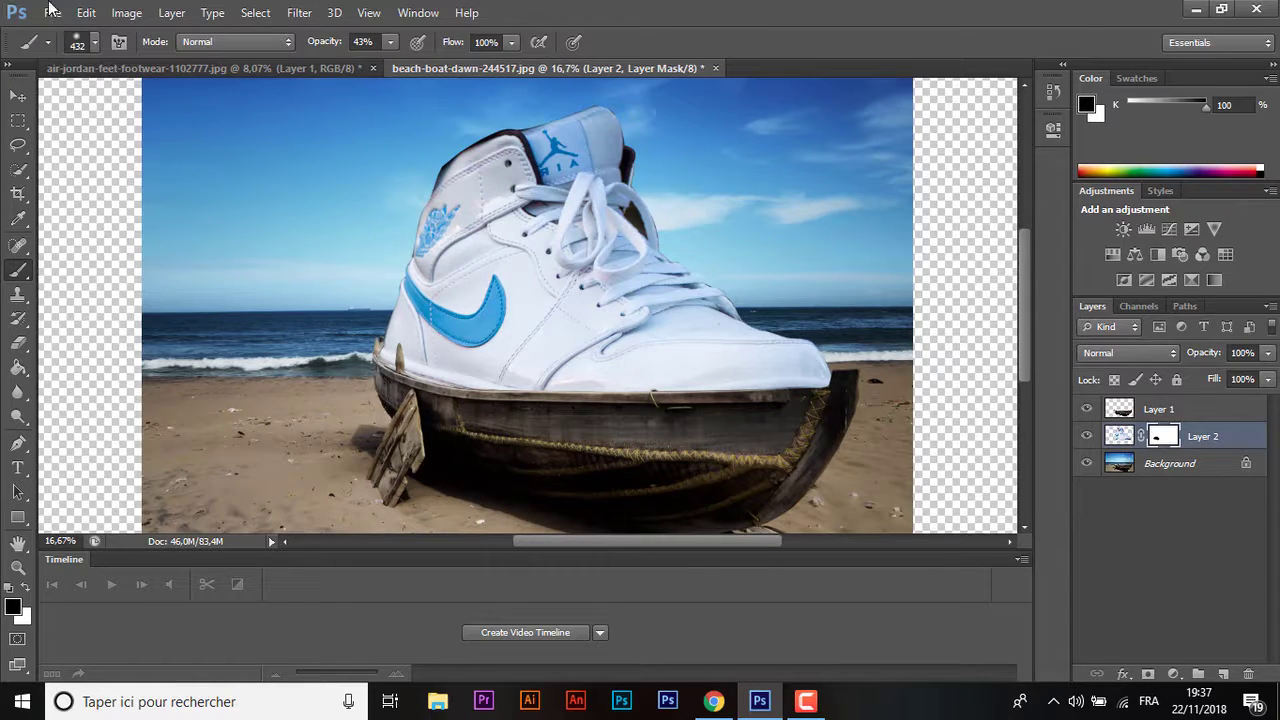
pyautogui.click(95, 42)
pyautogui.click(345, 415)
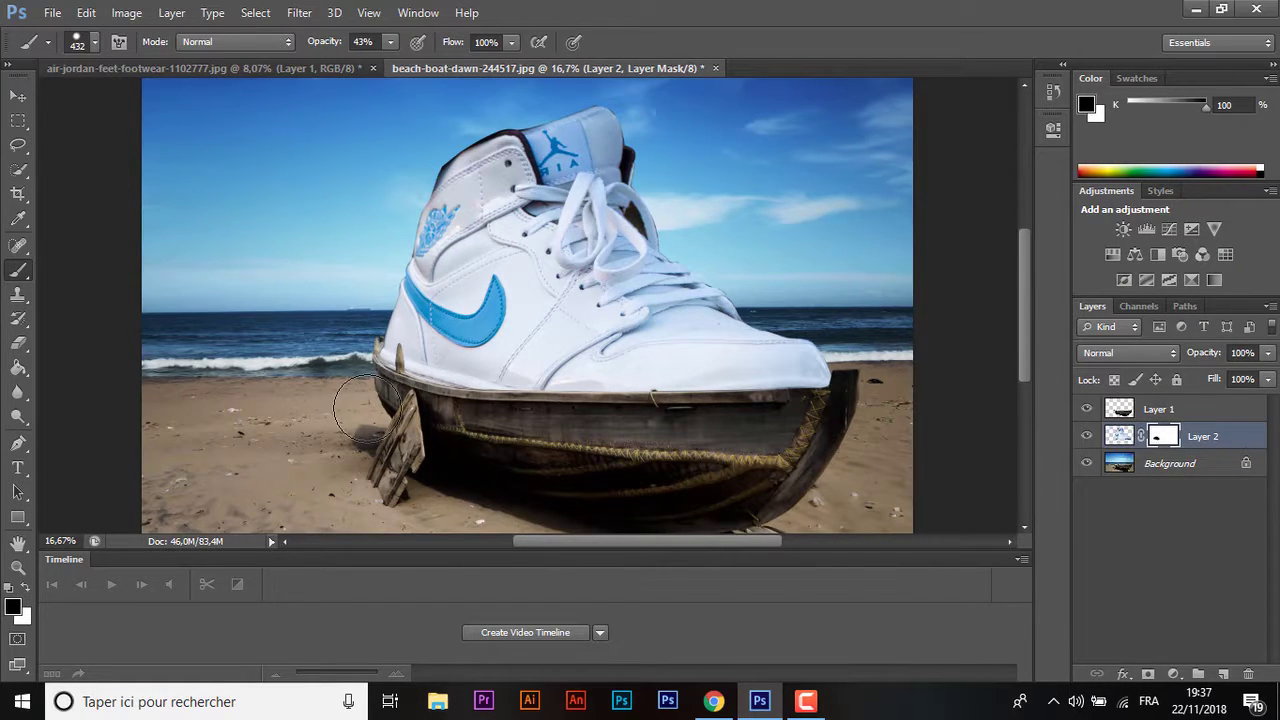
# - Warp the shoe, pulling its lower left down into the boat and stretching the toe right
pyautogui.click(17, 97)
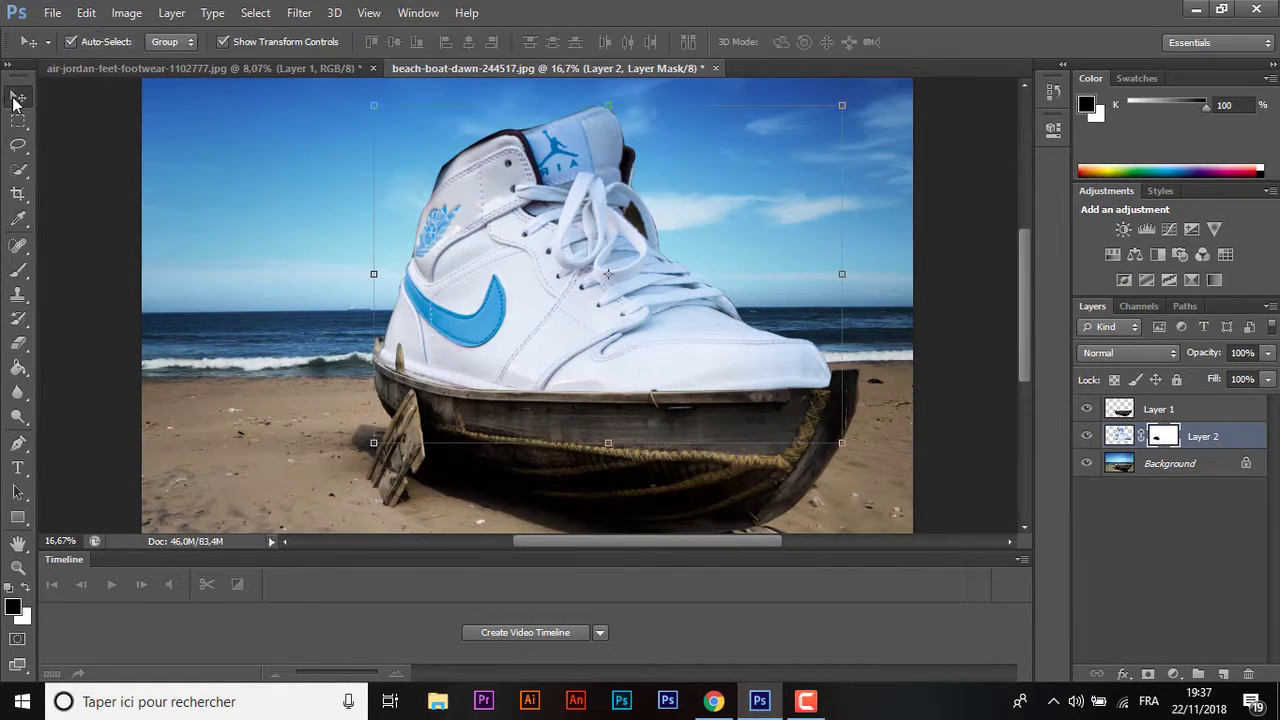
pyautogui.hotkey('ctrl', 't')
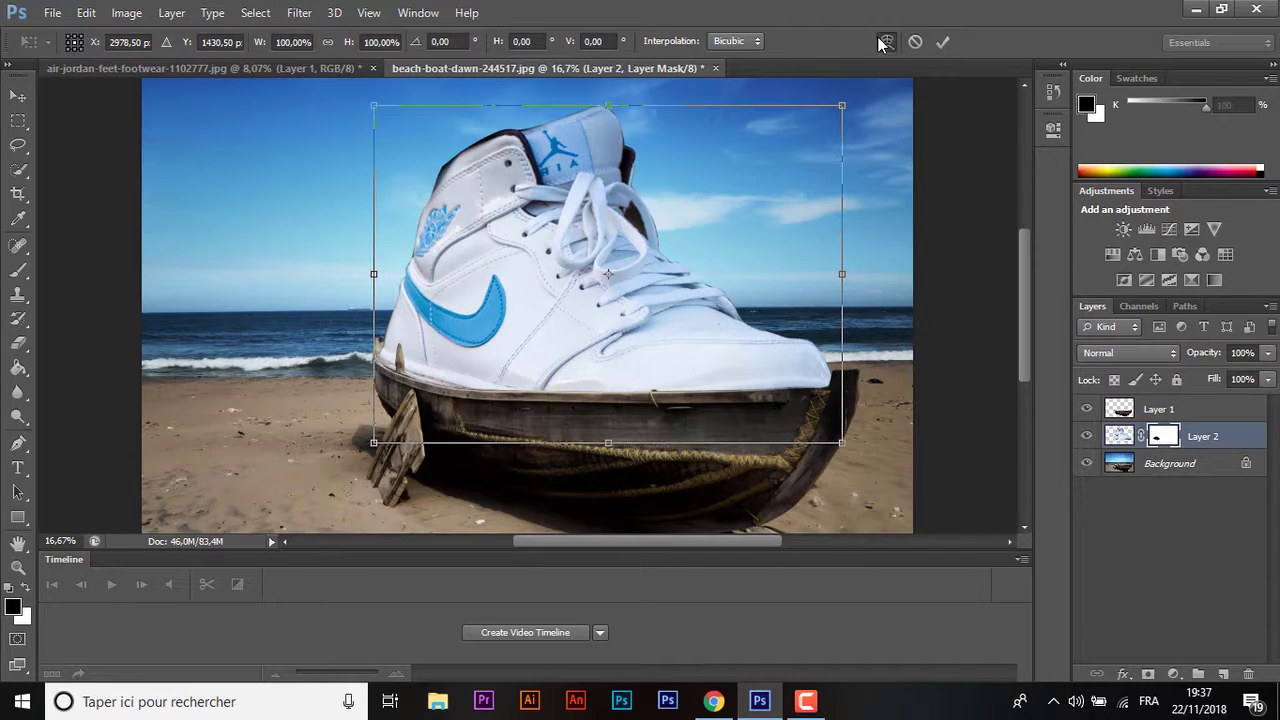
pyautogui.click(884, 42)
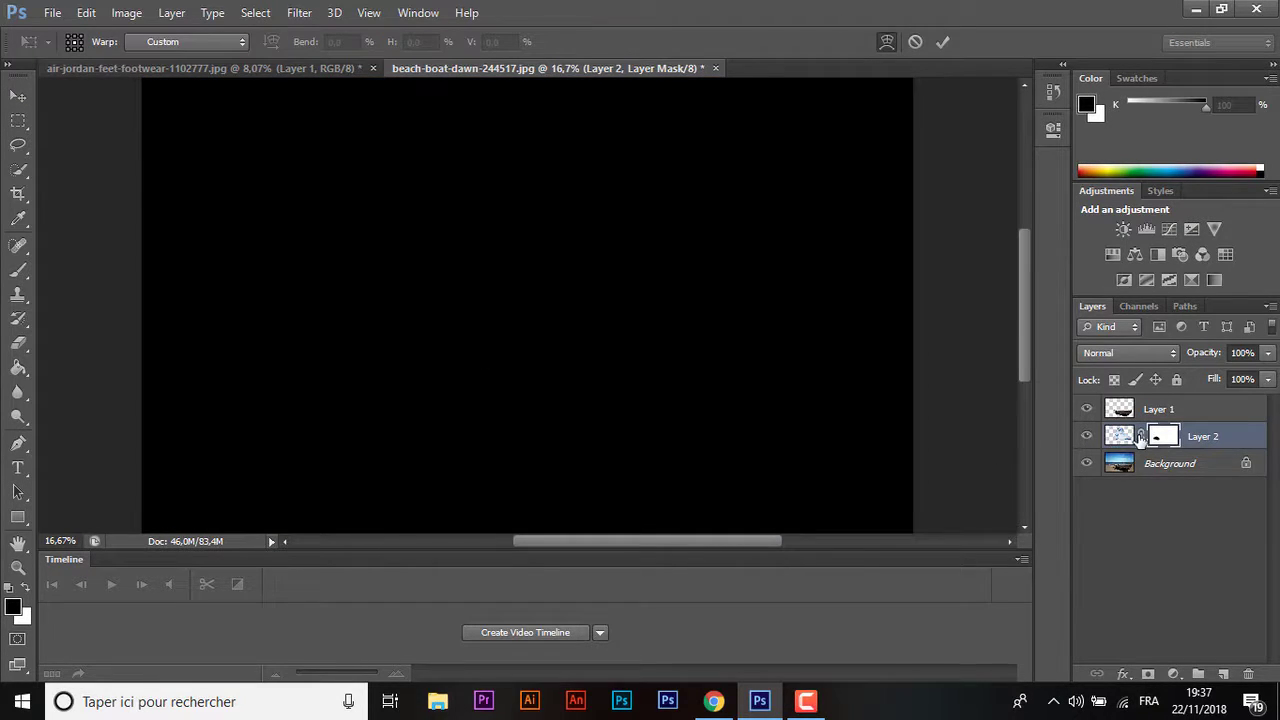
pyautogui.hotkey('ctrl', '+')
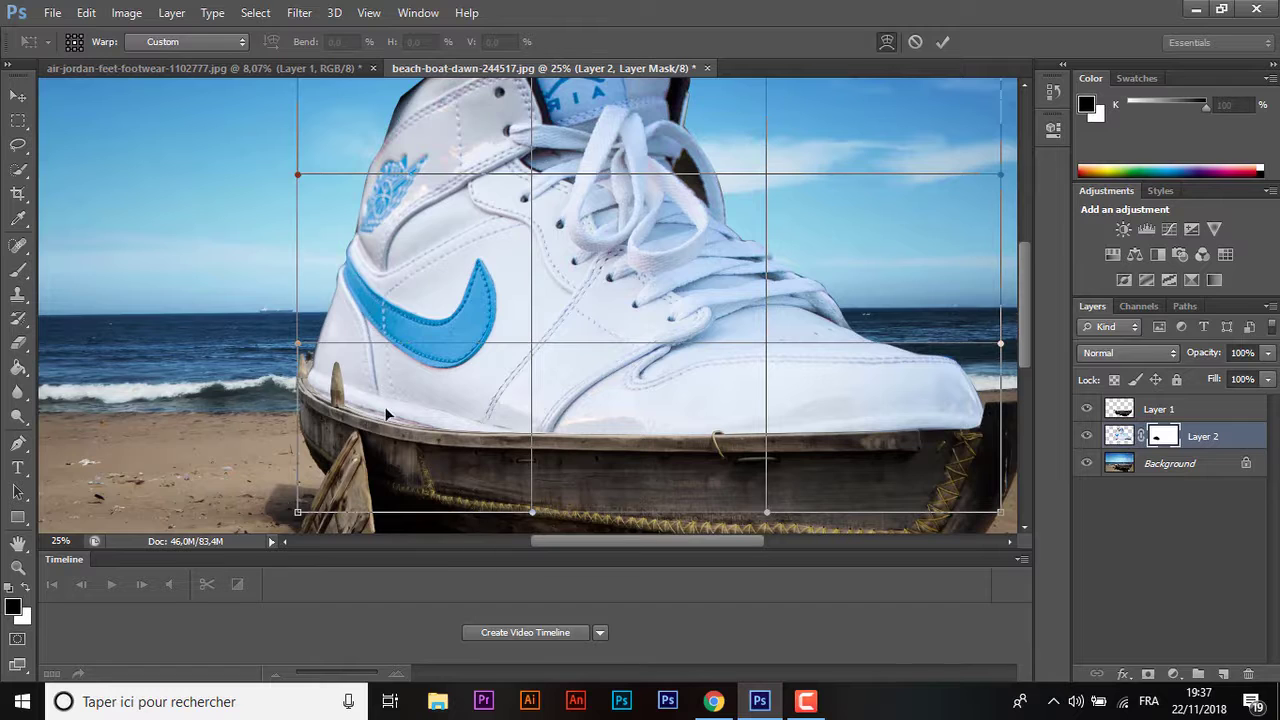
pyautogui.moveTo(386, 414); pyautogui.dragTo(386, 428)
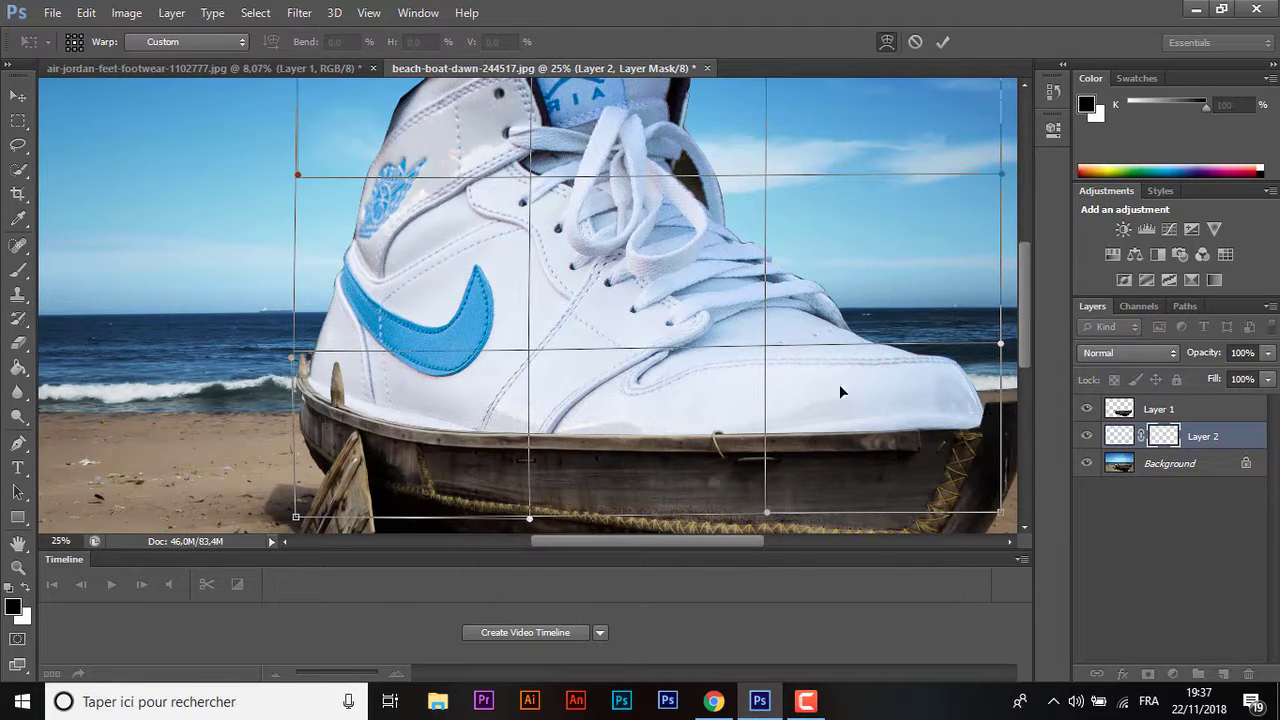
pyautogui.moveTo(840, 388); pyautogui.dragTo(851, 390)
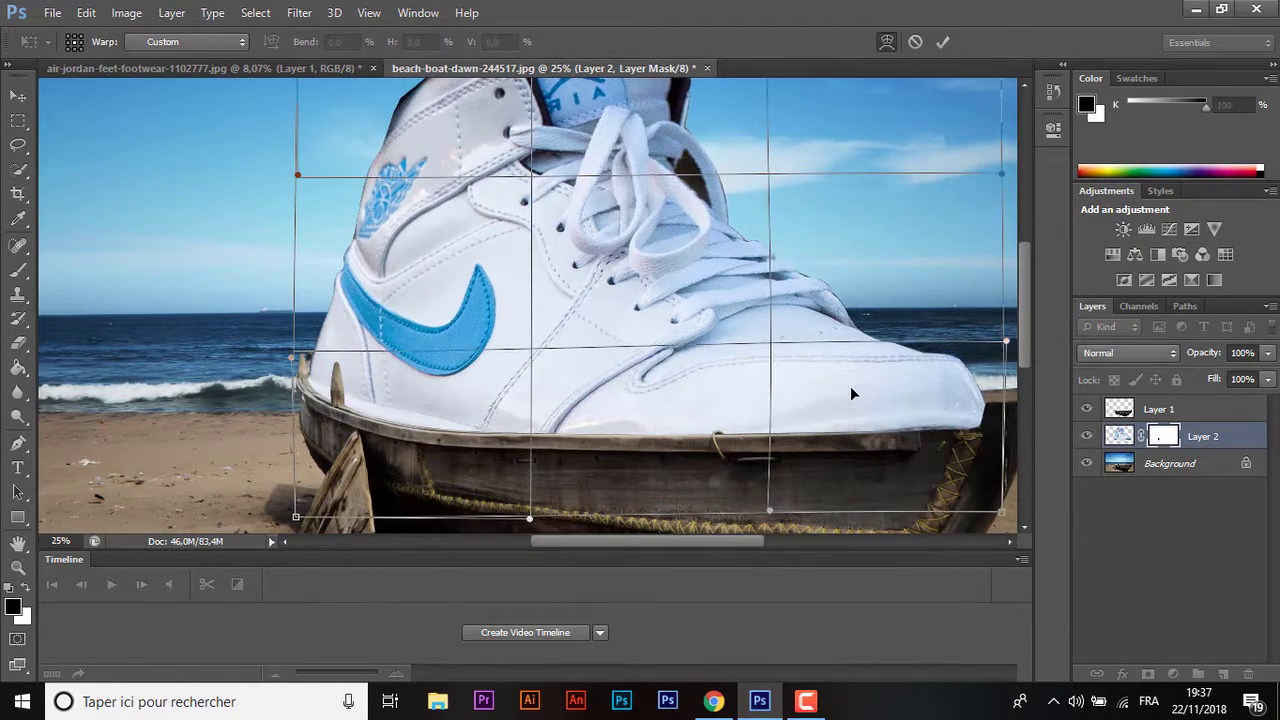
pyautogui.click(943, 43)
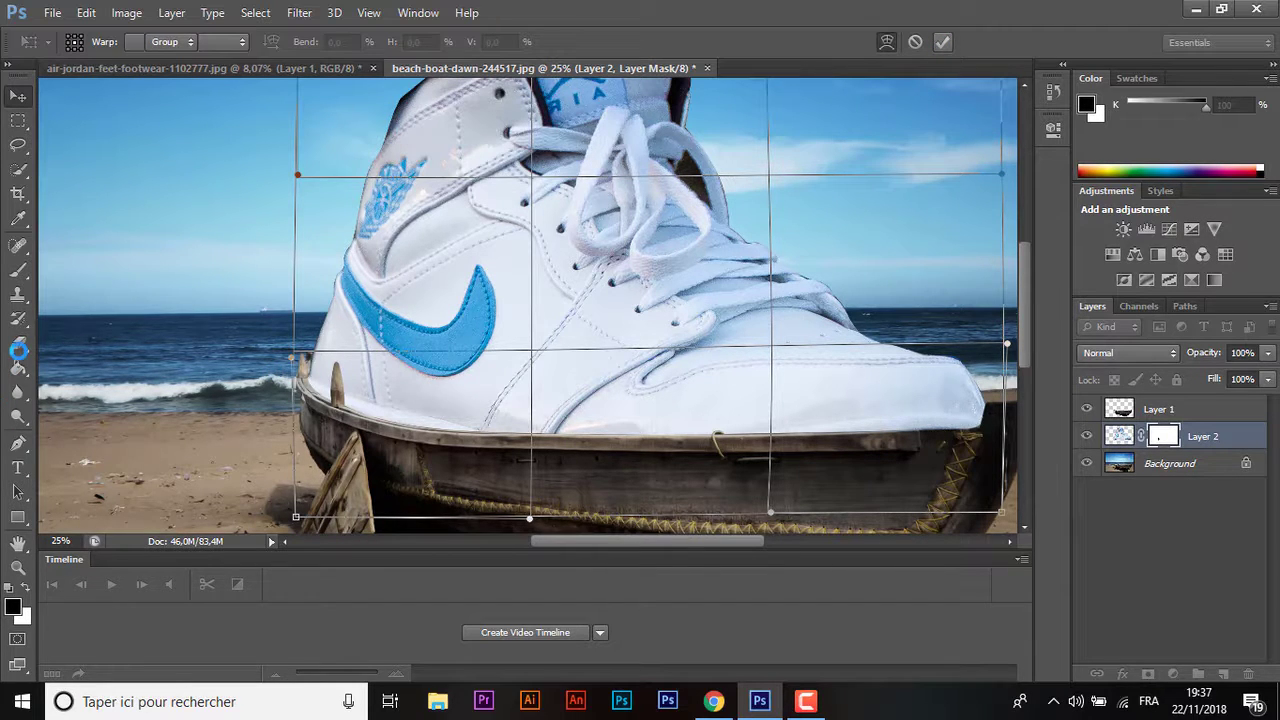
# - Paint Layer 2's mask to hide the sea and sand beside the shoe's left edge
pyautogui.press('b')
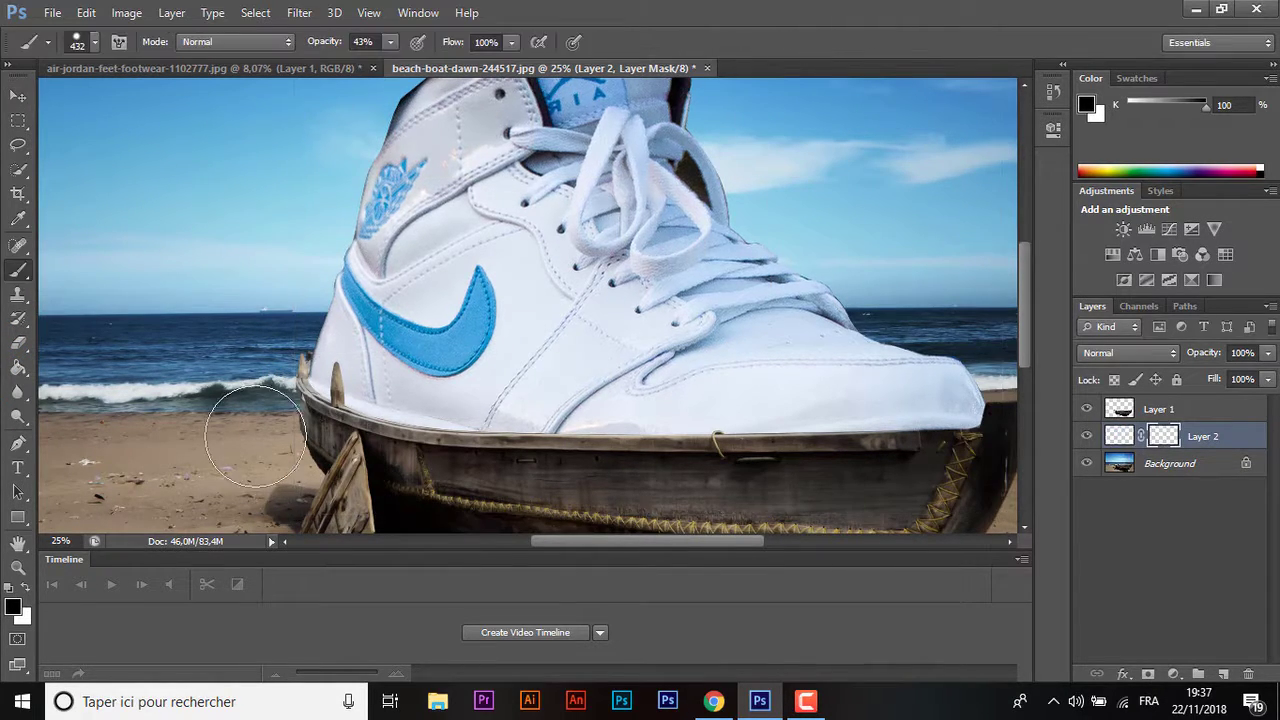
pyautogui.moveTo(262, 420); pyautogui.dragTo(255, 421)
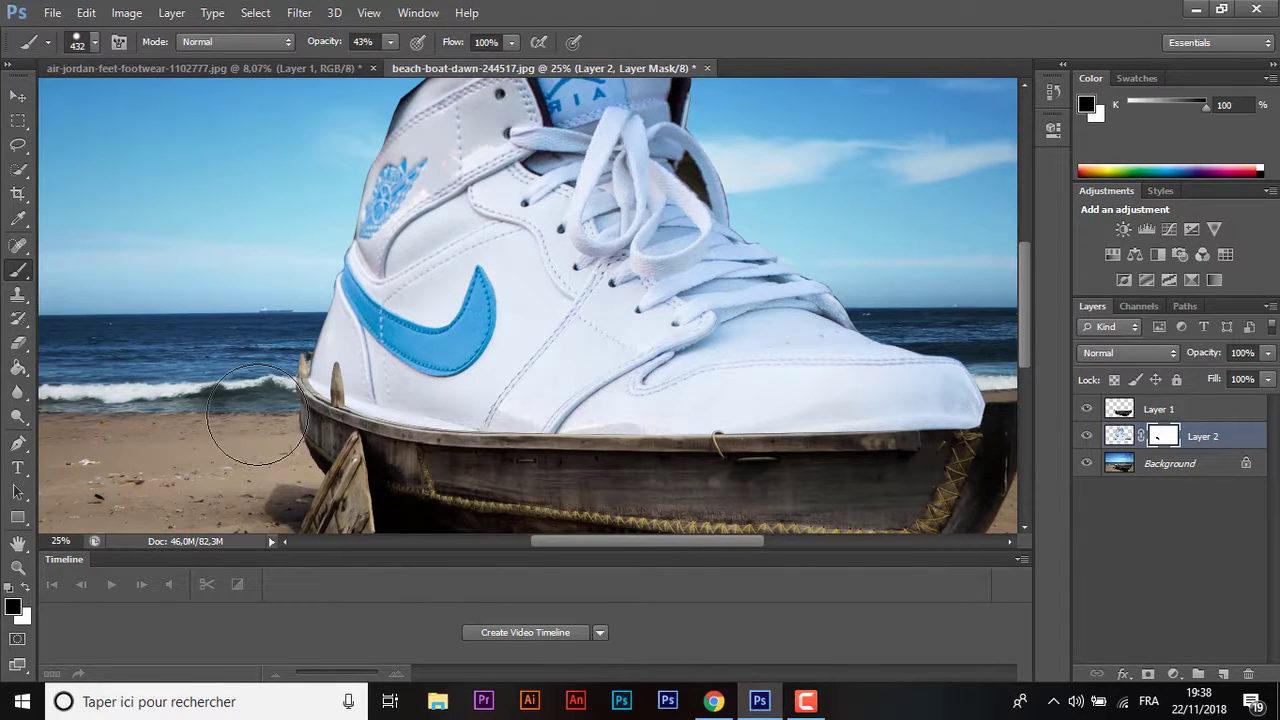
pyautogui.hotkey('ctrl', '-')
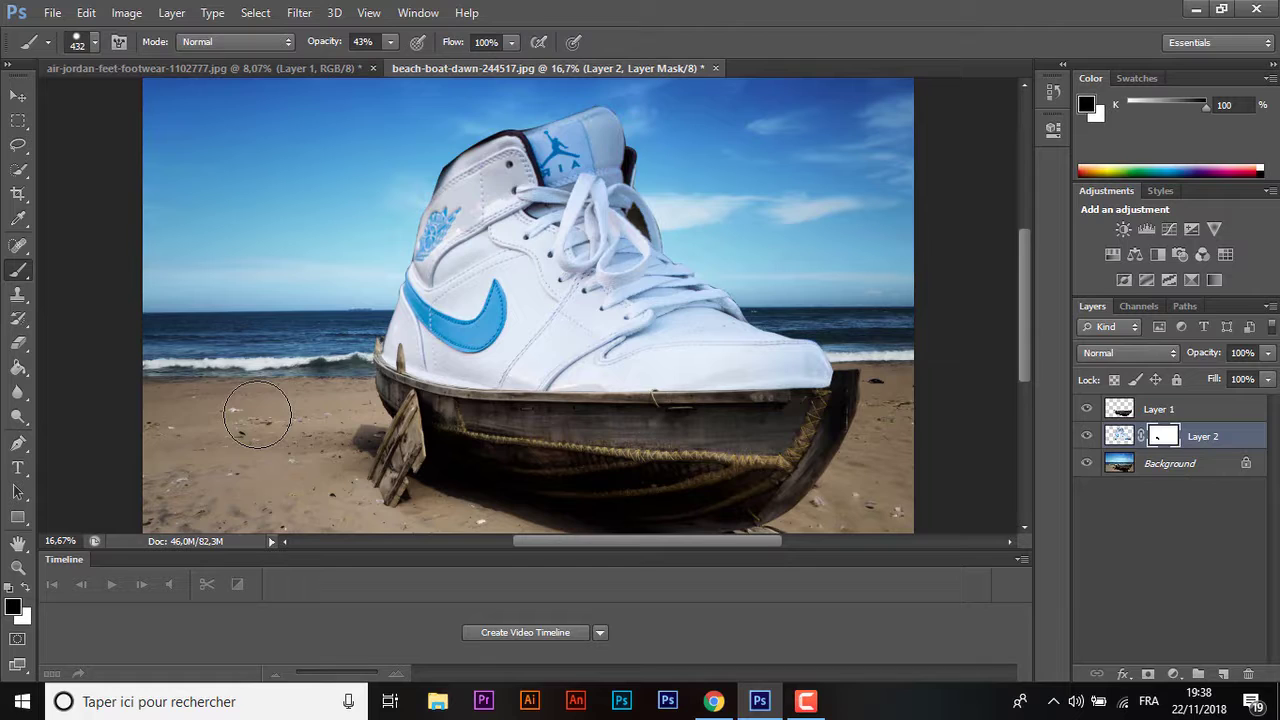
# - Add Layer 3, load the shoe's outline as a selection, and set a soft 370 px brush at 15% opacity
pyautogui.click(1223, 674)
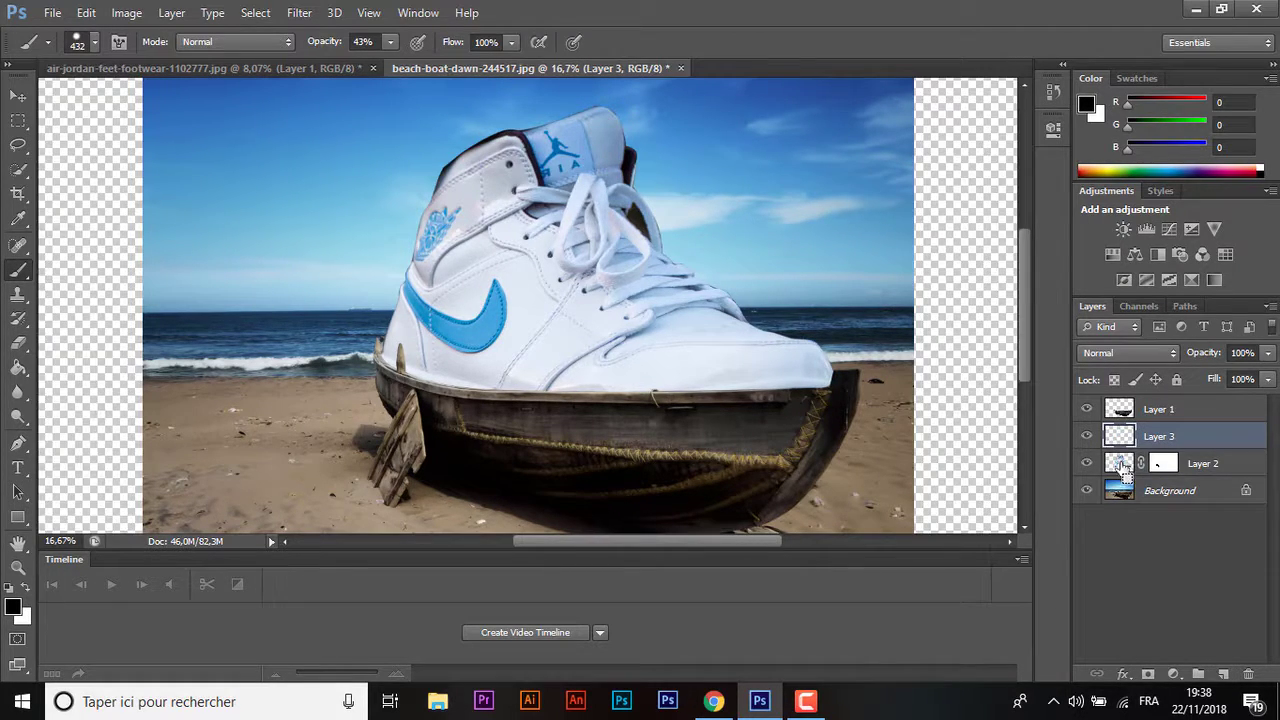
pyautogui.keyDown('ctrl'); pyautogui.click(1124, 470); pyautogui.keyUp('ctrl')
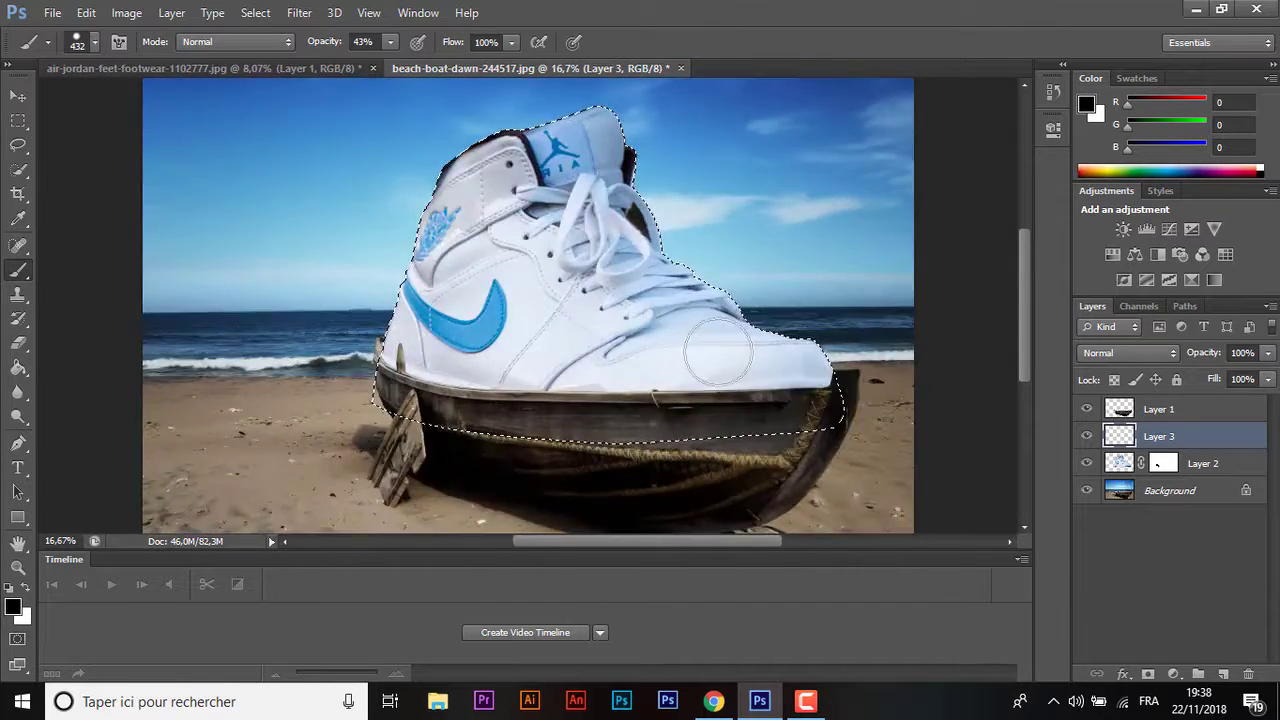
pyautogui.click(391, 42)
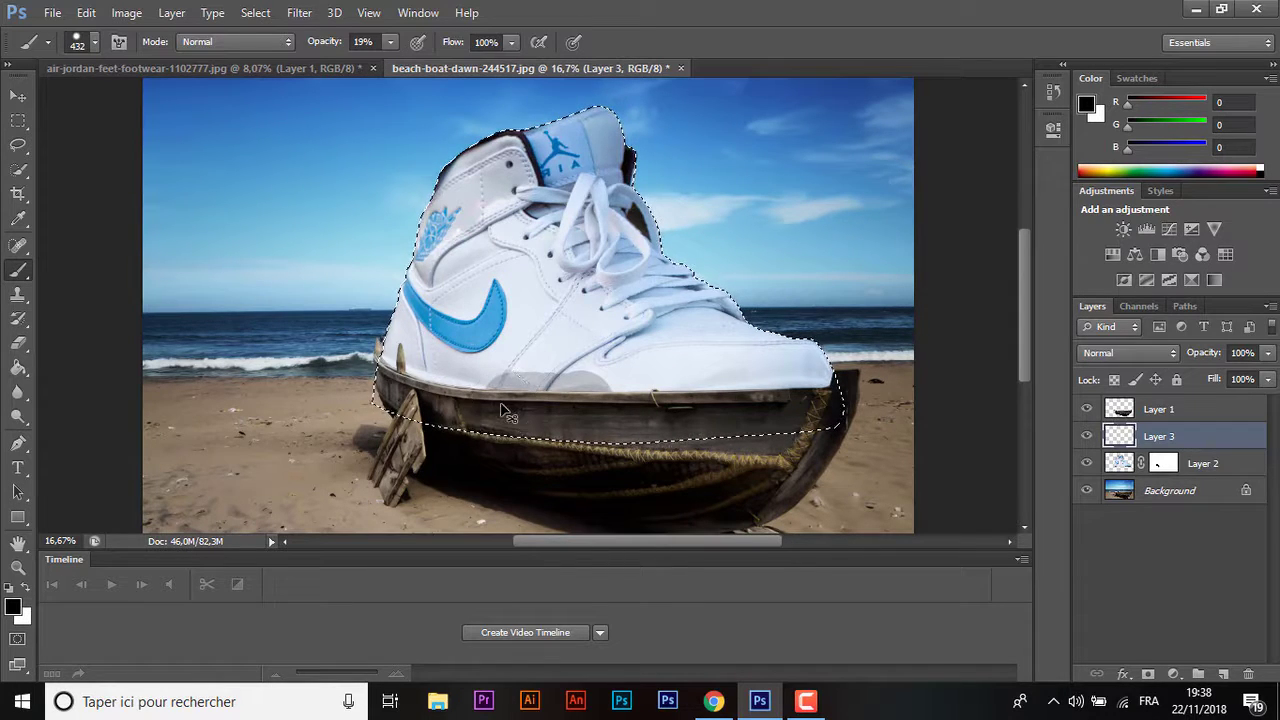
pyautogui.click(95, 43)
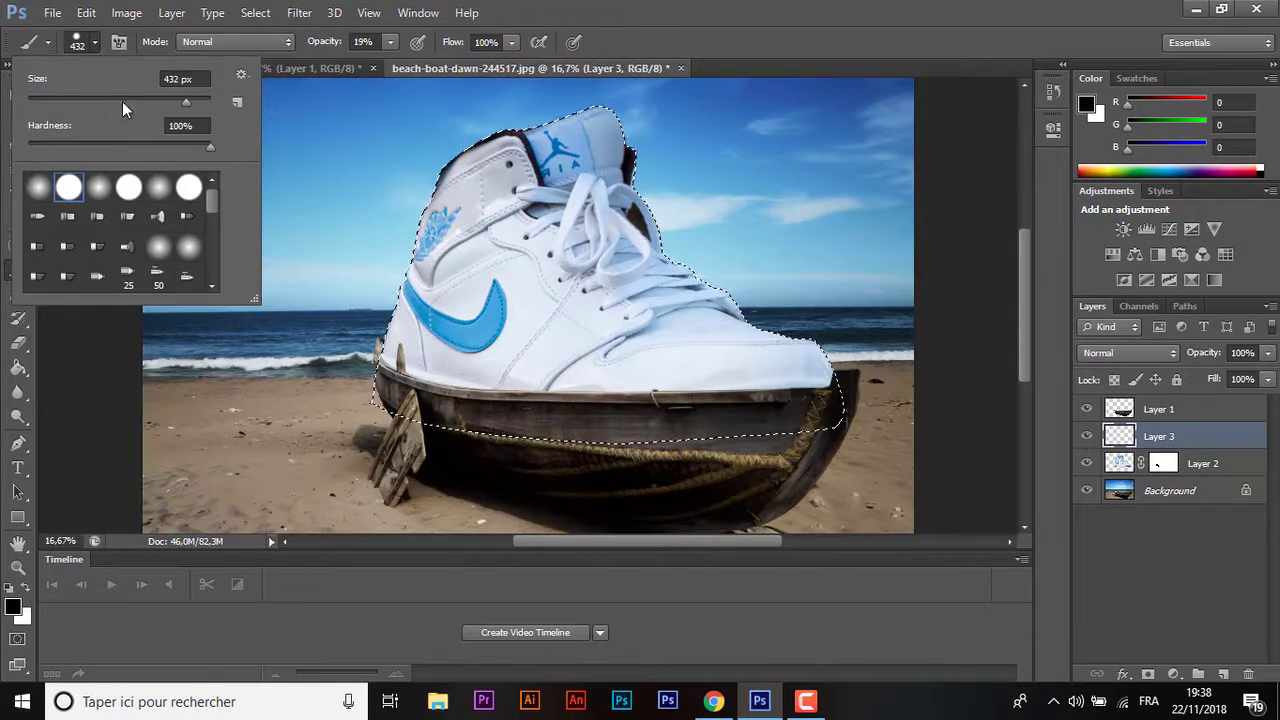
pyautogui.click(40, 187)
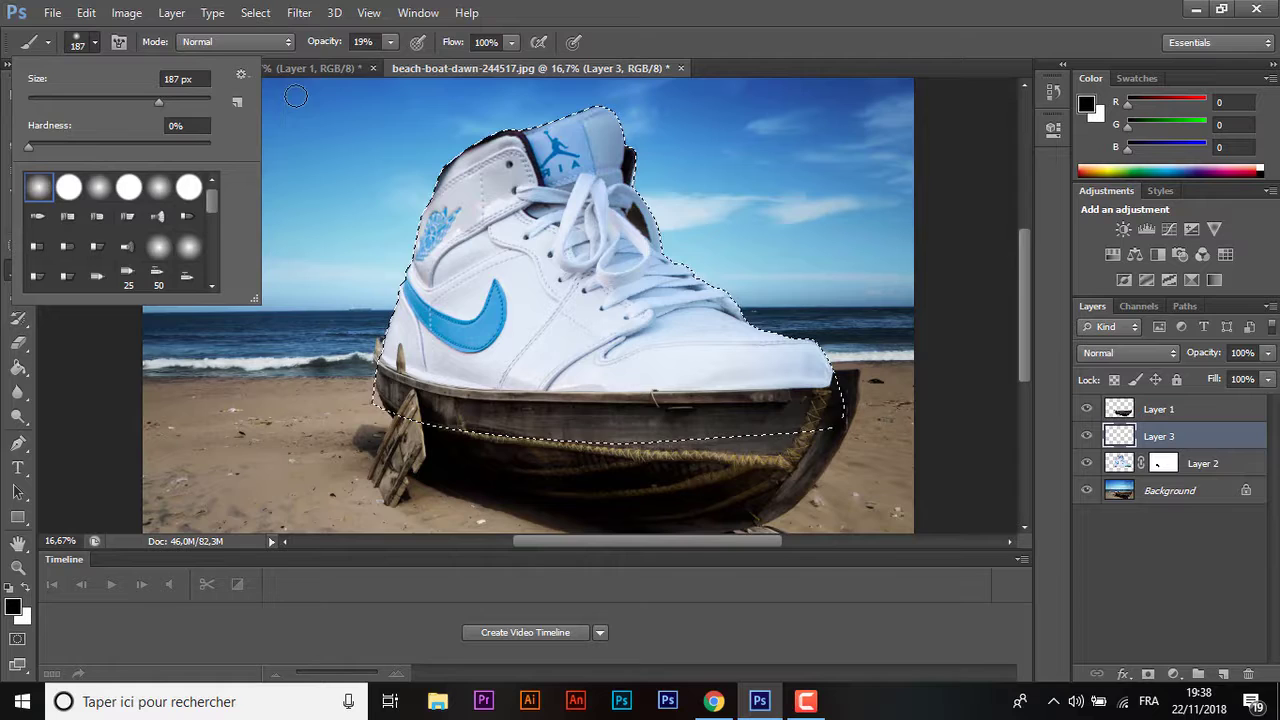
pyautogui.click(388, 44)
pyautogui.moveTo(387, 60); pyautogui.dragTo(384, 60)
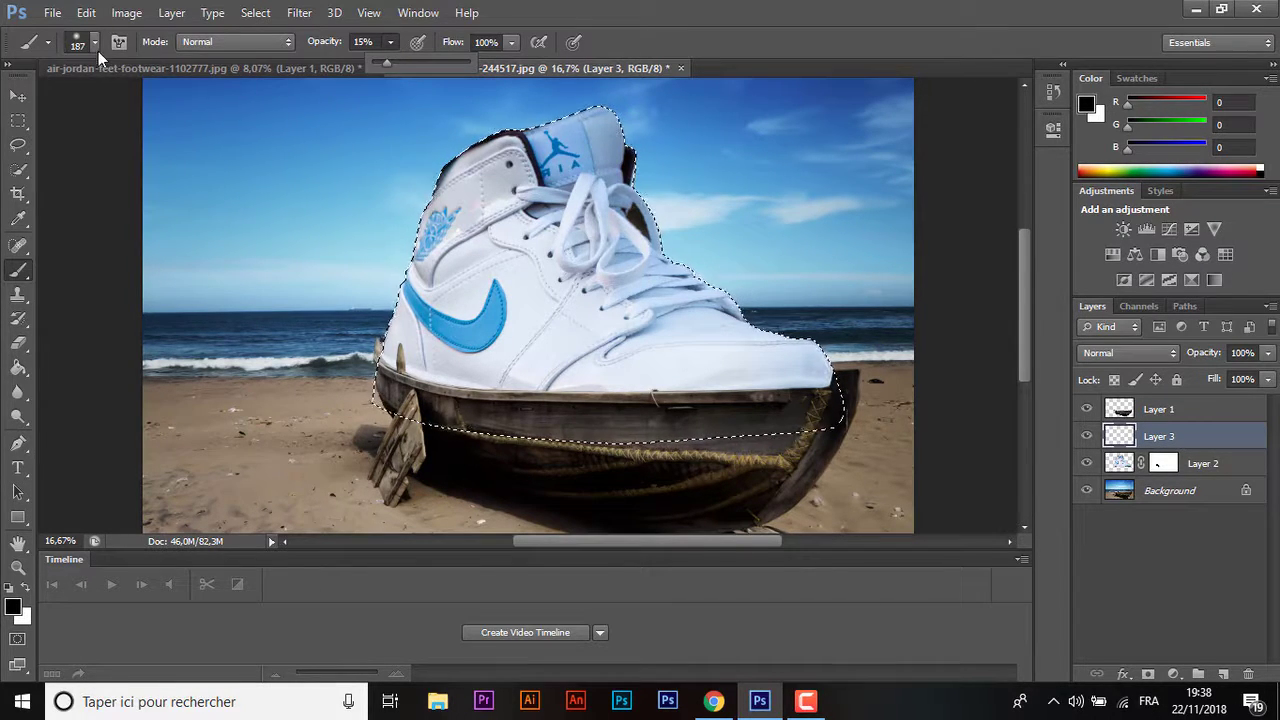
pyautogui.click(95, 43)
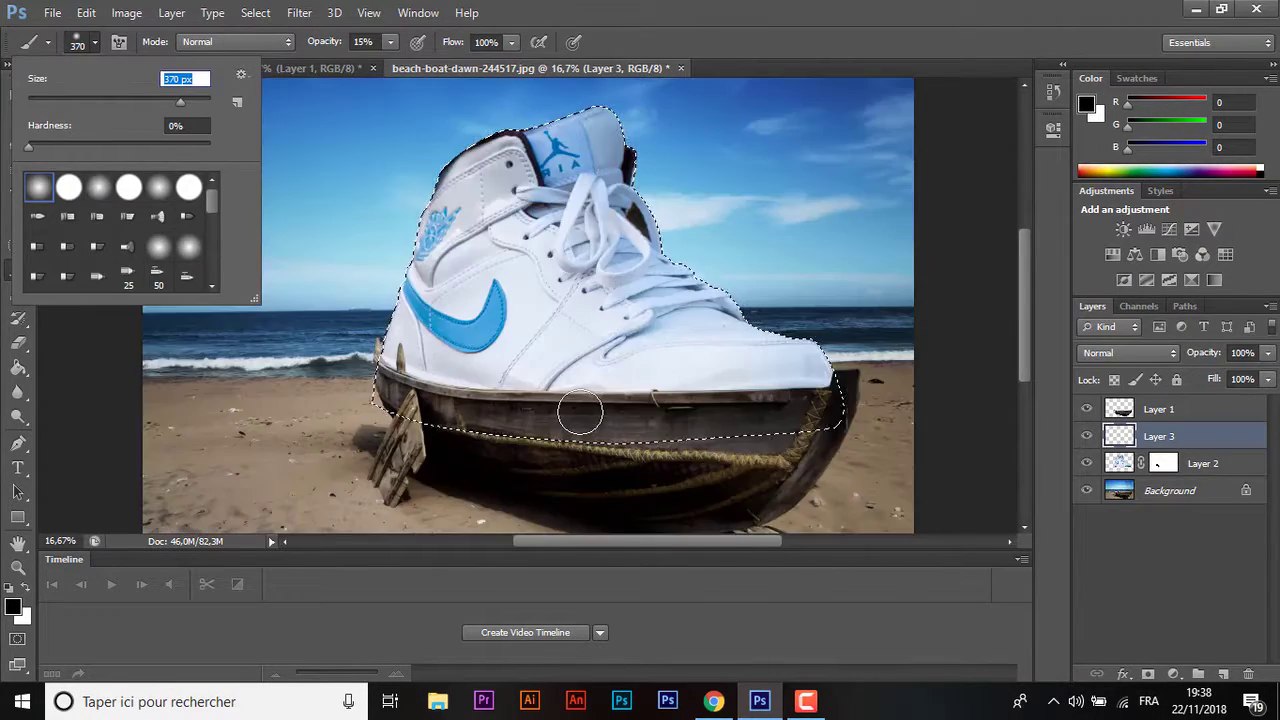
pyautogui.click(547, 408)
# - Shade the shoe in black along the boat rim and at the heel near the logo
pyautogui.moveTo(514, 407)
pyautogui.mouseDown()
pyautogui.moveTo(440, 392)
pyautogui.moveTo(357, 334)
pyautogui.moveTo(551, 443)
pyautogui.moveTo(563, 410)
pyautogui.moveTo(397, 360)
pyautogui.mouseUp()
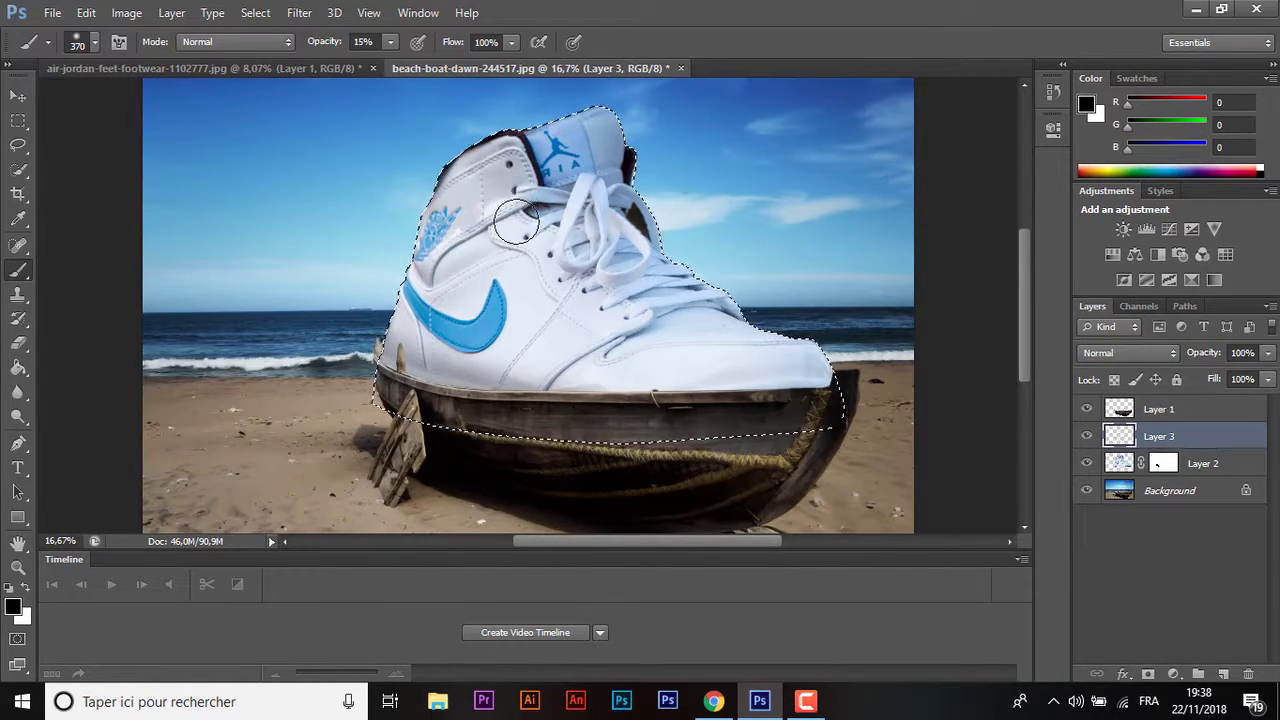
pyautogui.moveTo(509, 223); pyautogui.dragTo(456, 252)
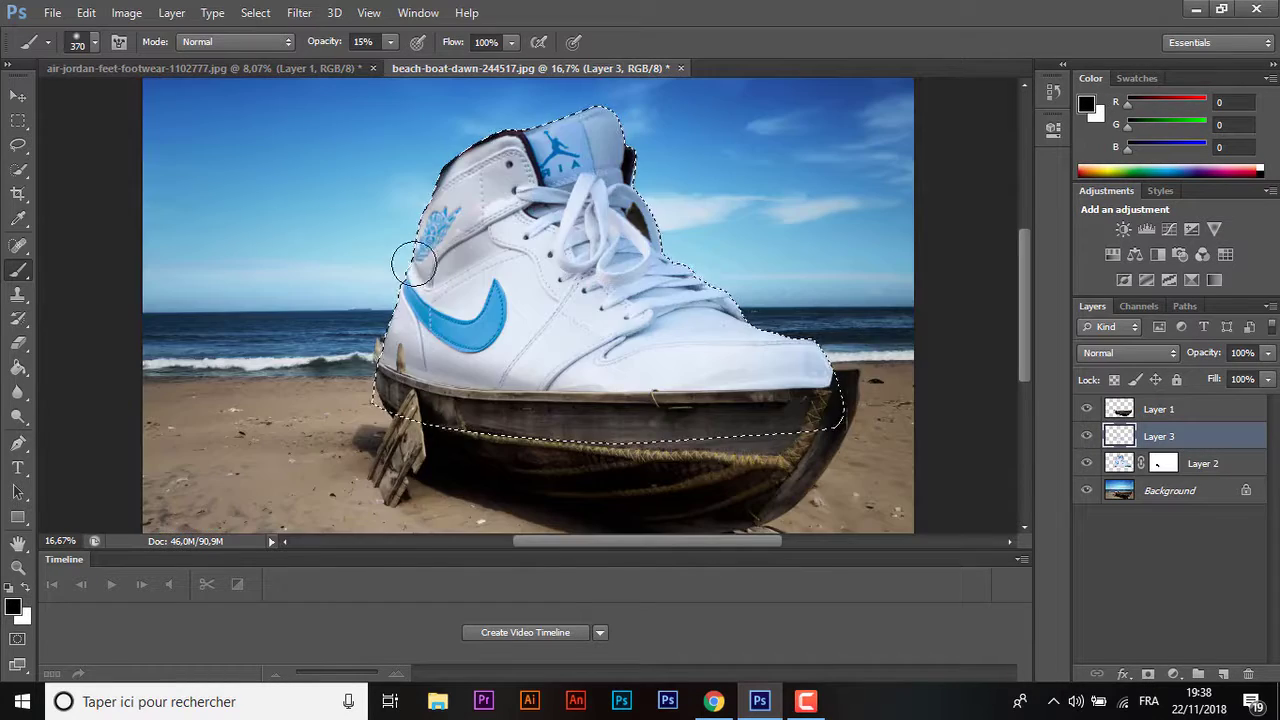
pyautogui.hotkey('ctrl', '+')
pyautogui.hotkey('ctrl', '+')
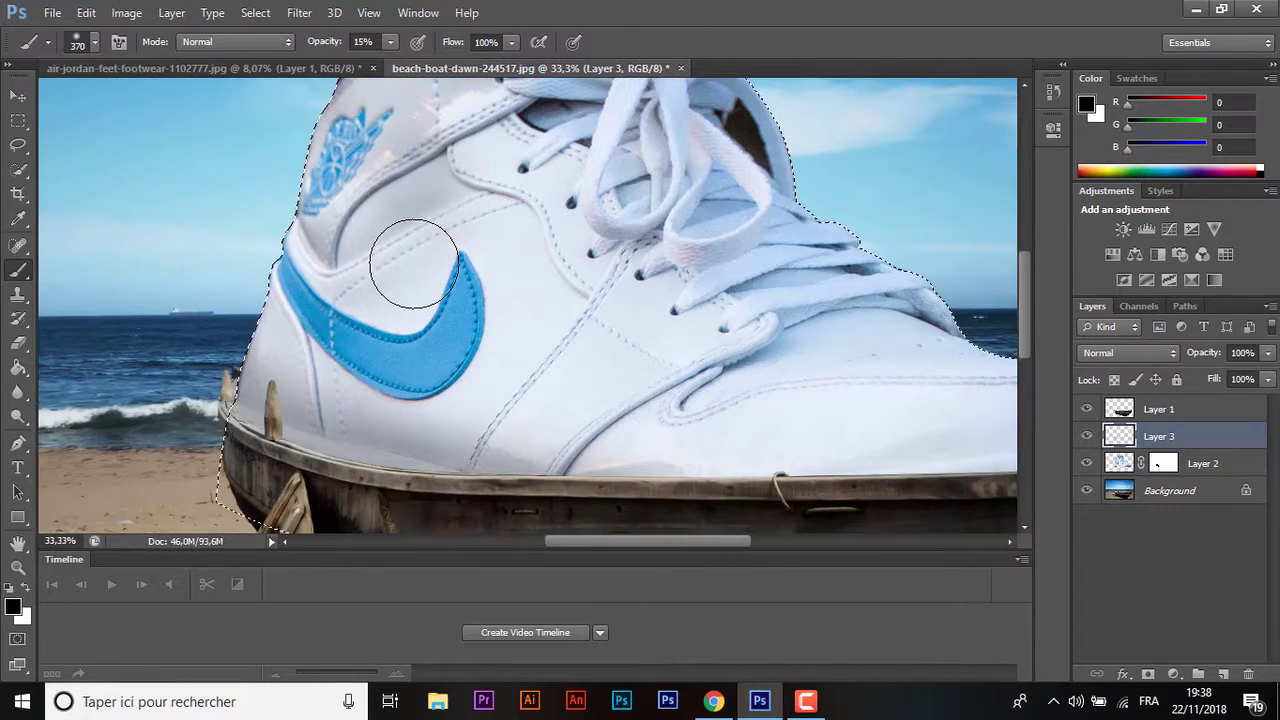
# - Burn the shoe's lower edge by the sole and its tongue area on Layer 2
pyautogui.click(18, 418)
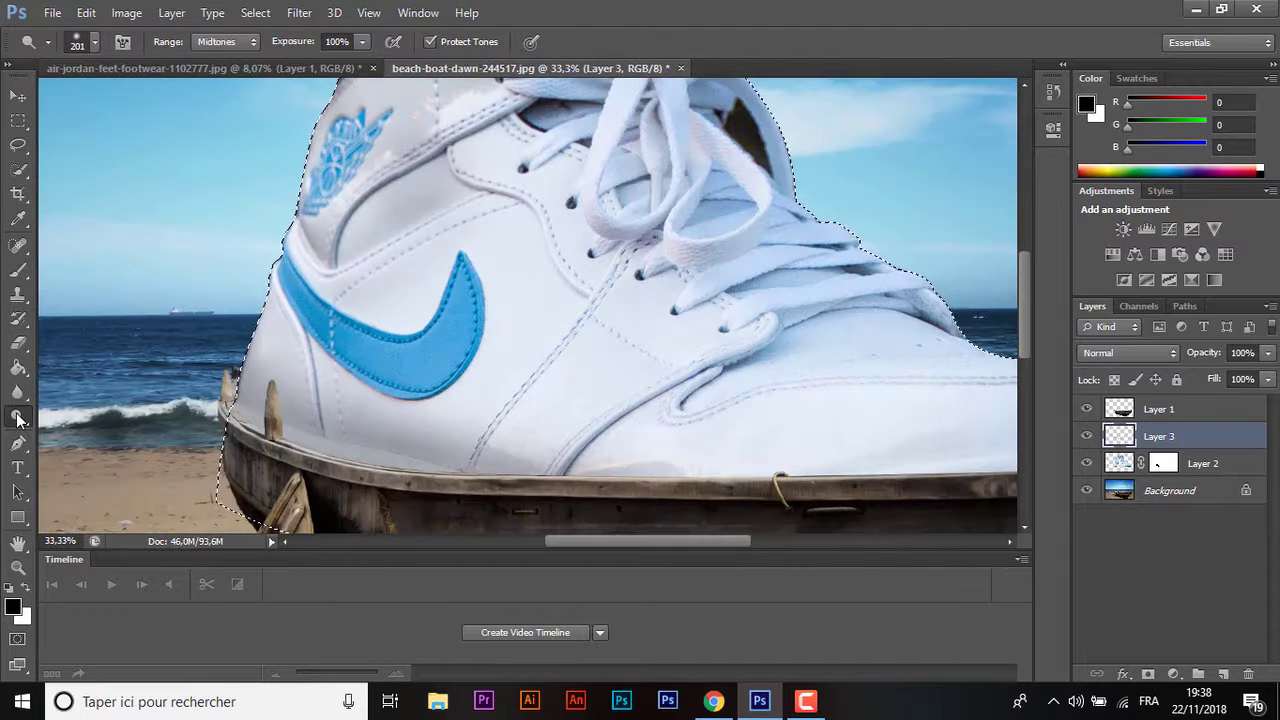
pyautogui.rightClick(18, 418)
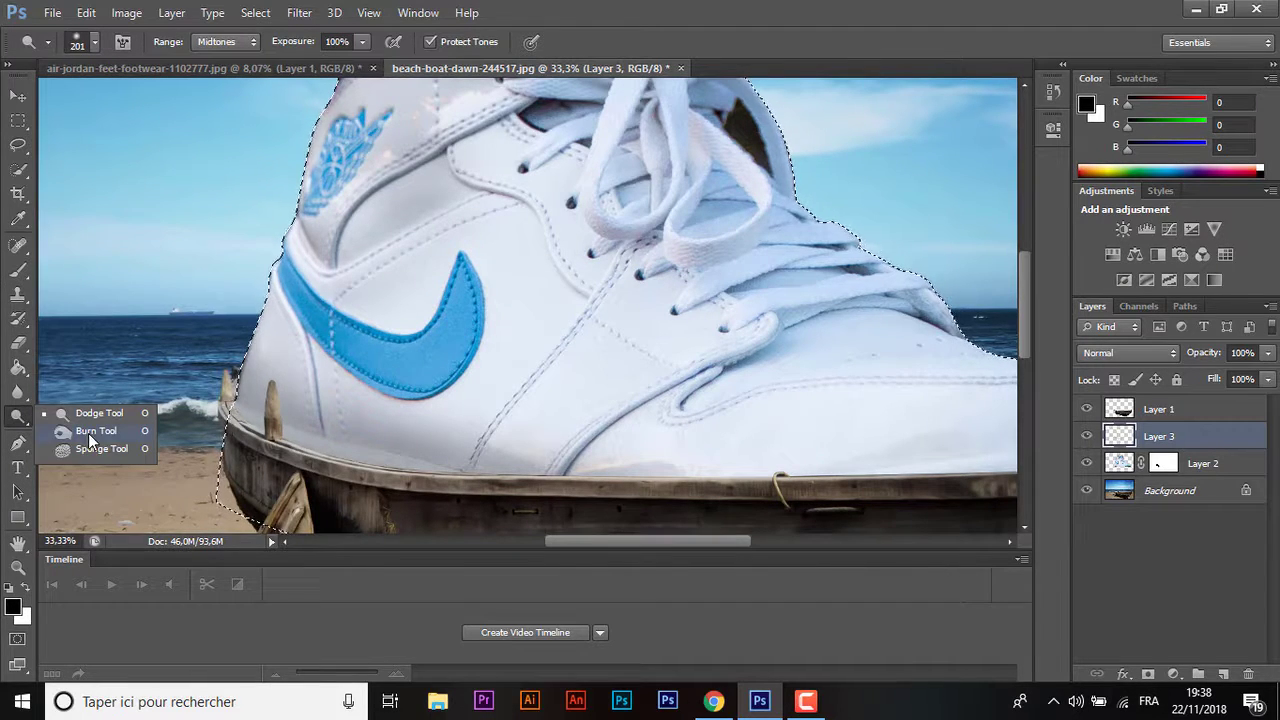
pyautogui.click(88, 433)
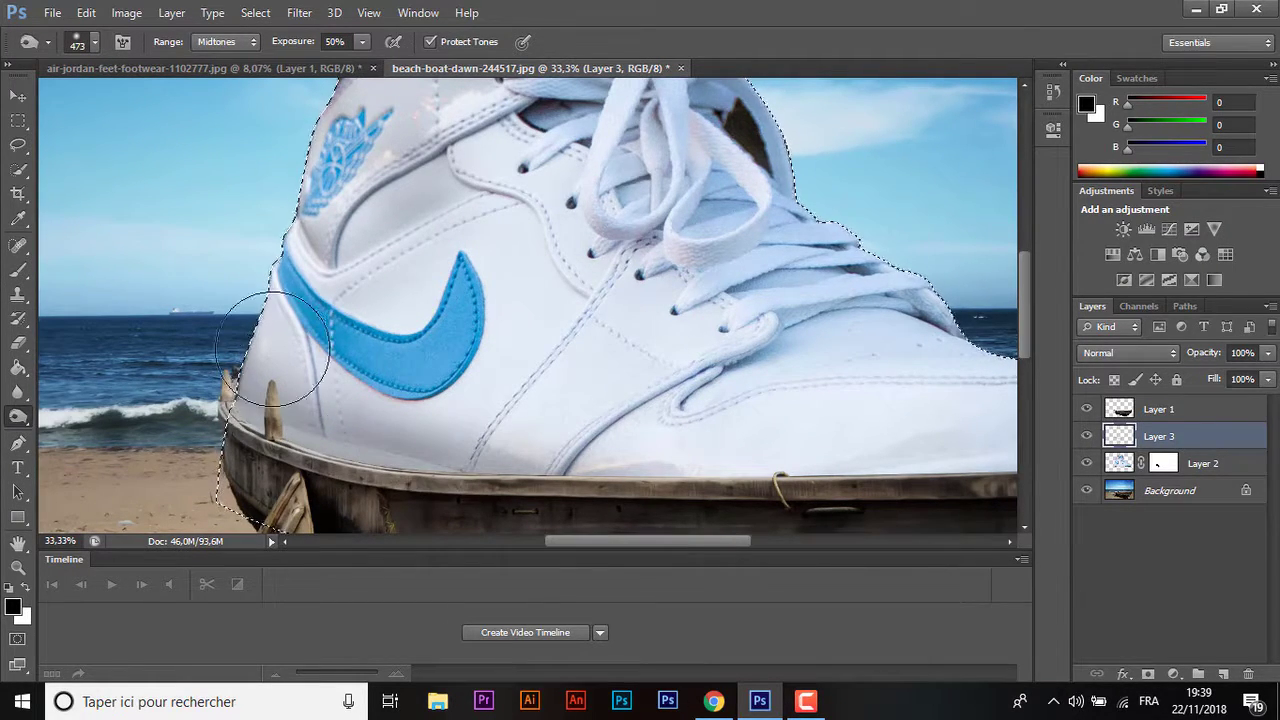
pyautogui.click(1120, 463)
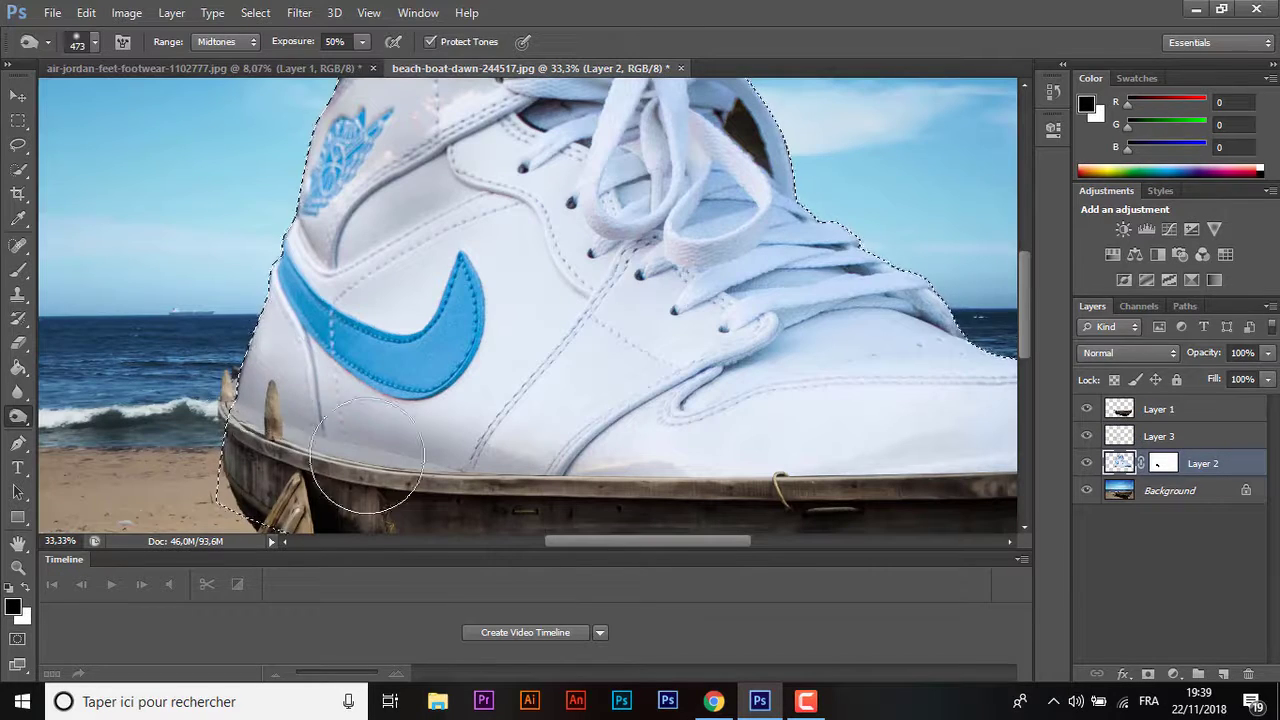
pyautogui.scroll(-3, 247, 375)
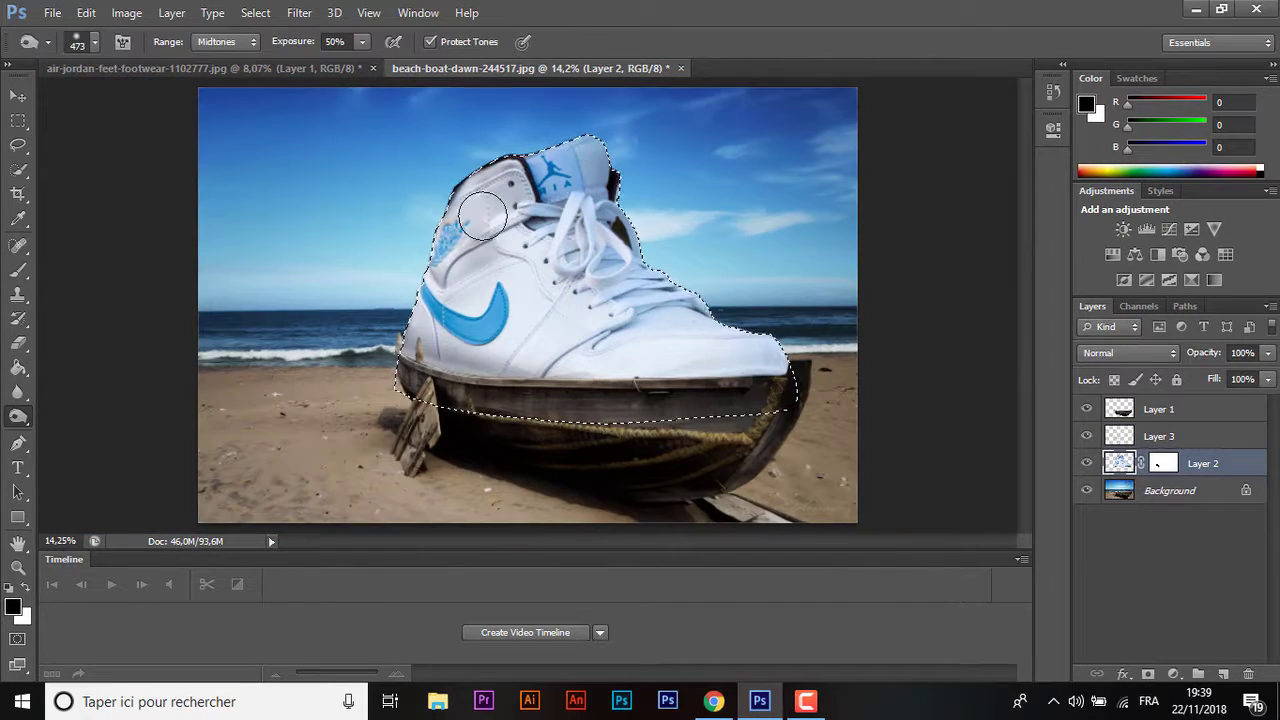
pyautogui.moveTo(427, 313)
pyautogui.mouseDown()
pyautogui.moveTo(487, 370)
pyautogui.moveTo(675, 380)
pyautogui.mouseUp()
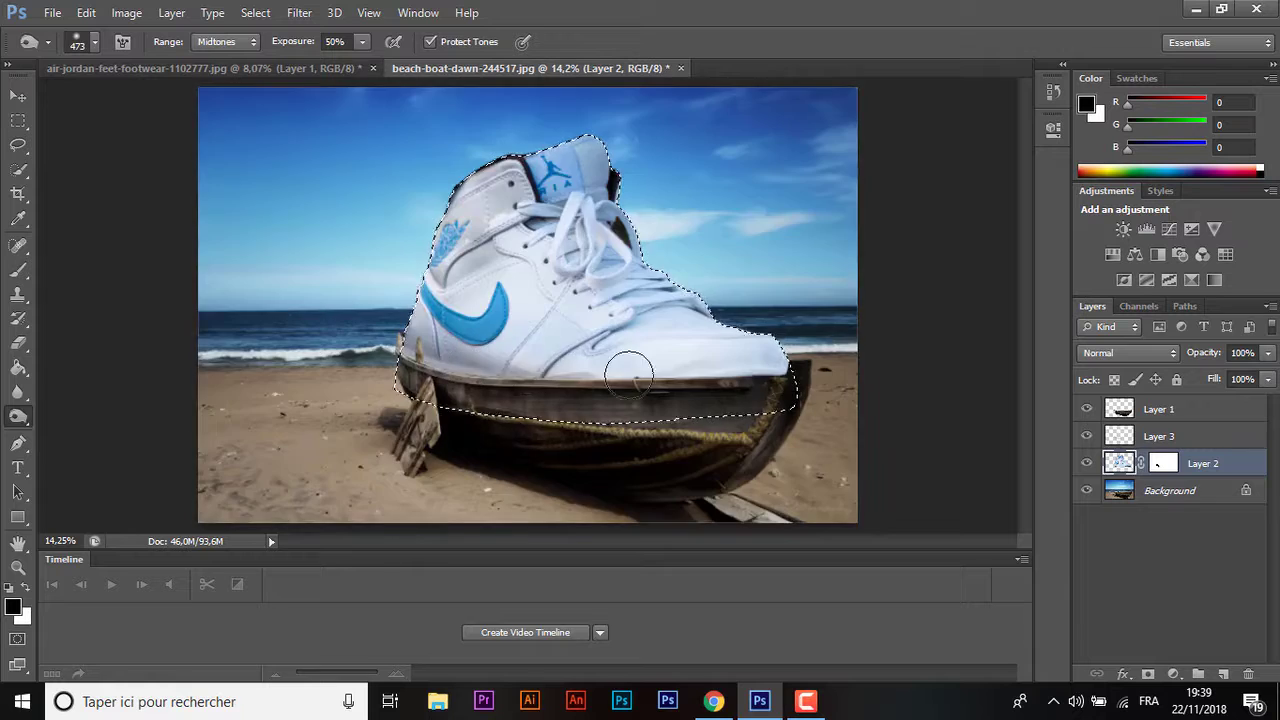
pyautogui.moveTo(585, 160); pyautogui.dragTo(533, 178)
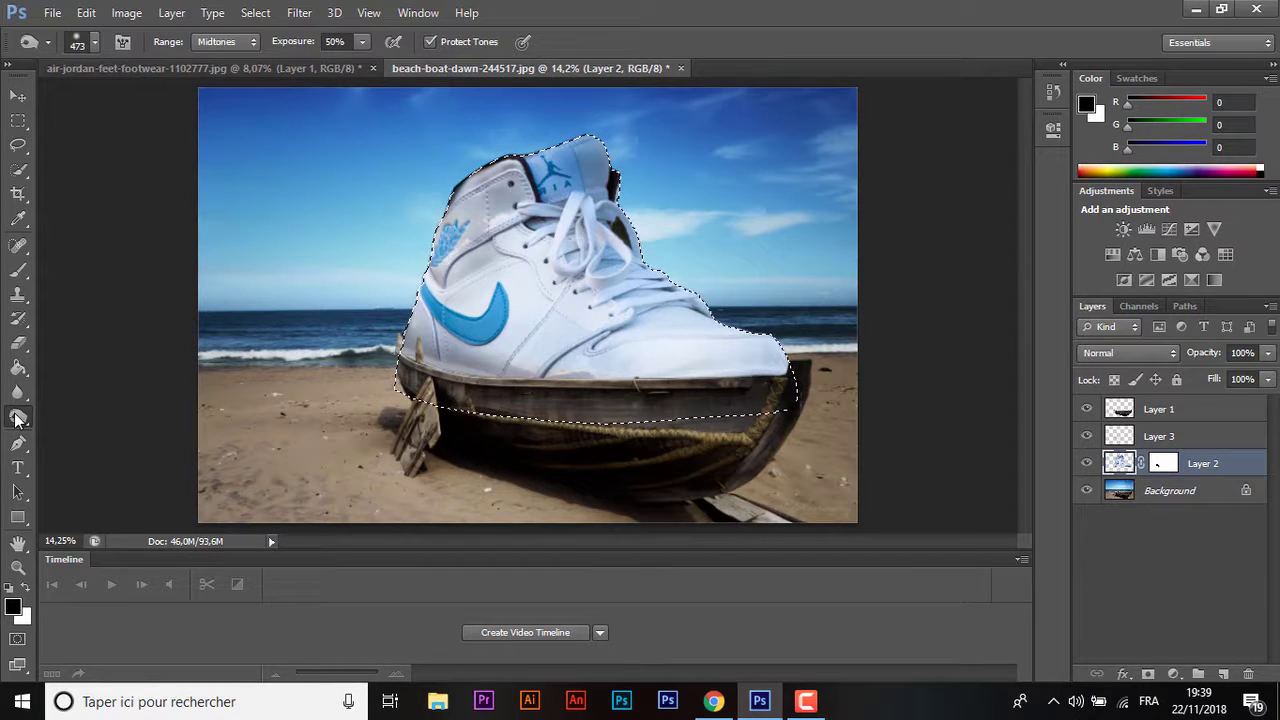
# - Lighten the shoe's toe with the Dodge Tool at Midtones 100%, then return to the Burn and Move tools
pyautogui.rightClick(16, 418)
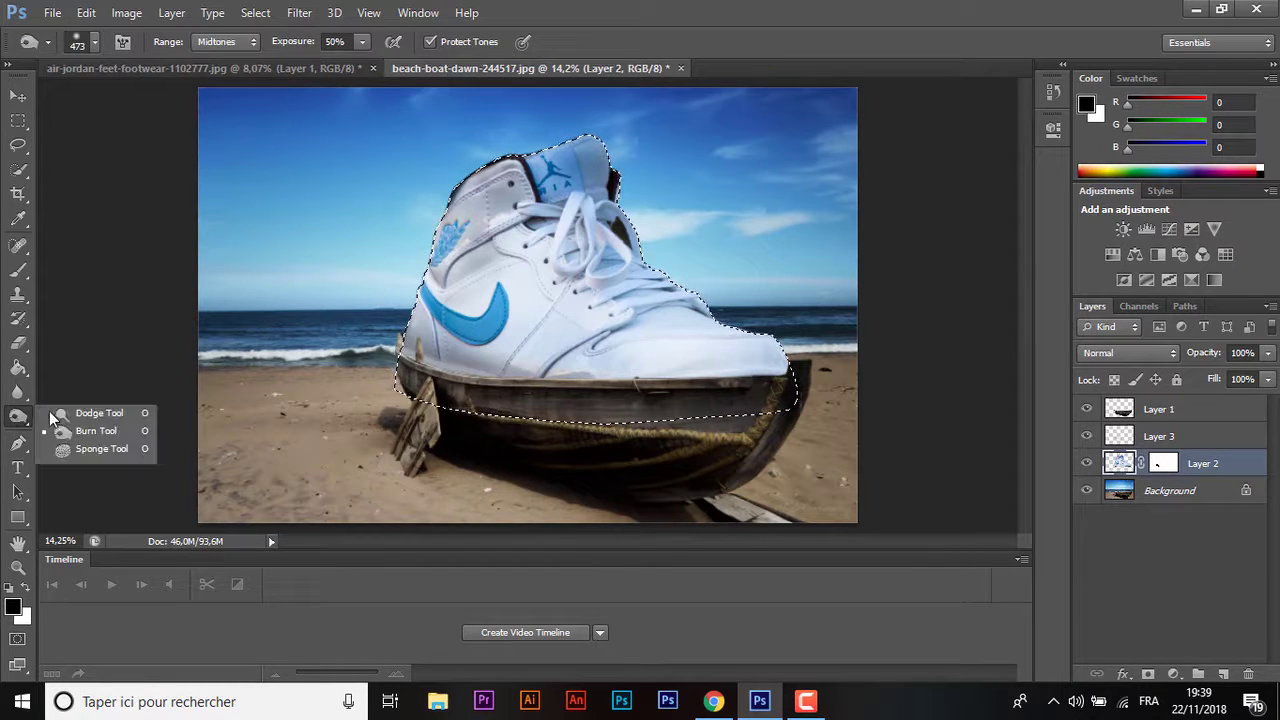
pyautogui.click(78, 414)
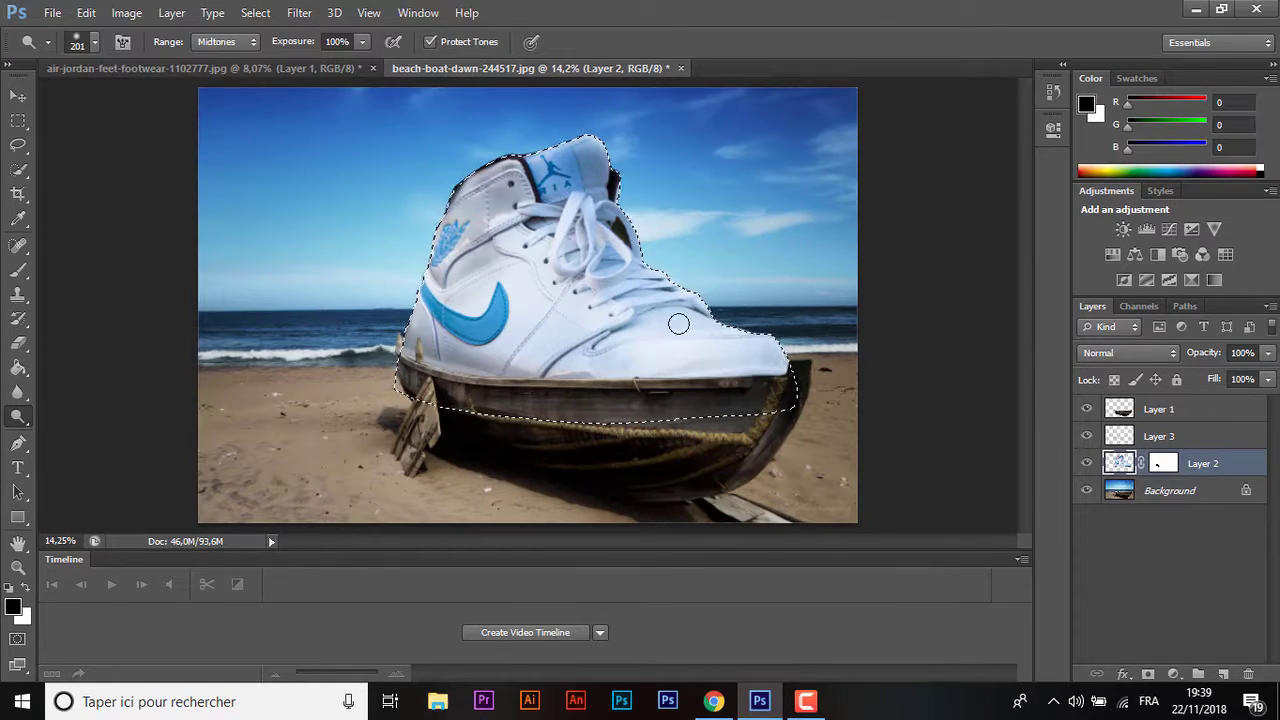
pyautogui.moveTo(678, 324); pyautogui.dragTo(754, 331)
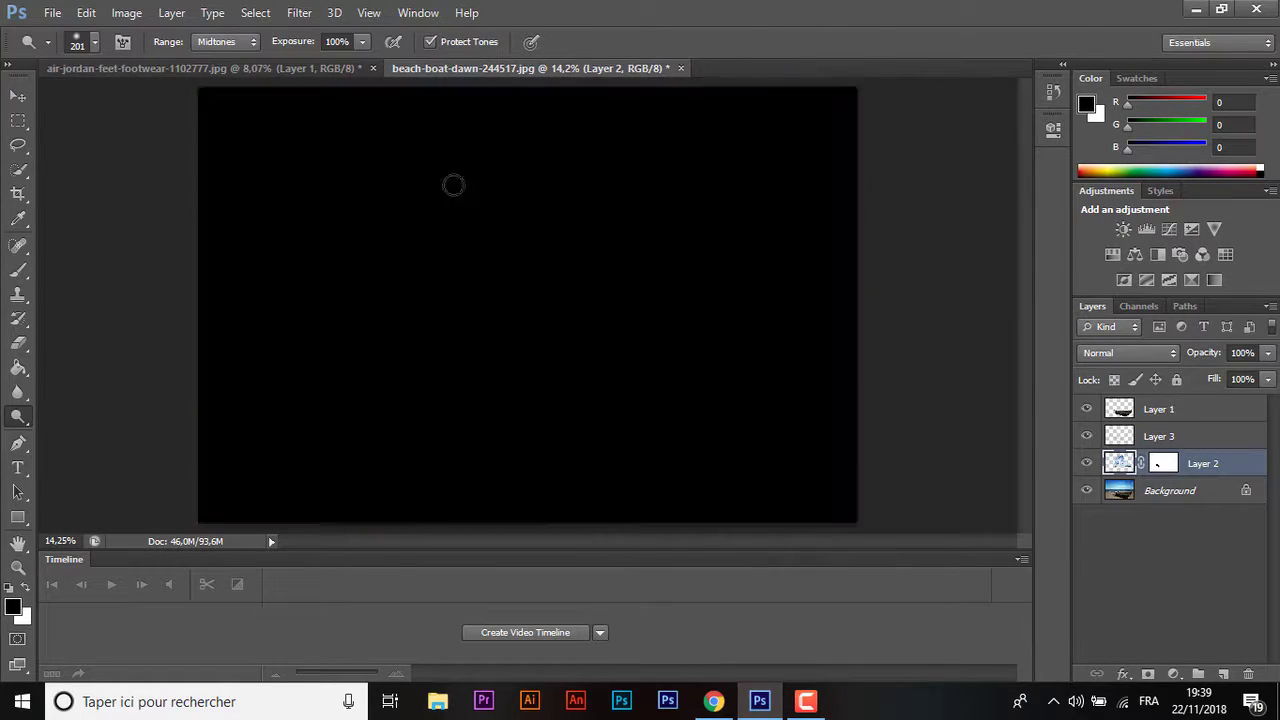
pyautogui.rightClick(22, 418)
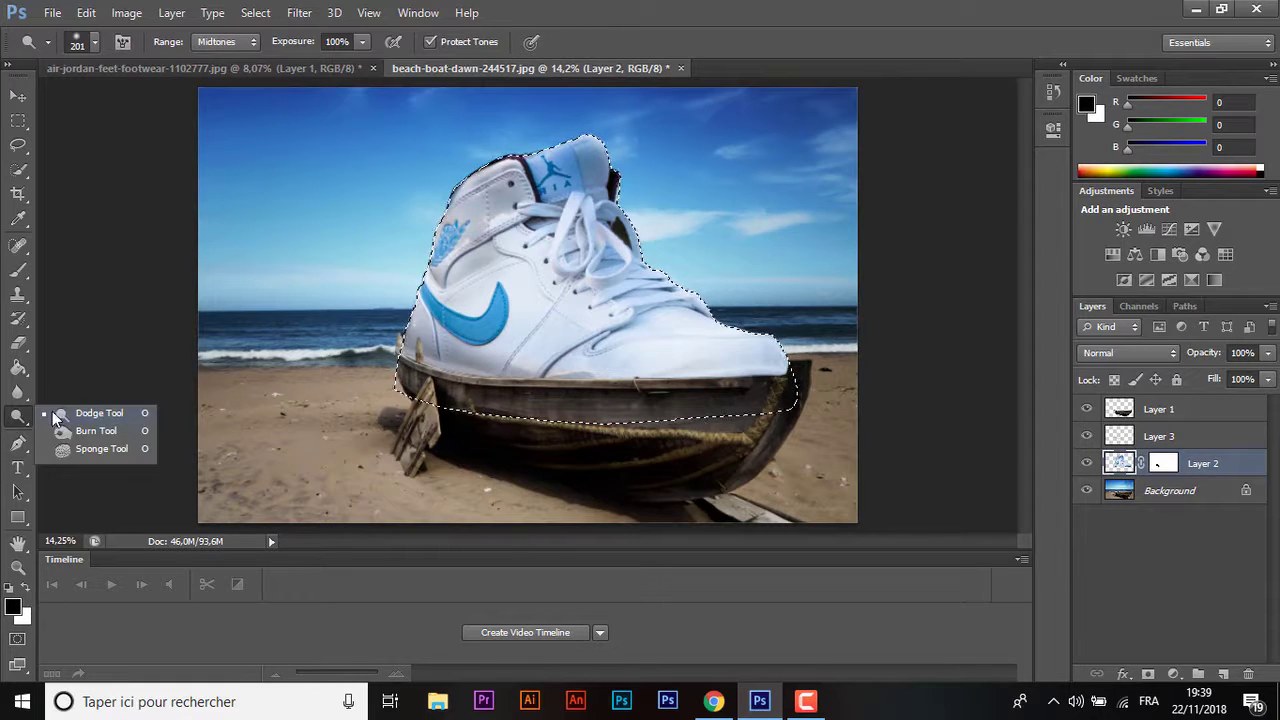
pyautogui.click(64, 430)
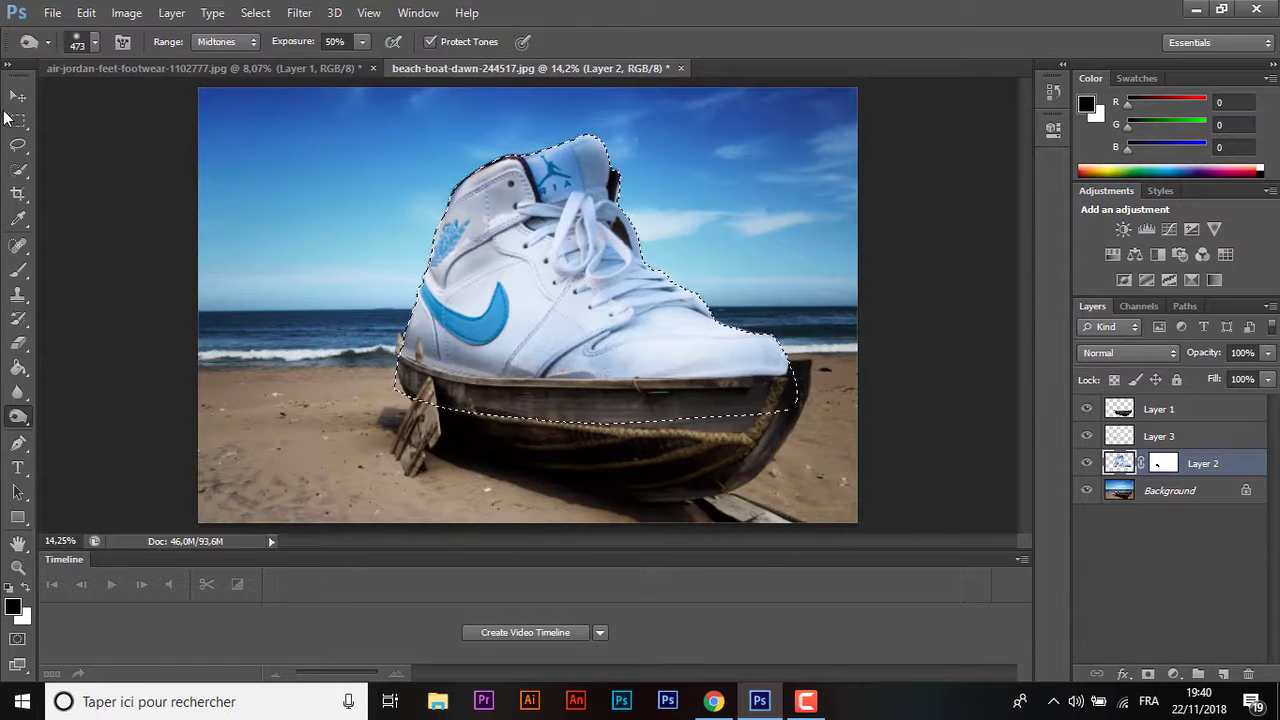
pyautogui.click(18, 95)
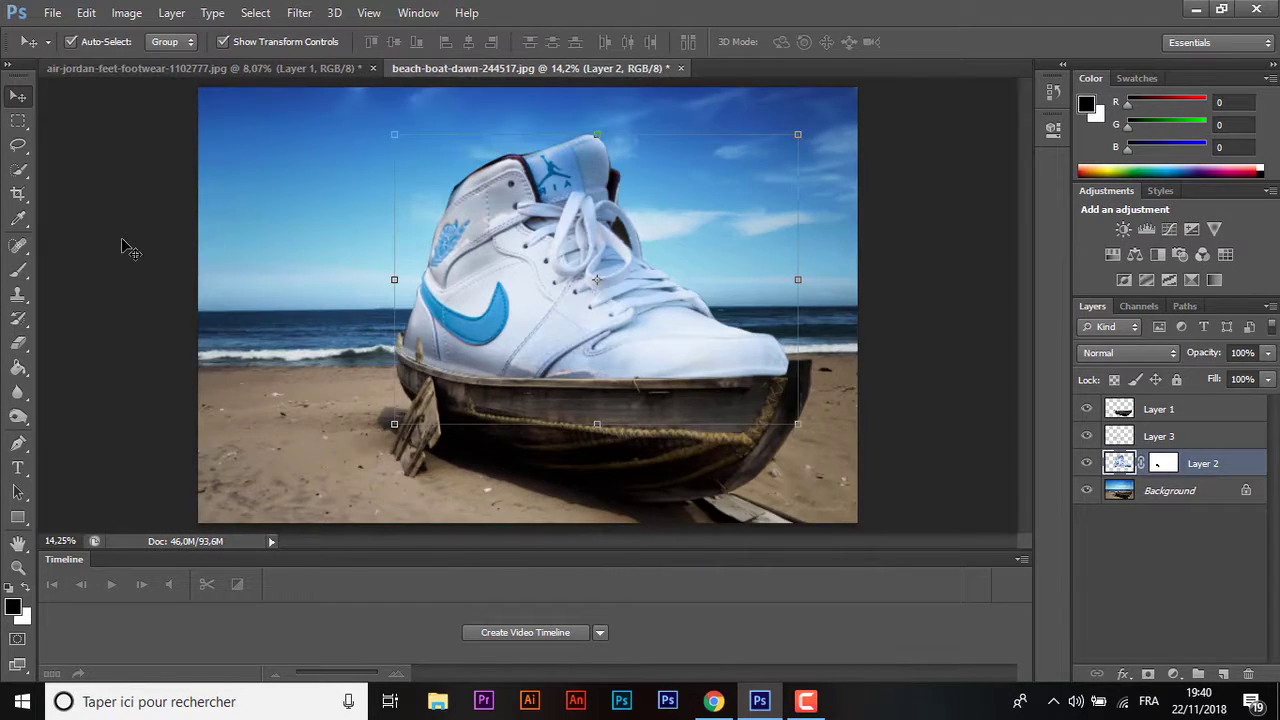
# - Add a Vibrance adjustment layer clipped to the shoe's Layer 2
pyautogui.scroll(-2, 130, 250)
pyautogui.scroll(-2, 130, 250)
pyautogui.click(825, 409)
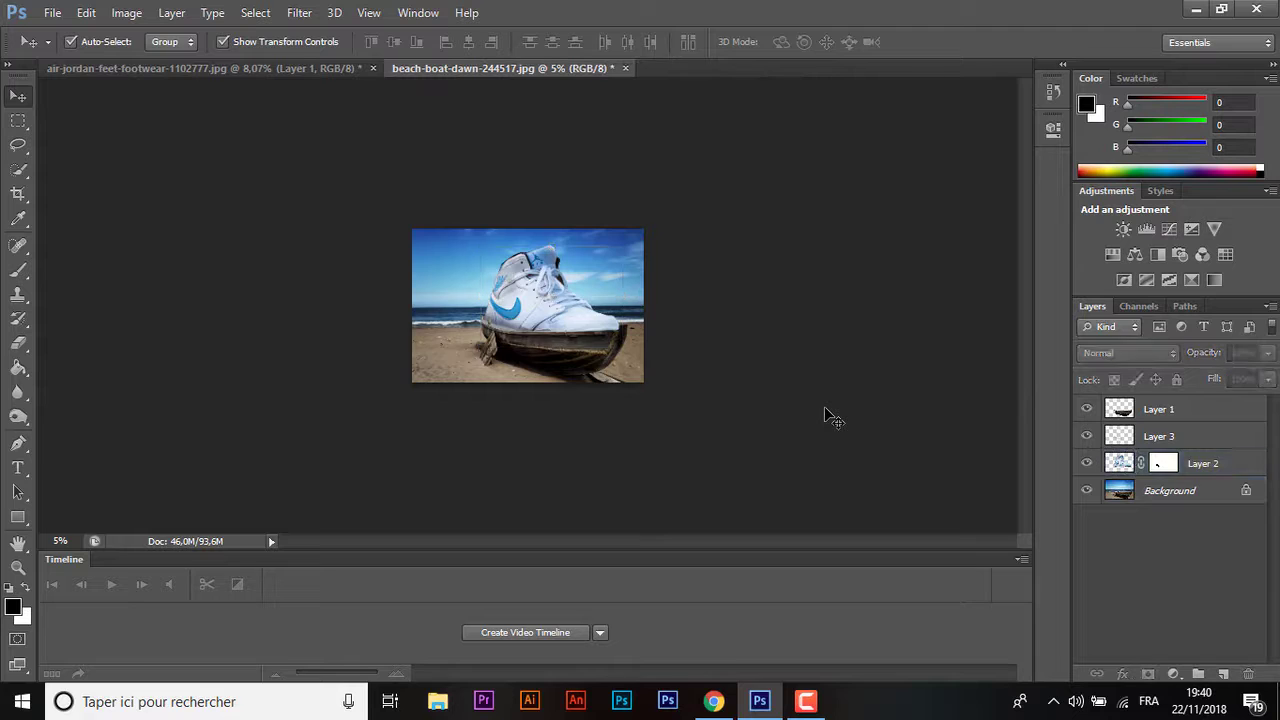
pyautogui.hotkey('ctrl', '0')
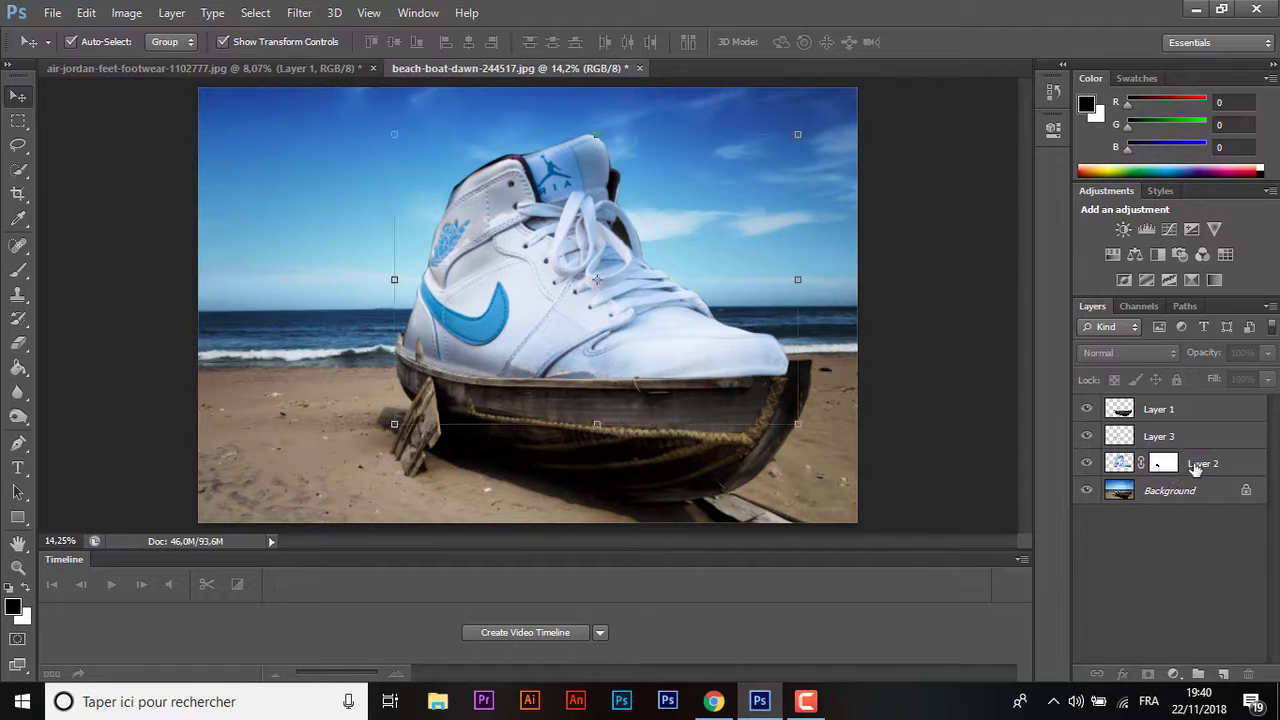
pyautogui.click(1200, 464)
pyautogui.click(1173, 673)
pyautogui.click(1141, 430)
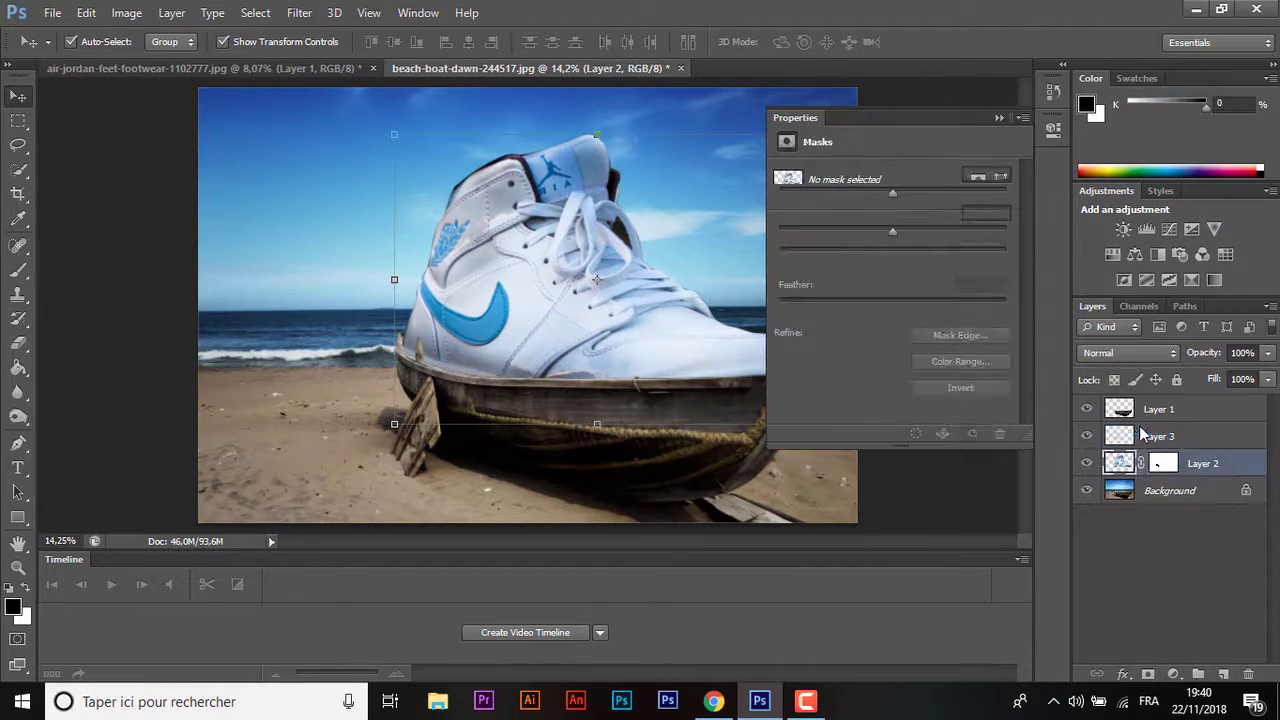
pyautogui.keyDown('alt'); pyautogui.click(1131, 475); pyautogui.keyUp('alt')
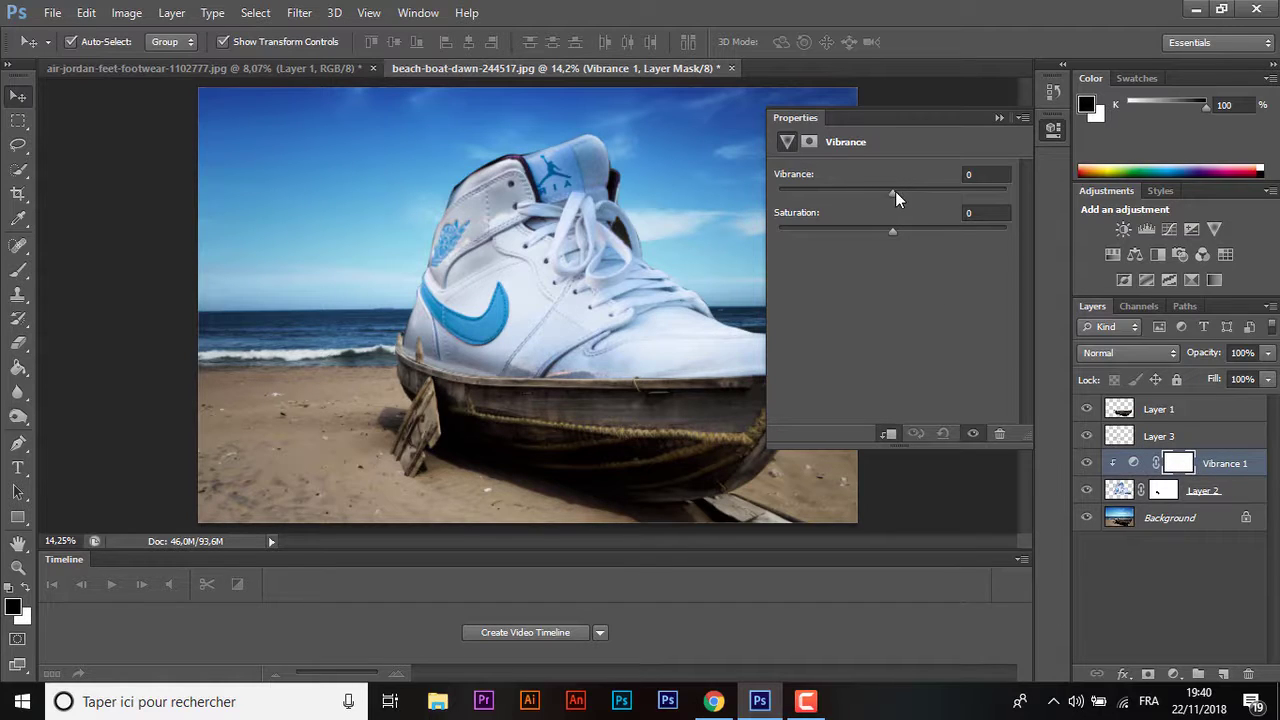
# - Set the Vibrance adjustment to Vibrance +40 and Saturation -55
pyautogui.moveTo(861, 193); pyautogui.dragTo(840, 194)
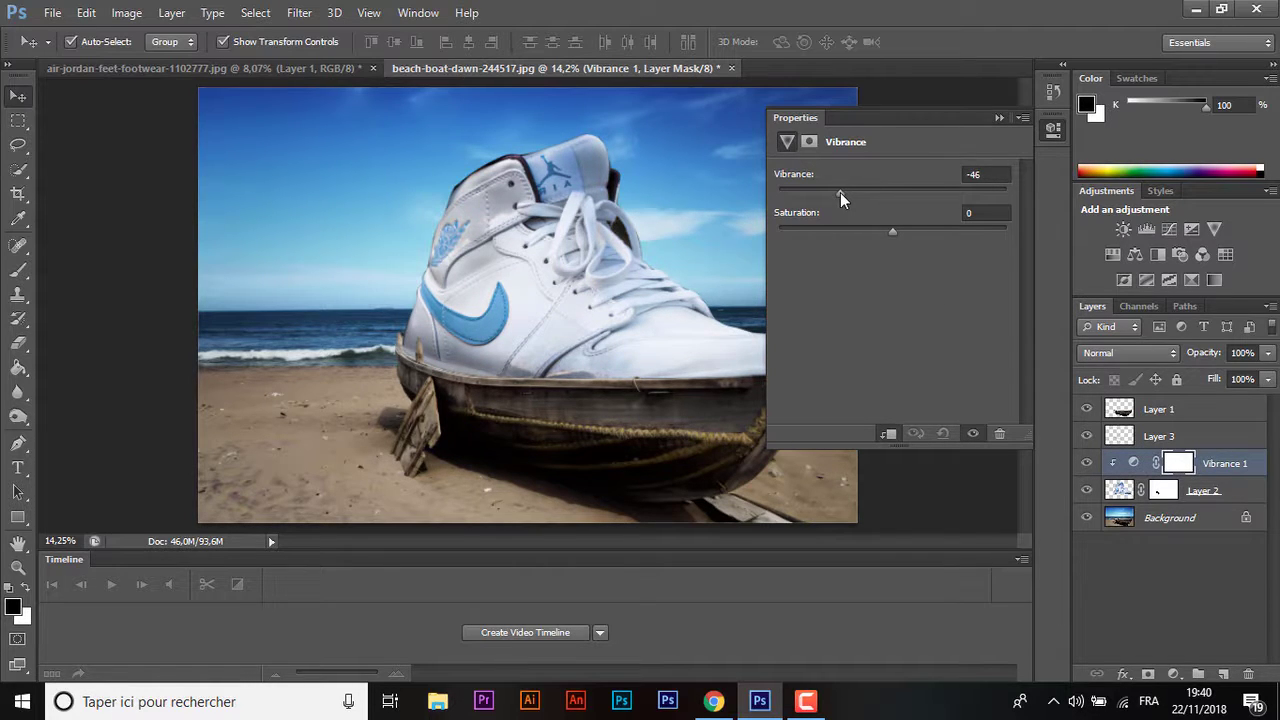
pyautogui.hotkey('ctrl', '-')
pyautogui.hotkey('ctrl', '-')
pyautogui.hotkey('ctrl', '-')
pyautogui.hotkey('ctrl', '-')
pyautogui.hotkey('ctrl', '-')
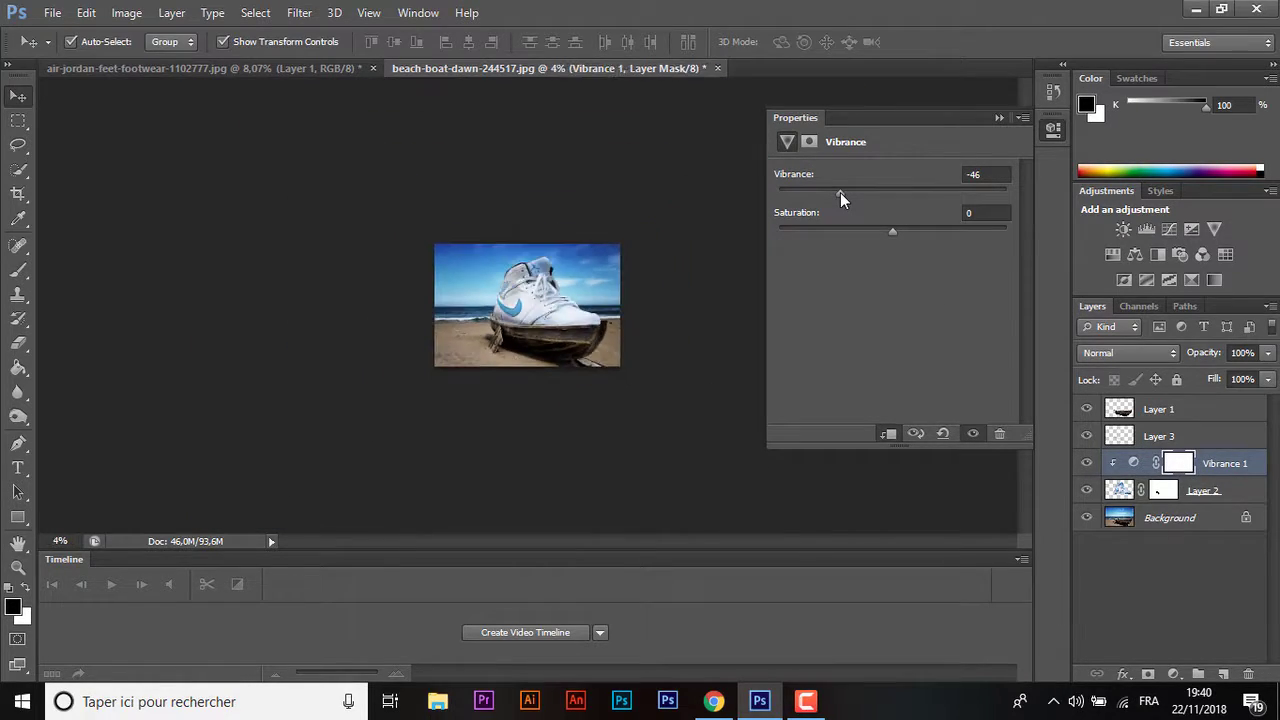
pyautogui.moveTo(917, 192); pyautogui.dragTo(931, 188)
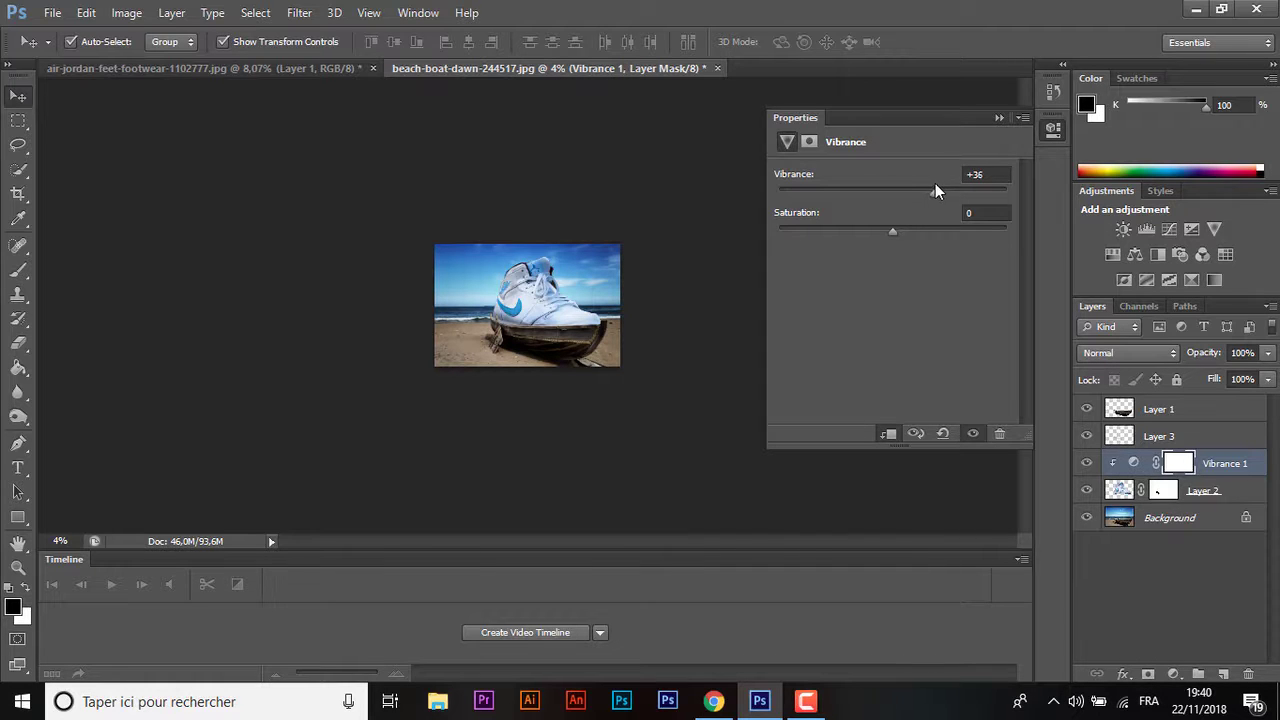
pyautogui.moveTo(899, 231); pyautogui.dragTo(857, 232)
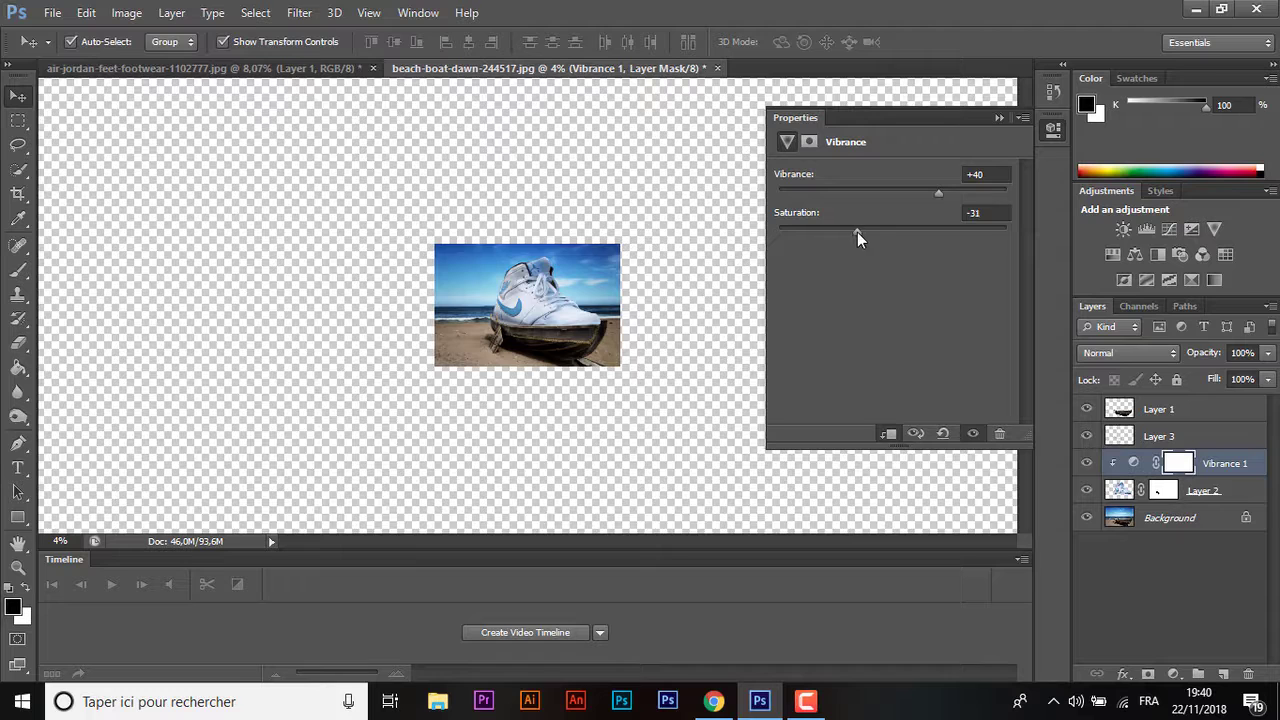
pyautogui.hotkey('ctrl', '+')
pyautogui.hotkey('ctrl', '+')
pyautogui.hotkey('ctrl', '+')
pyautogui.hotkey('ctrl', '+')
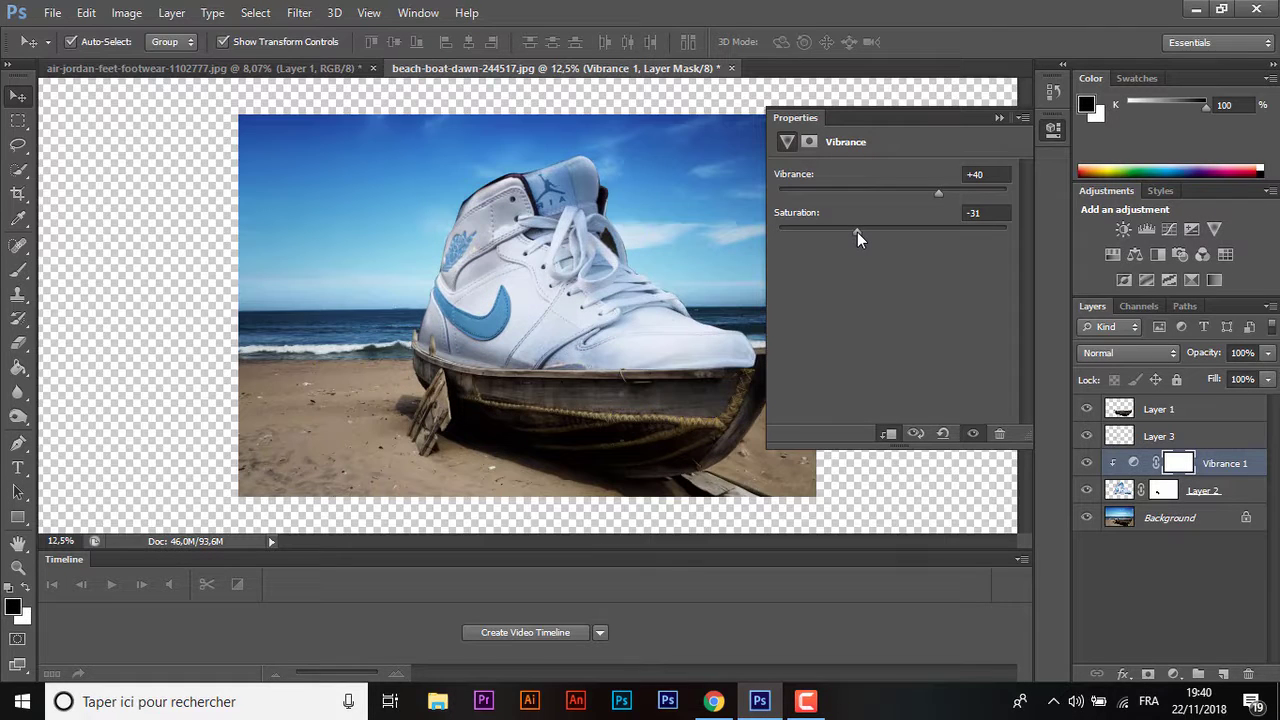
pyautogui.moveTo(857, 232); pyautogui.dragTo(832, 233)
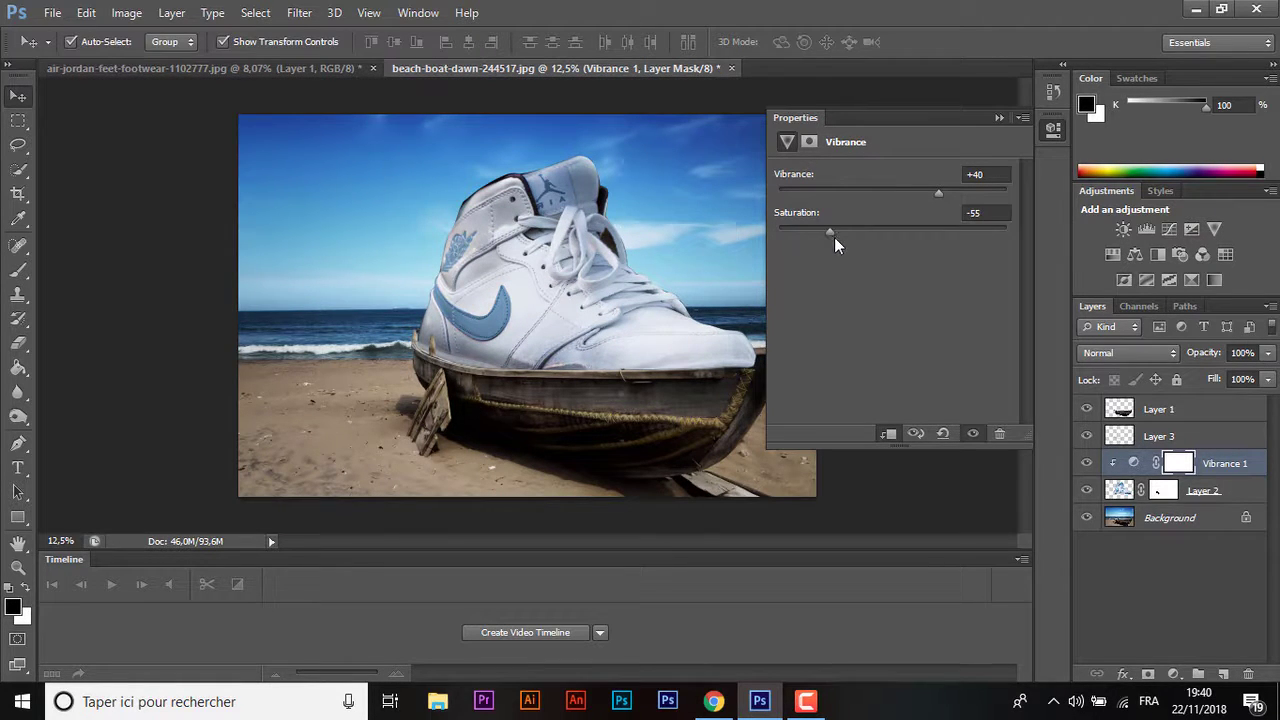
# - Add a clipped Brightness/Contrast adjustment with Brightness -40 and Contrast 30
pyautogui.click(1174, 671)
pyautogui.click(1187, 339)
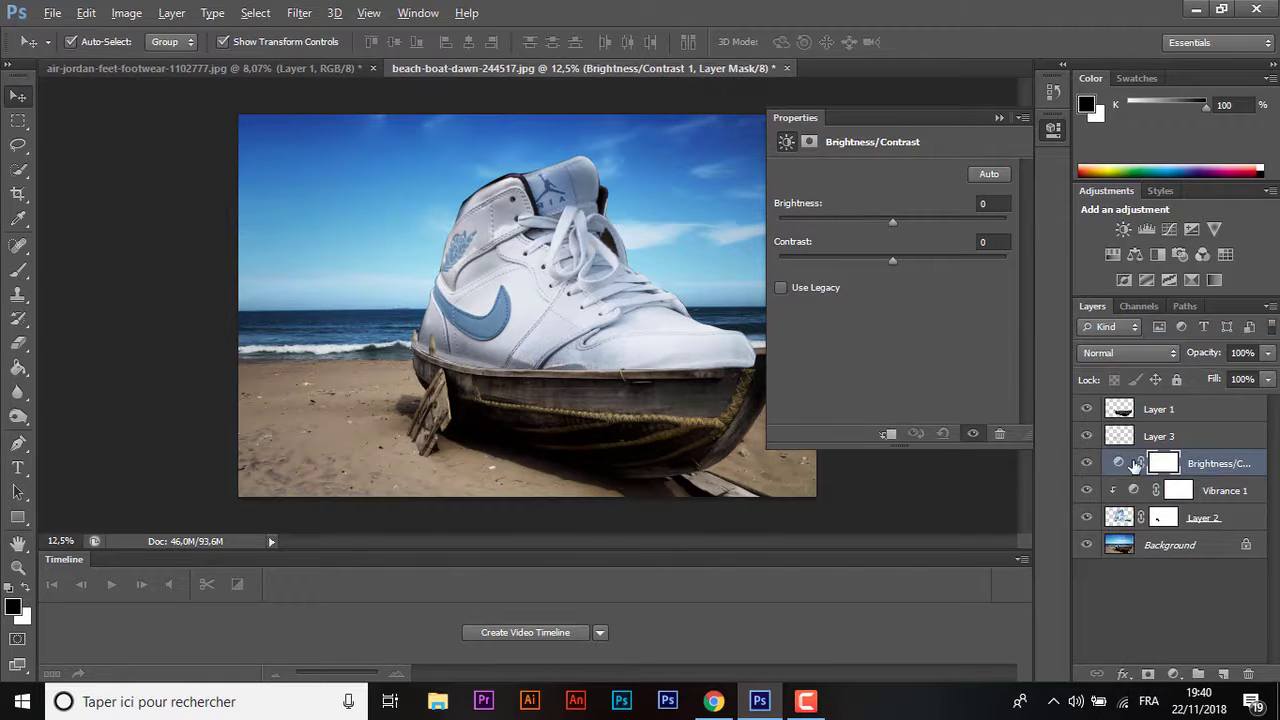
pyautogui.keyDown('alt'); pyautogui.click(1120, 468); pyautogui.keyUp('alt')
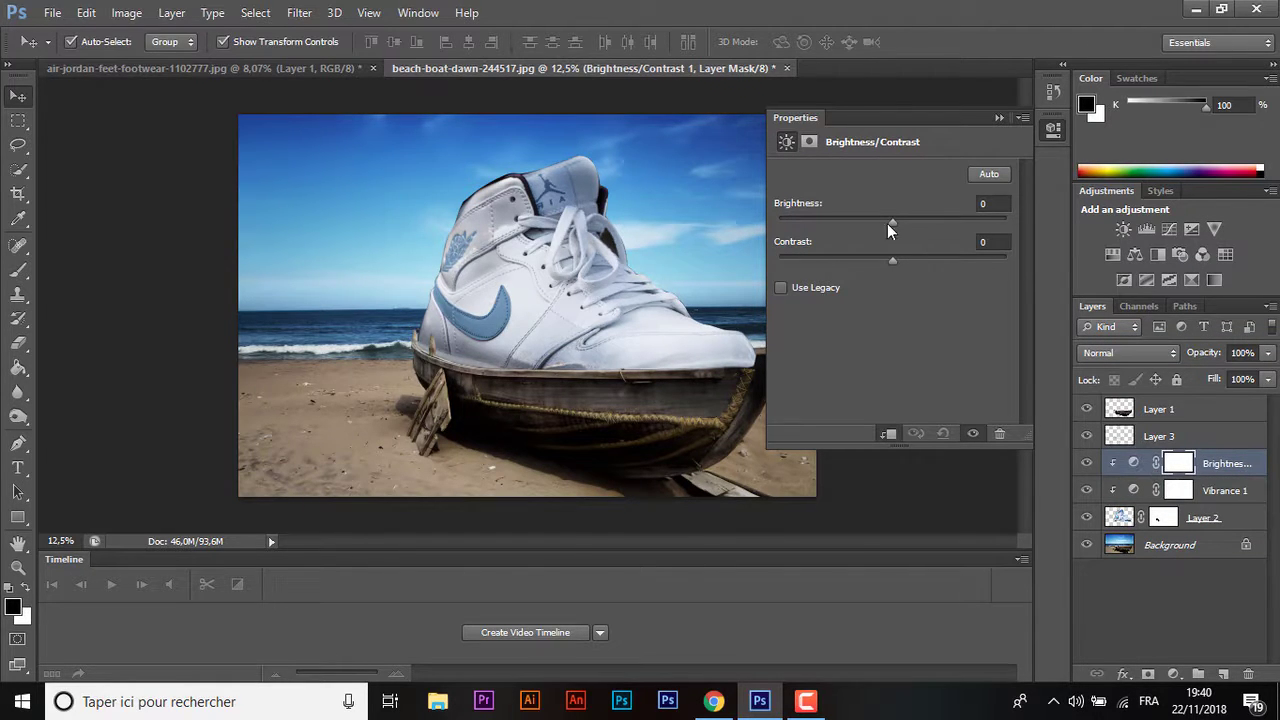
pyautogui.moveTo(892, 221); pyautogui.dragTo(856, 221)
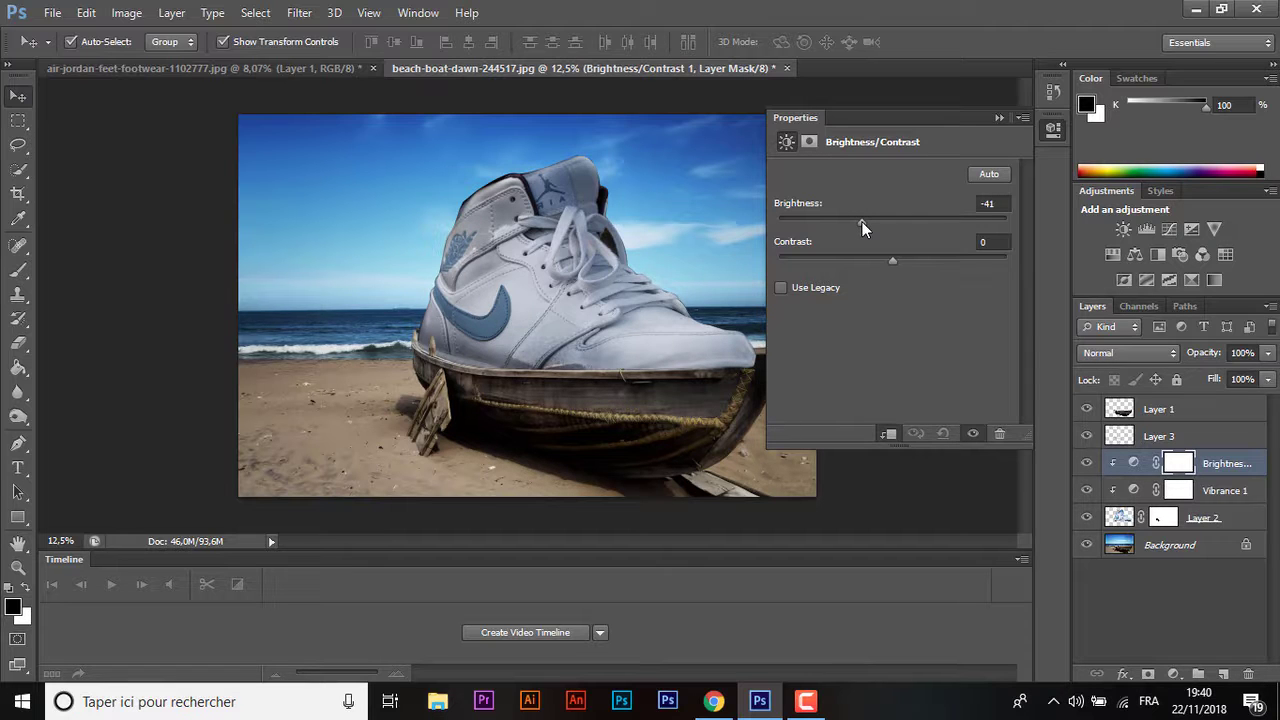
pyautogui.moveTo(862, 222); pyautogui.dragTo(862, 221)
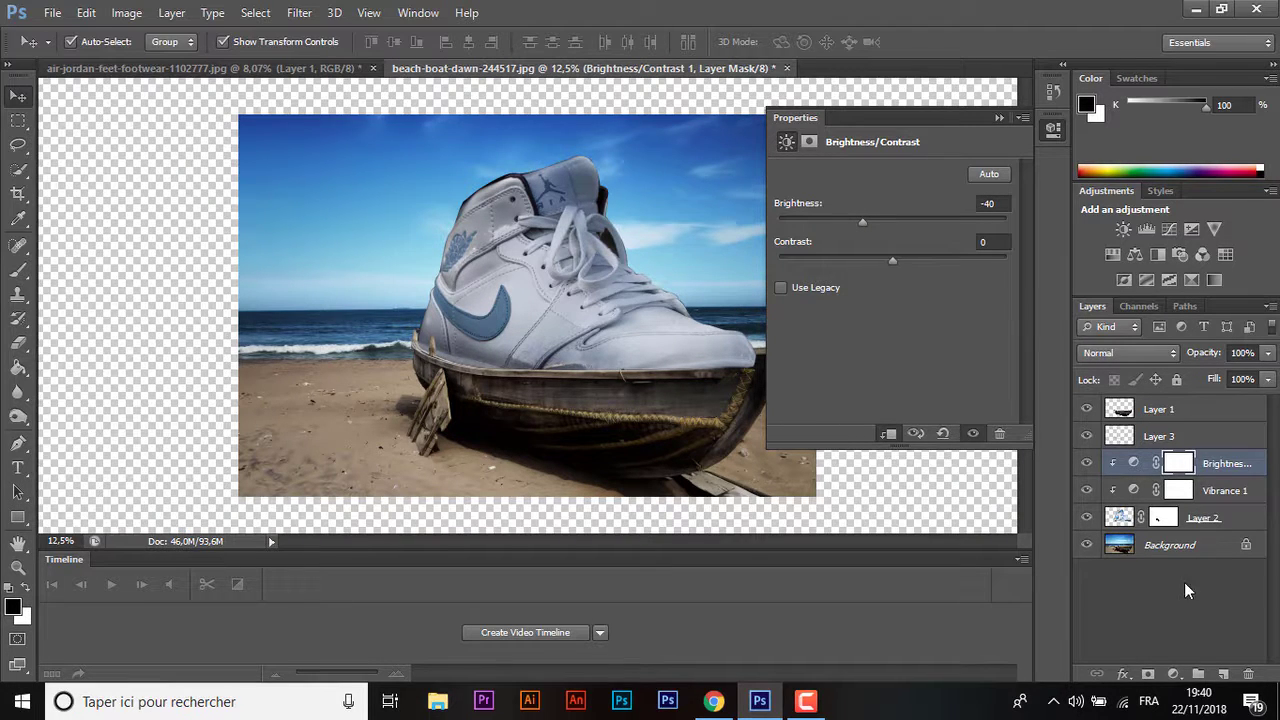
pyautogui.moveTo(896, 257); pyautogui.dragTo(929, 258)
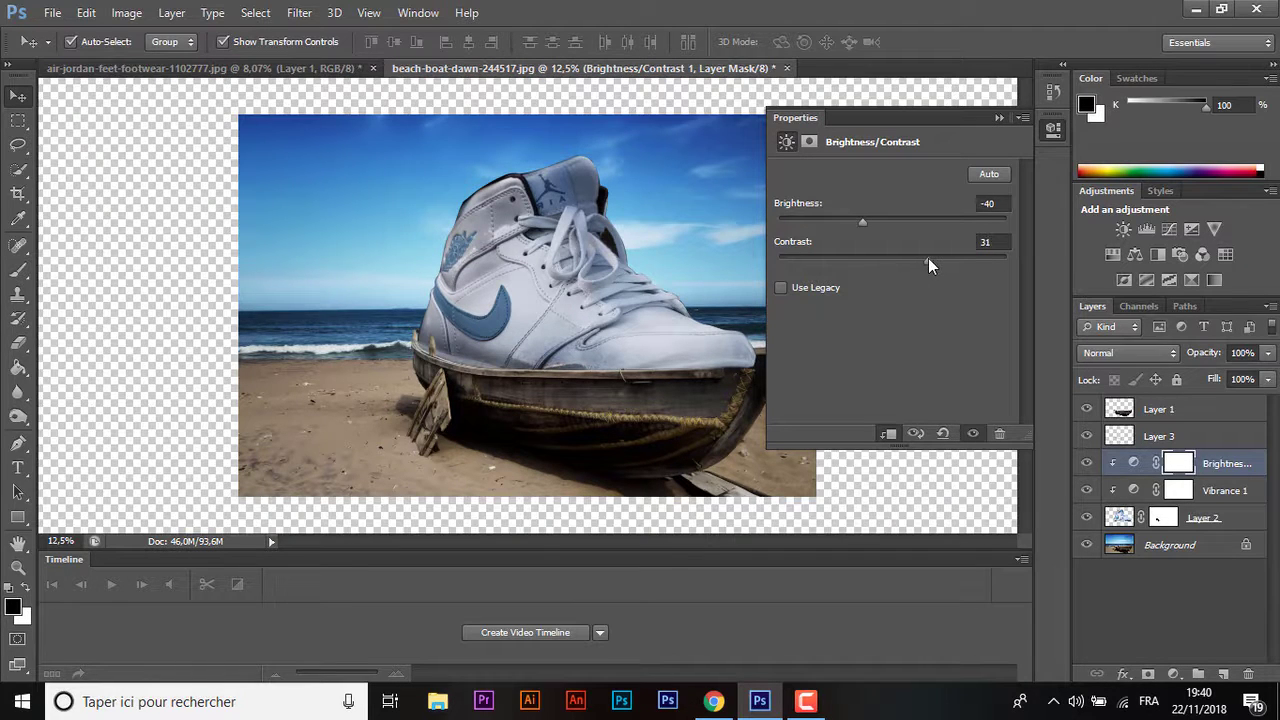
pyautogui.click(1003, 241)
# - Add a Curves adjustment and pull its midpoint down to darken the shoe
pyautogui.click(1174, 673)
pyautogui.click(1165, 375)
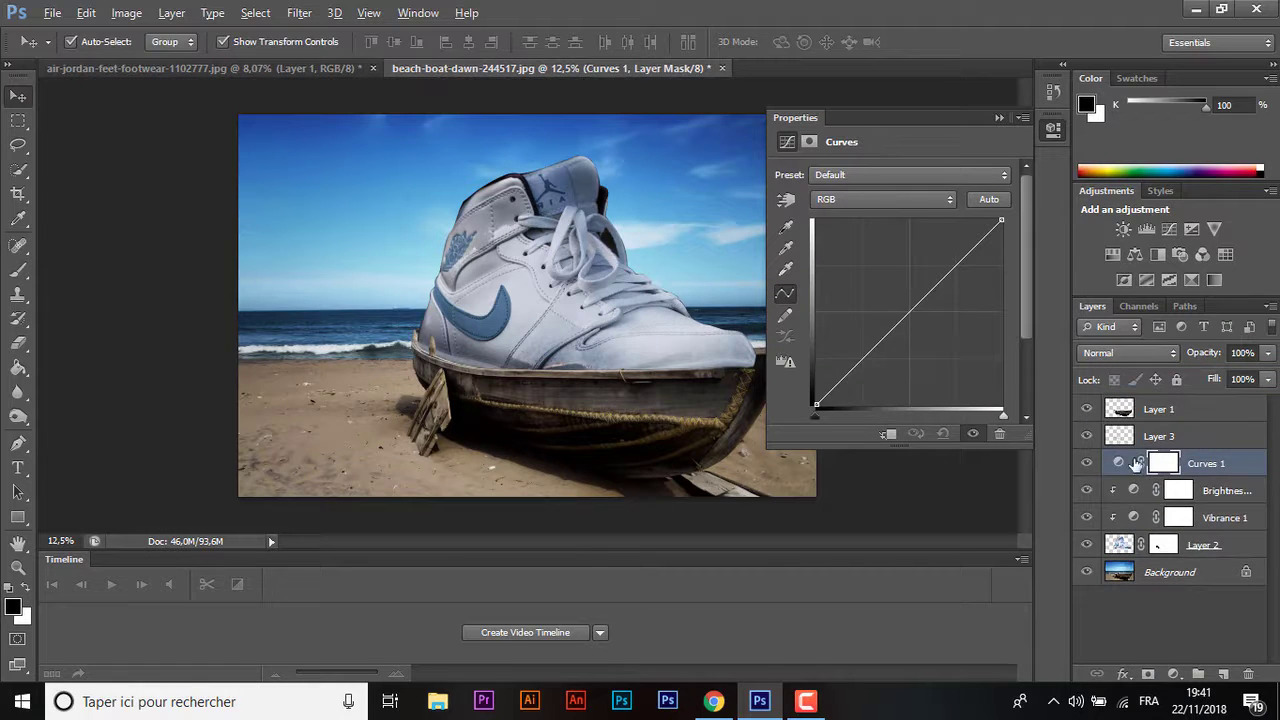
pyautogui.moveTo(906, 312); pyautogui.dragTo(913, 317)
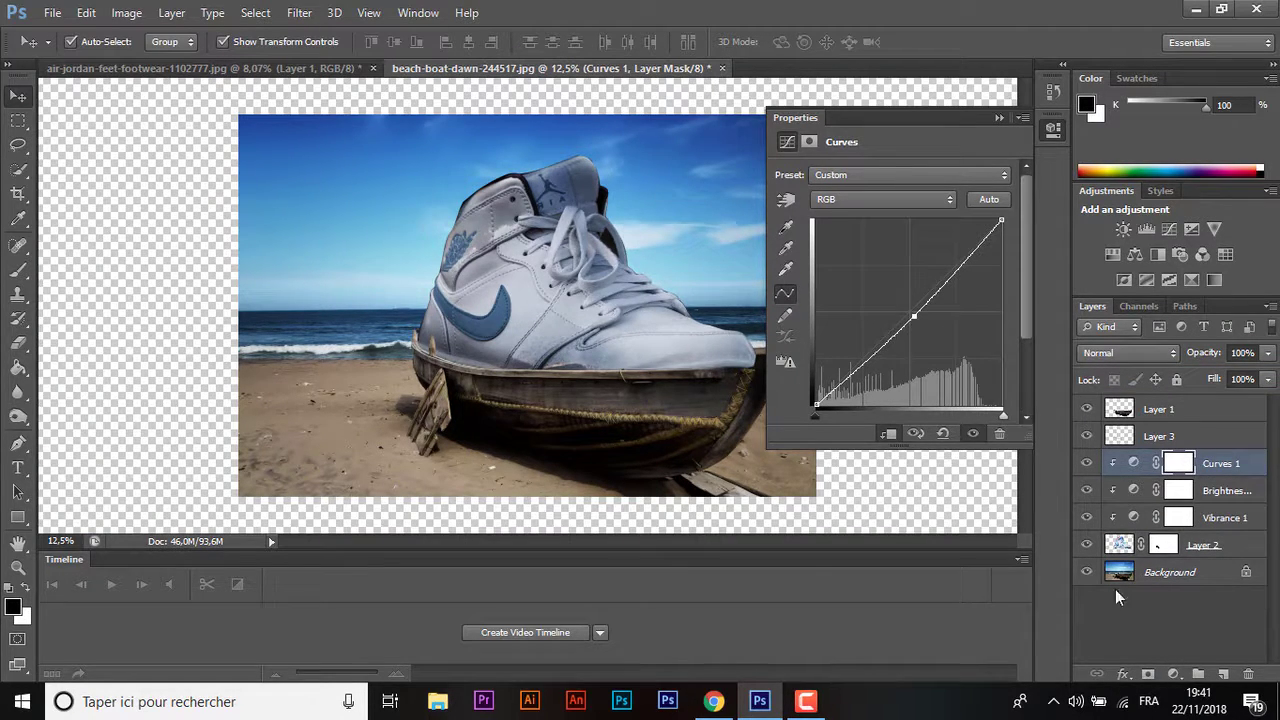
pyautogui.click(1174, 673)
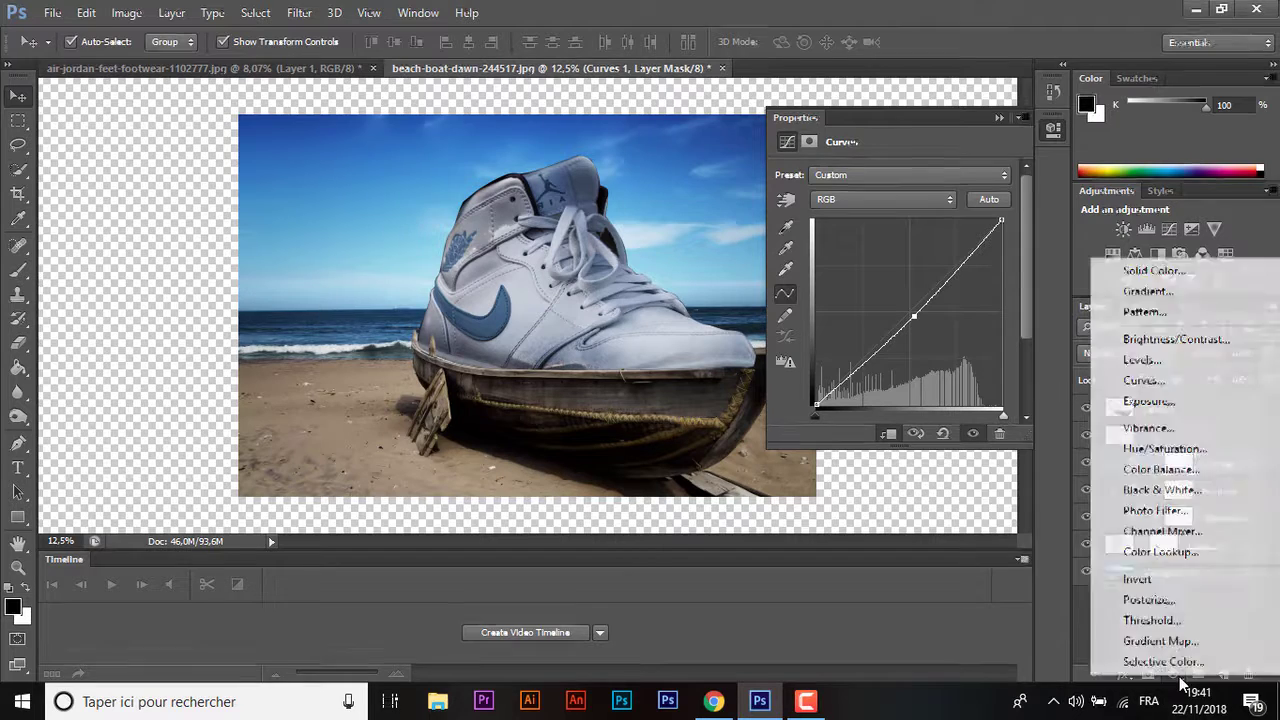
# - Add a Color Balance adjustment clipped to the shoe, shifting midtones toward blue at 55% opacity
pyautogui.click(1205, 471)
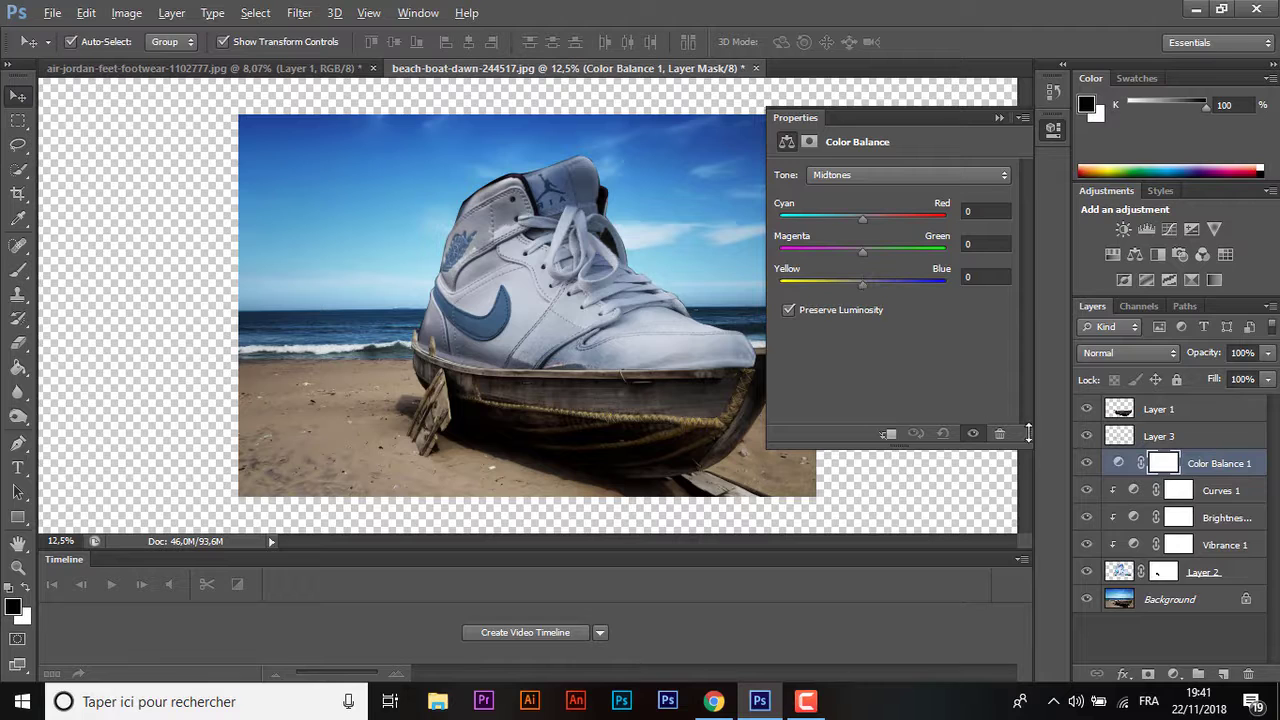
pyautogui.keyDown('alt'); pyautogui.click(1122, 476); pyautogui.keyUp('alt')
pyautogui.moveTo(863, 283); pyautogui.dragTo(880, 287)
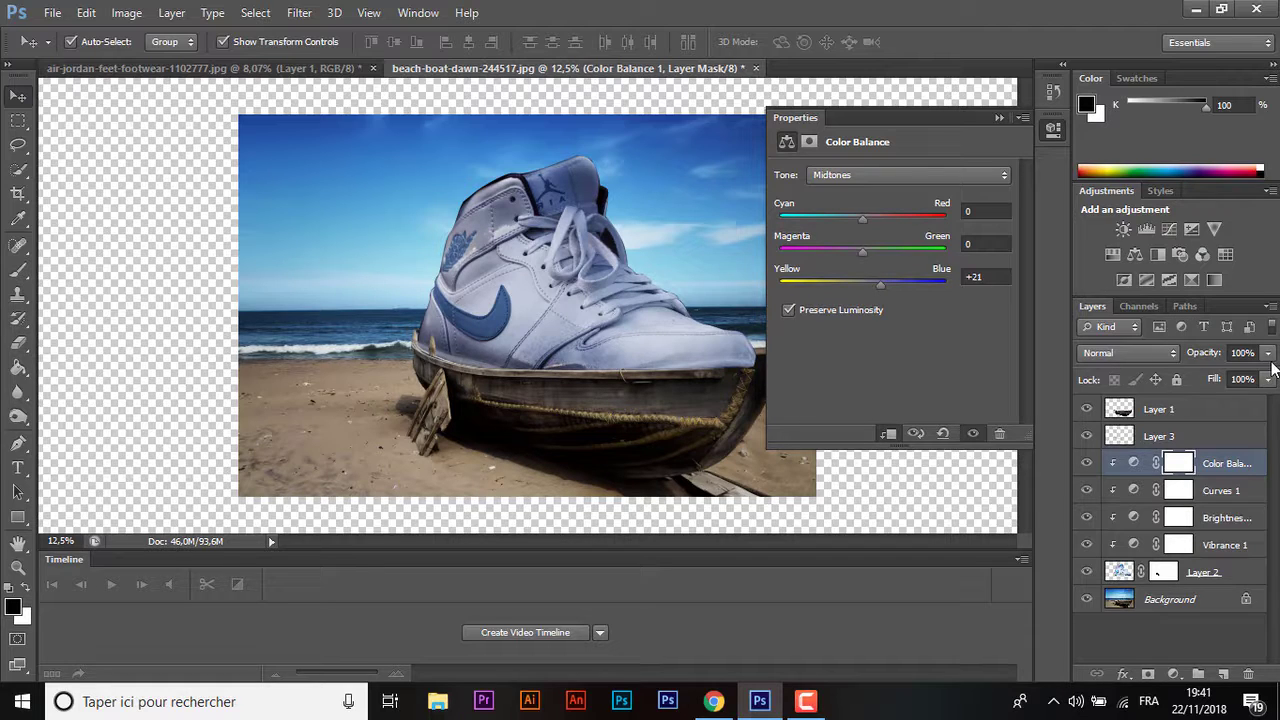
pyautogui.moveTo(1273, 367); pyautogui.dragTo(1225, 379)
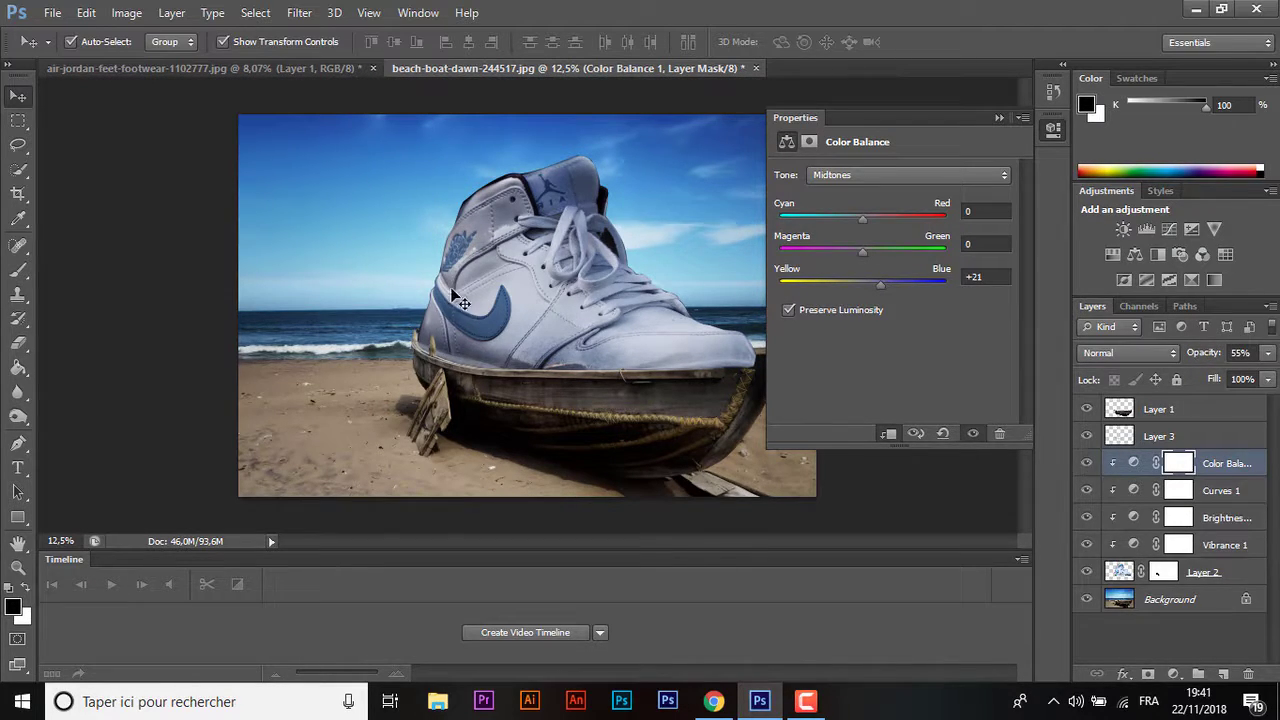
# - Set the eraser brush to 277 px with 100% hardness and select Layer 2
pyautogui.click(17, 342)
pyautogui.hotkey('ctrl', '+')
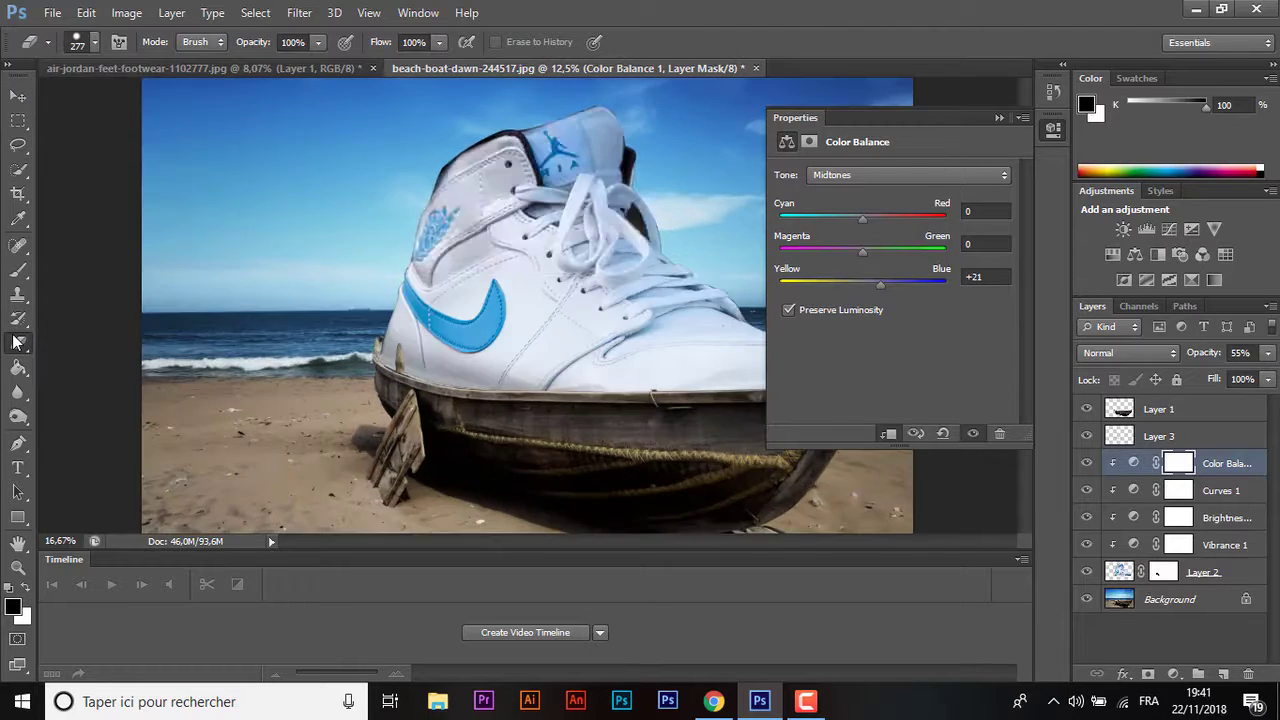
pyautogui.click(998, 118)
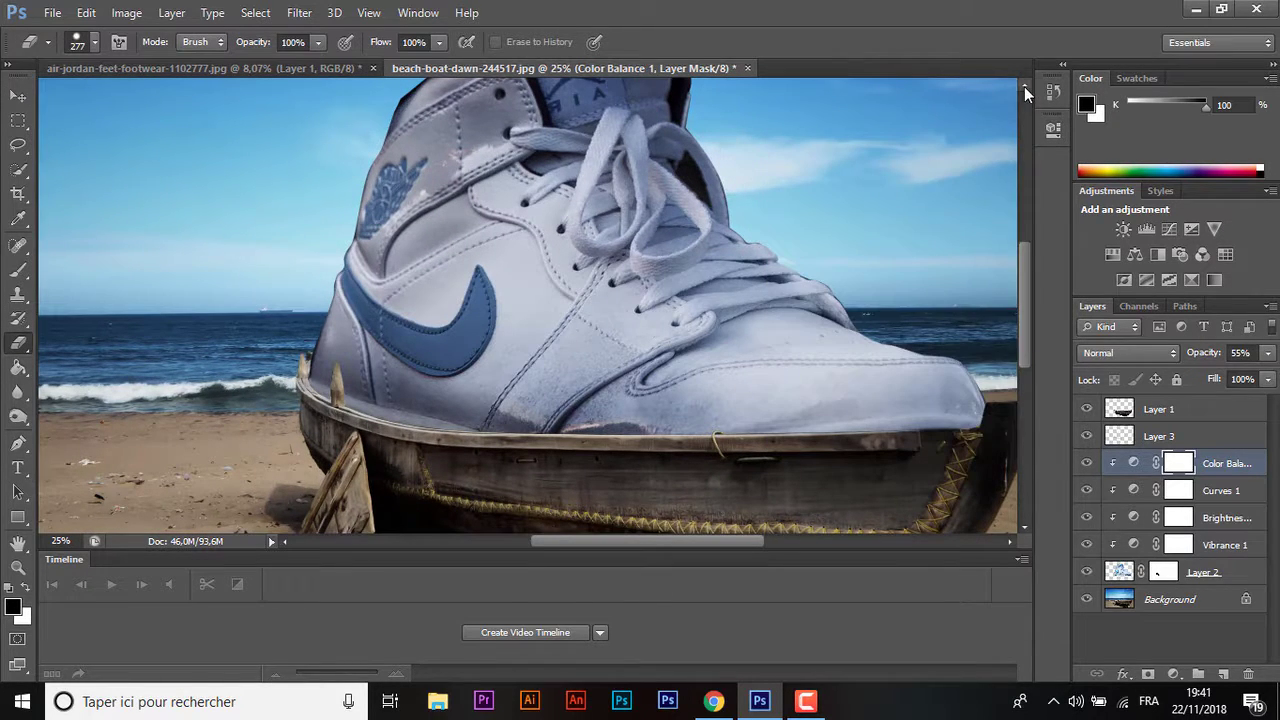
pyautogui.click(1024, 86)
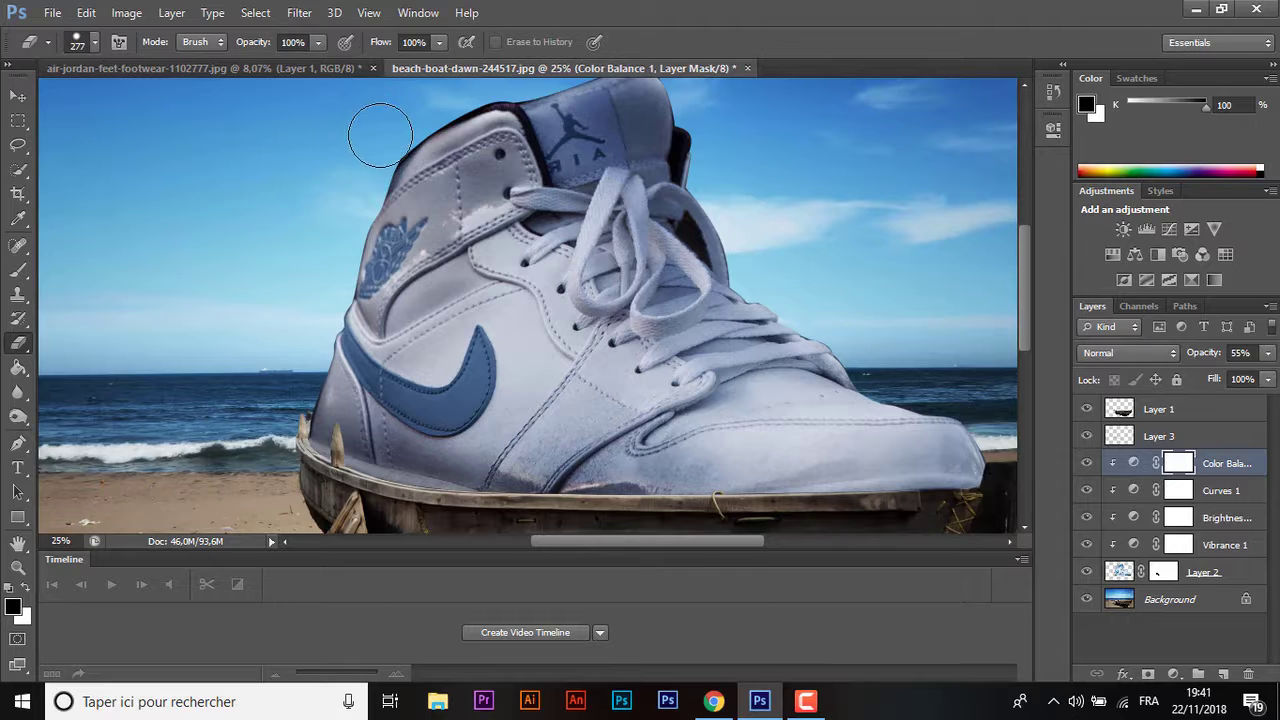
pyautogui.click(94, 42)
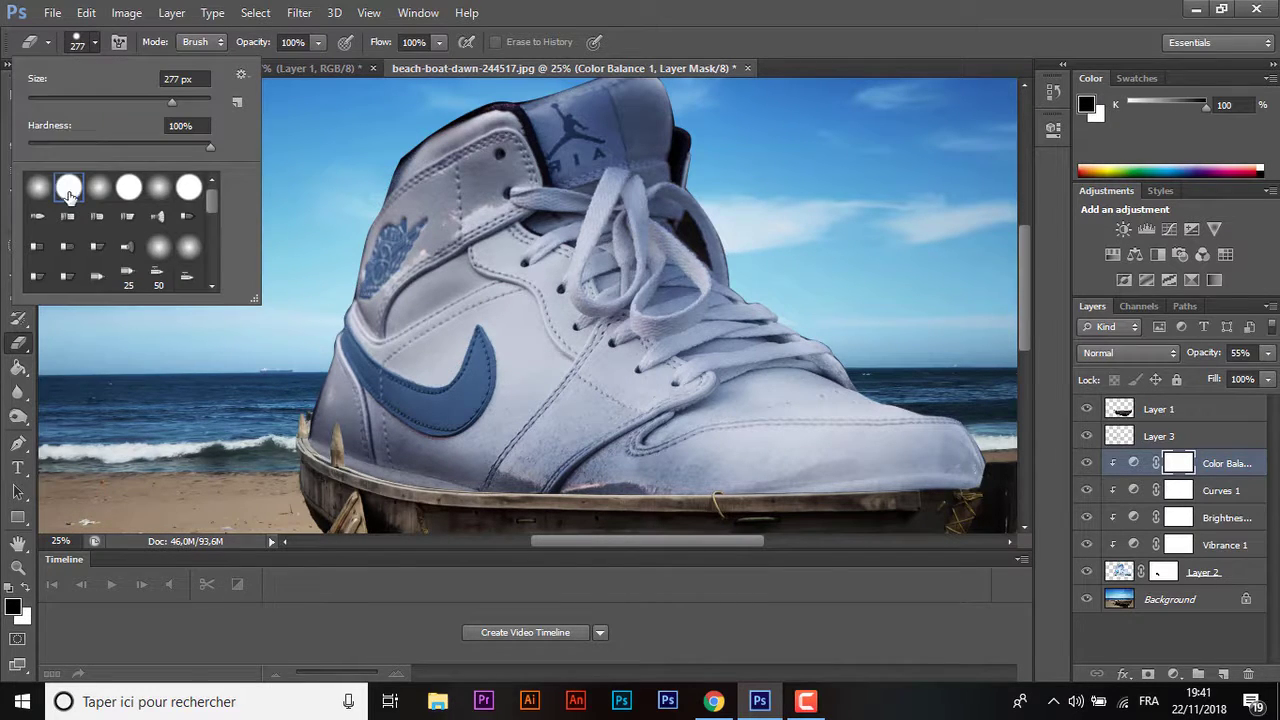
pyautogui.click(371, 129)
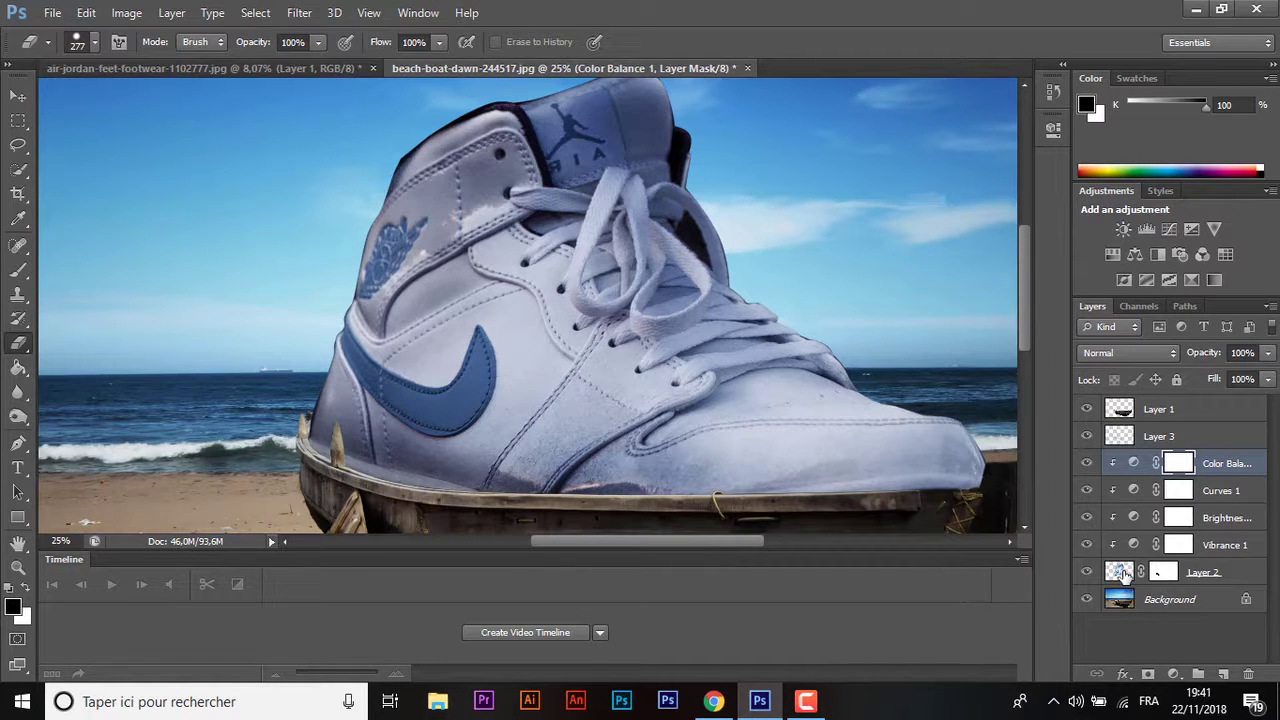
pyautogui.click(1121, 572)
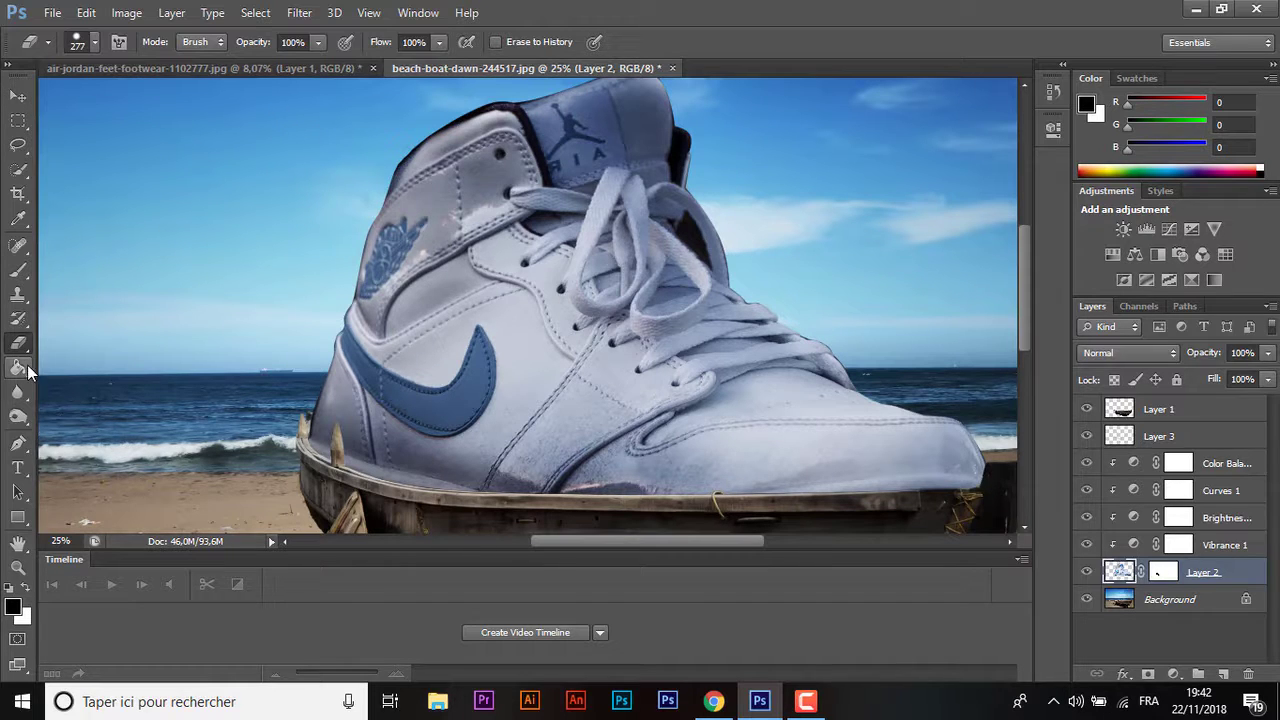
# - Brighten the shoe by raising a midpoint on Curves 1's RGB curve
pyautogui.click(20, 416)
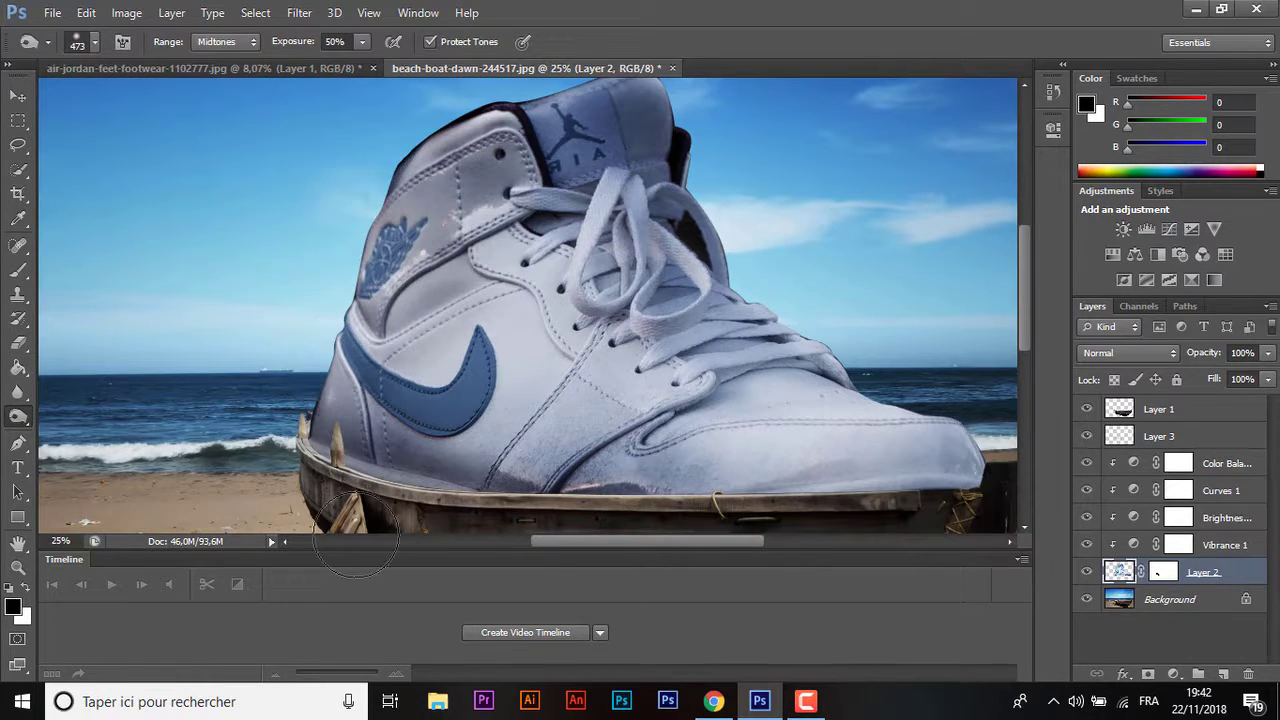
pyautogui.scroll(-2, 226, 418)
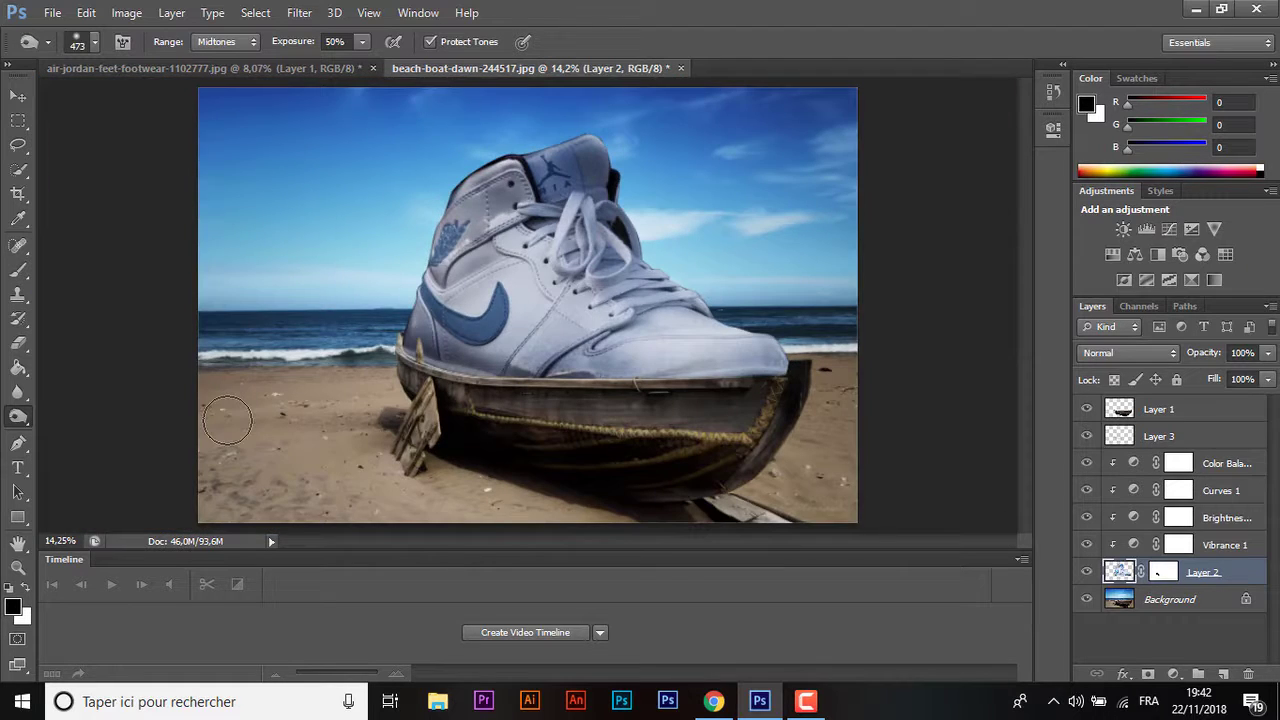
pyautogui.scroll(-1, 228, 425)
pyautogui.scroll(-4, 228, 425)
pyautogui.scroll(5, 228, 425)
pyautogui.click(14, 98)
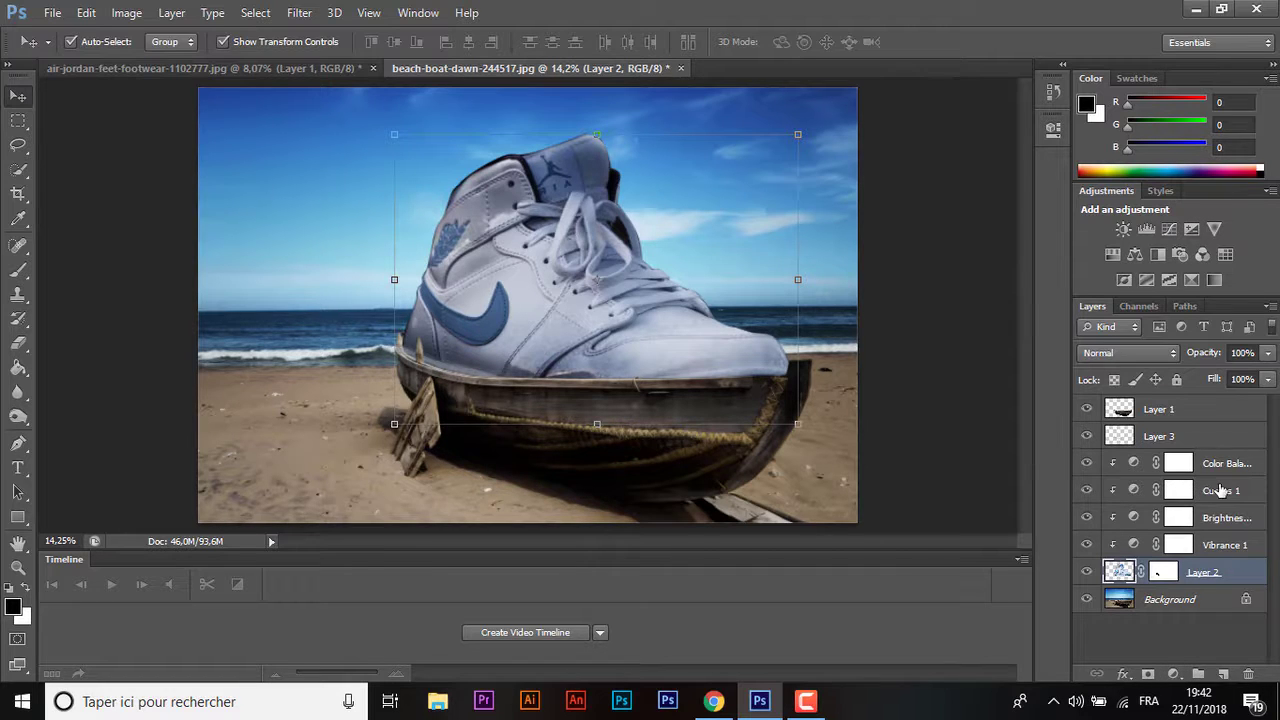
pyautogui.click(1188, 492)
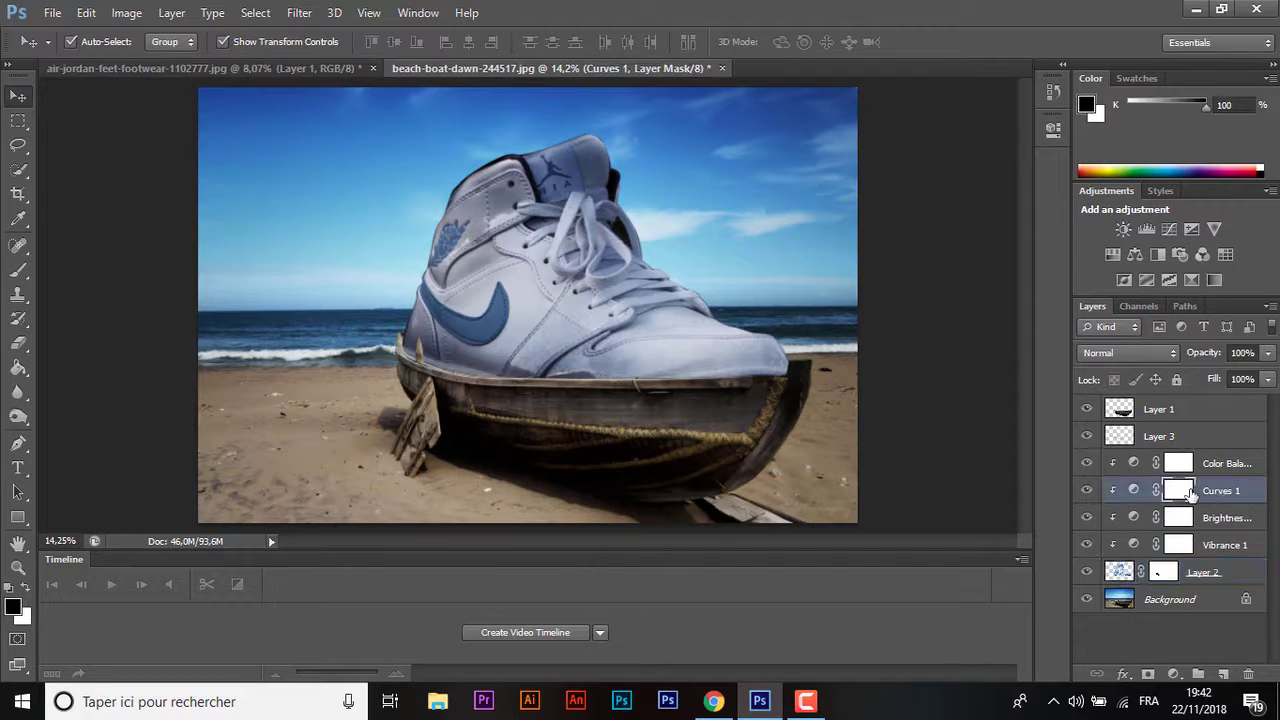
pyautogui.click(1135, 490)
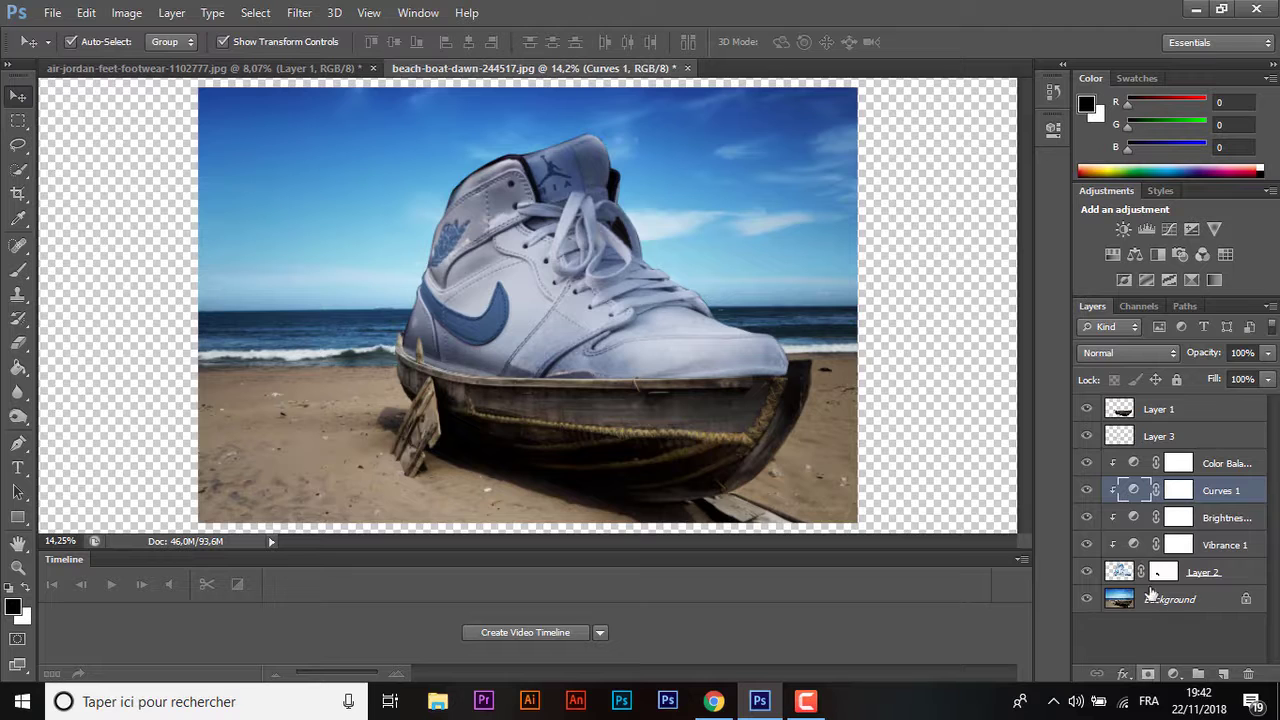
pyautogui.doubleClick(1135, 490)
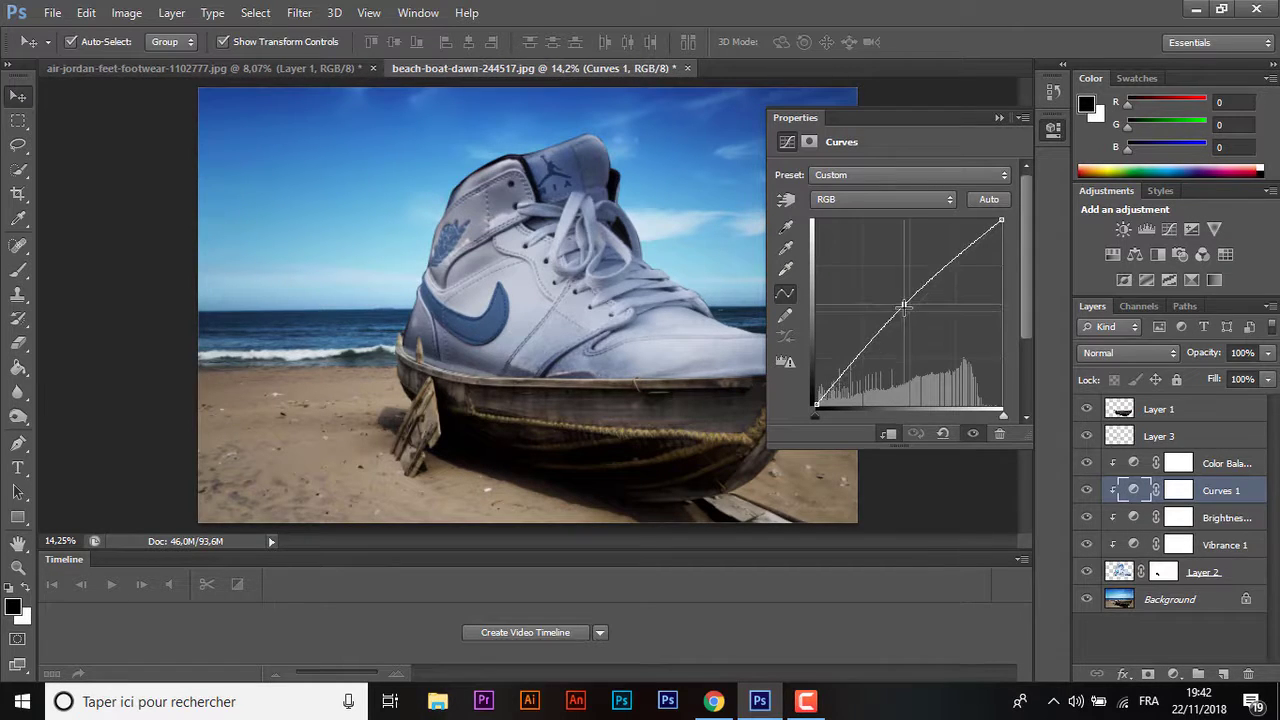
pyautogui.moveTo(918, 318); pyautogui.dragTo(901, 318)
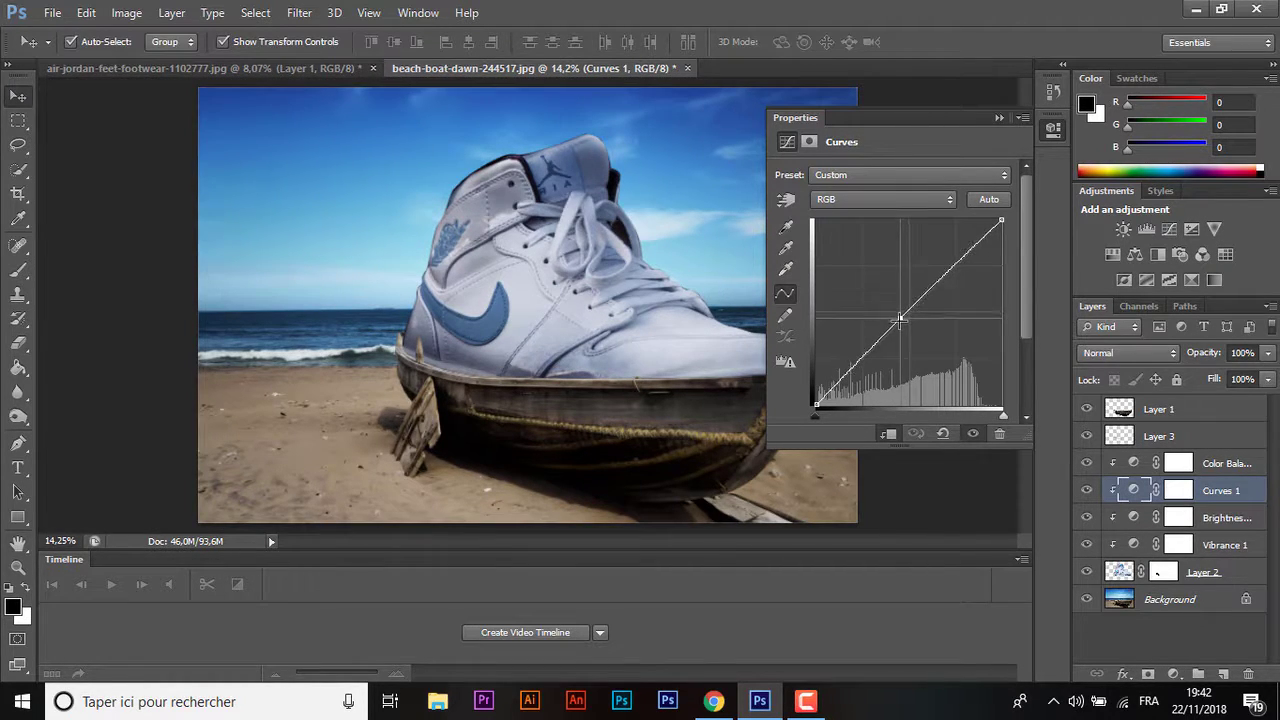
pyautogui.hotkey('ctrl', '-')
pyautogui.hotkey('ctrl', '-')
pyautogui.hotkey('ctrl', '-')
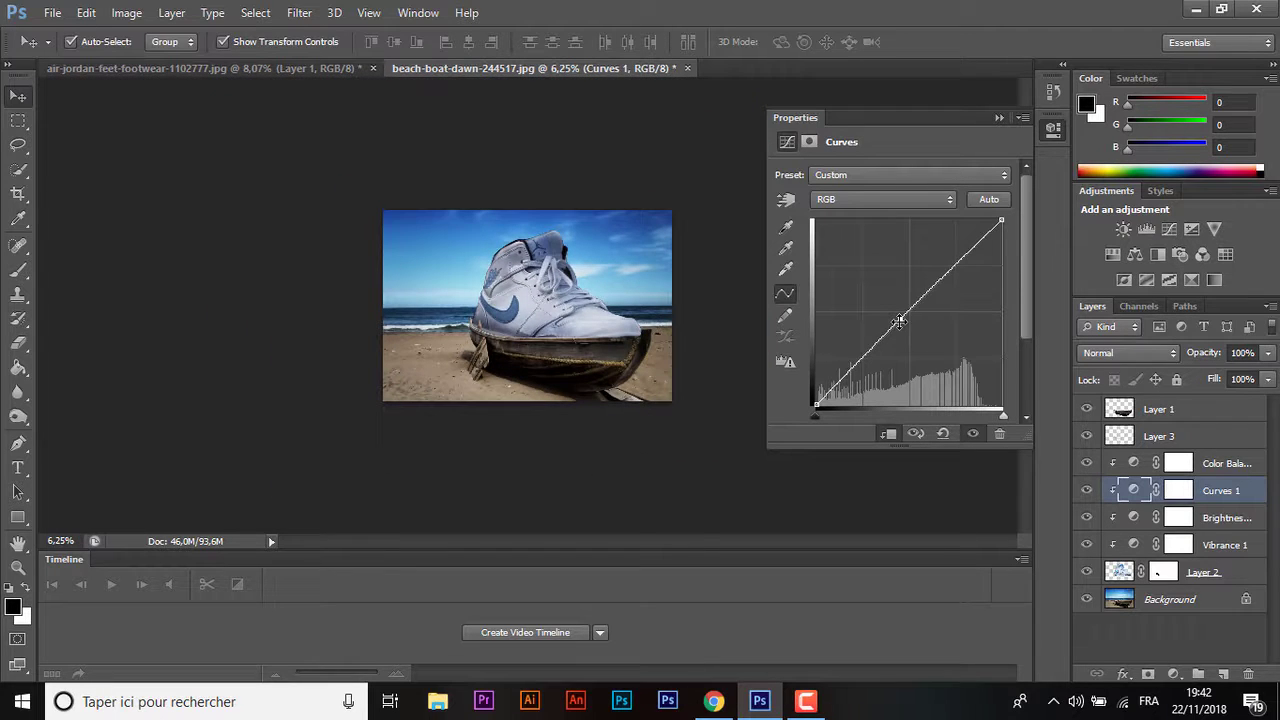
pyautogui.moveTo(899, 321); pyautogui.dragTo(932, 295)
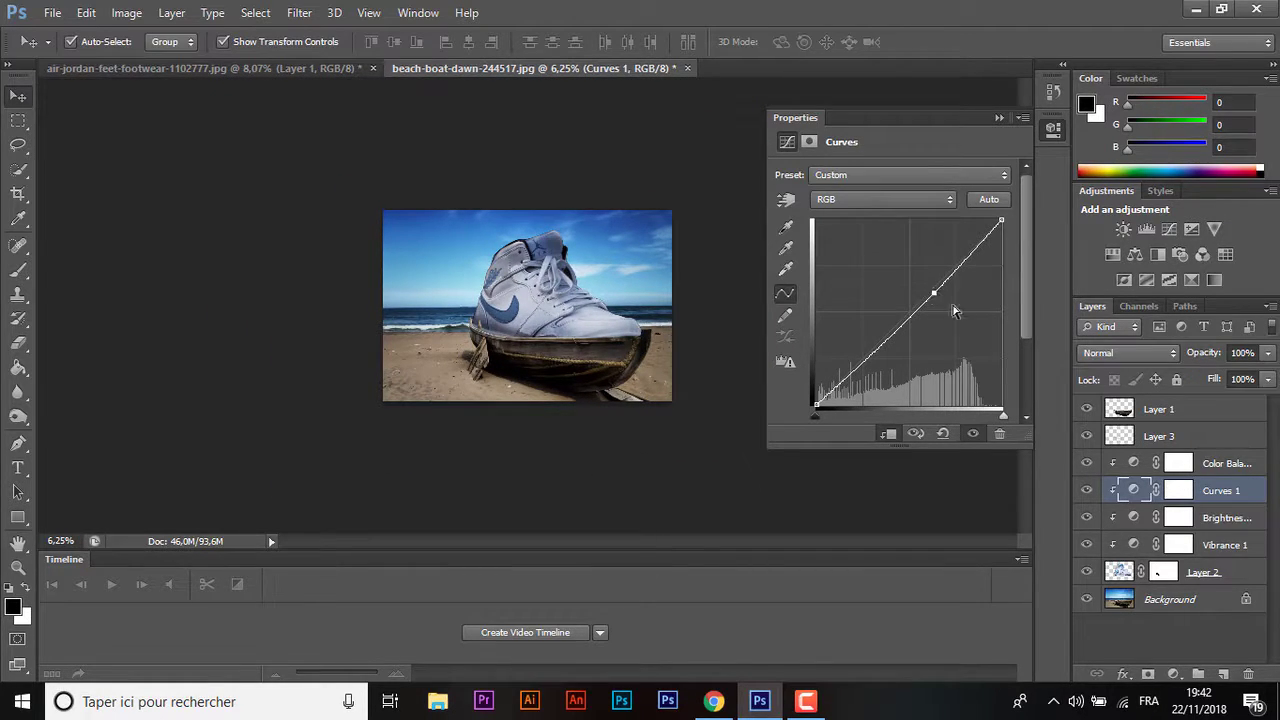
# - Lower the Vibrance 1 adjustment's vibrance to -32
pyautogui.click(1131, 544)
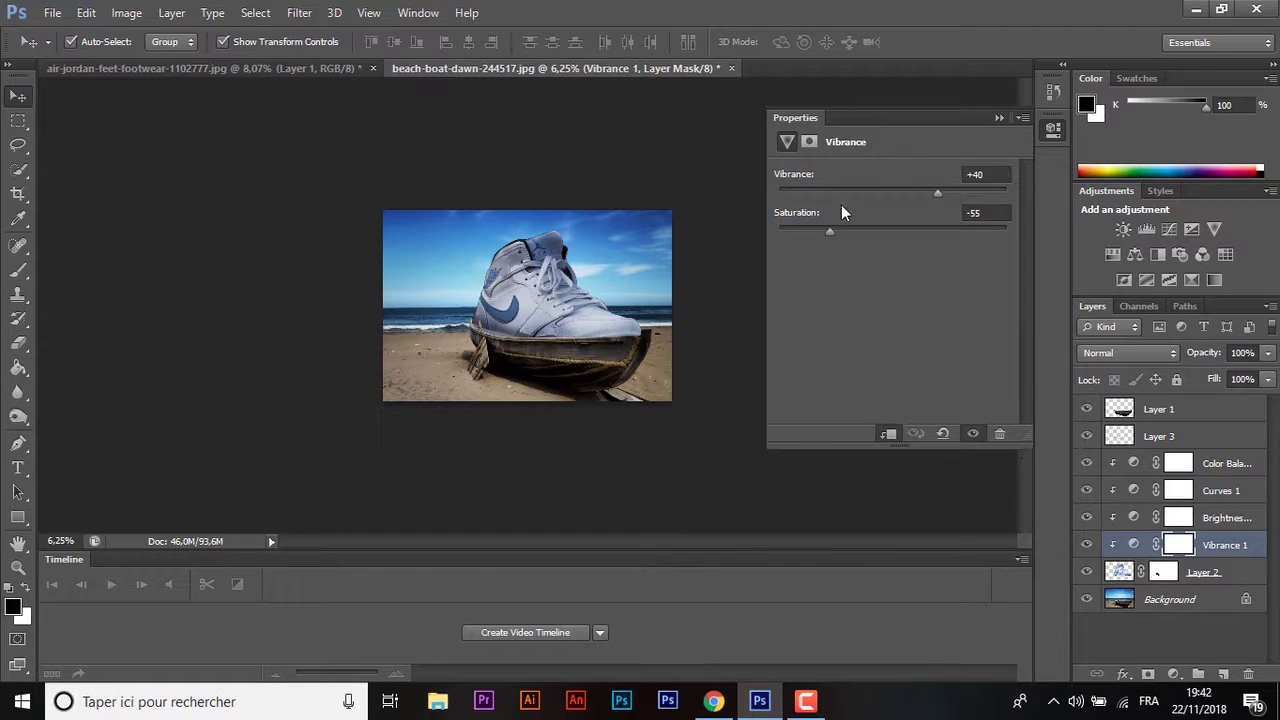
pyautogui.moveTo(908, 190); pyautogui.dragTo(856, 197)
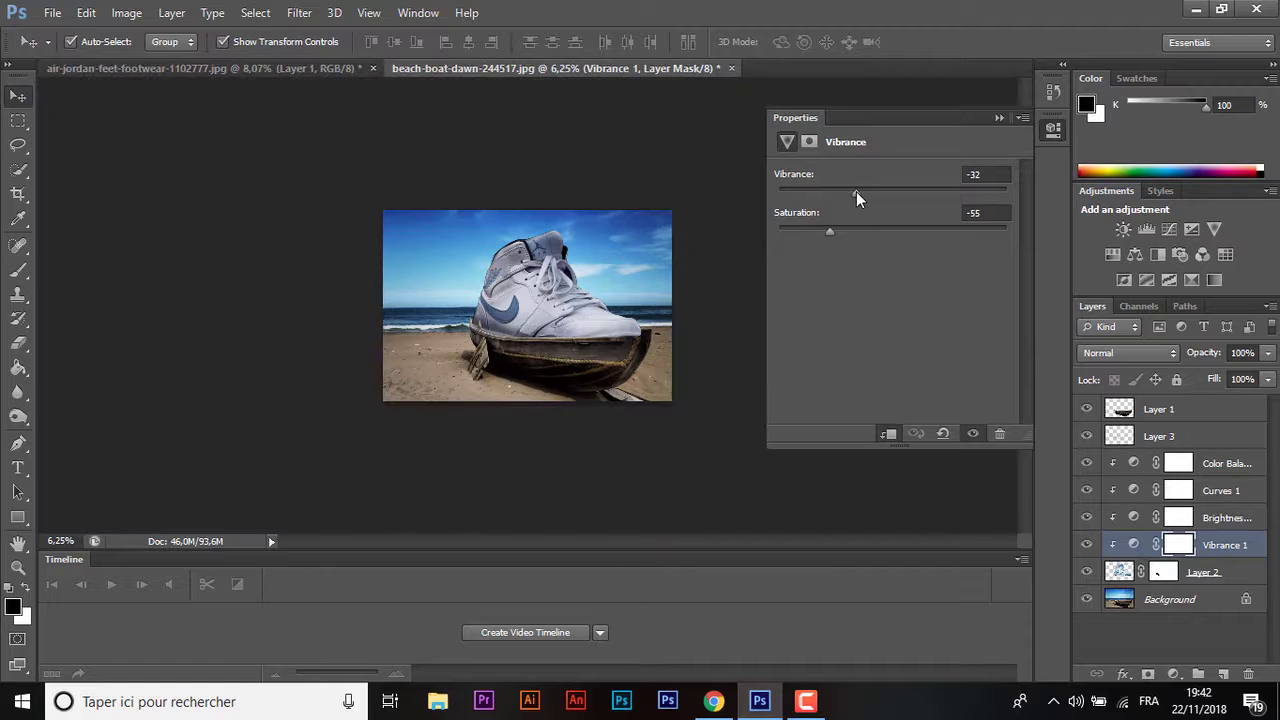
pyautogui.hotkey('ctrl', '+')
pyautogui.hotkey('ctrl', '+')
pyautogui.hotkey('ctrl', '+')
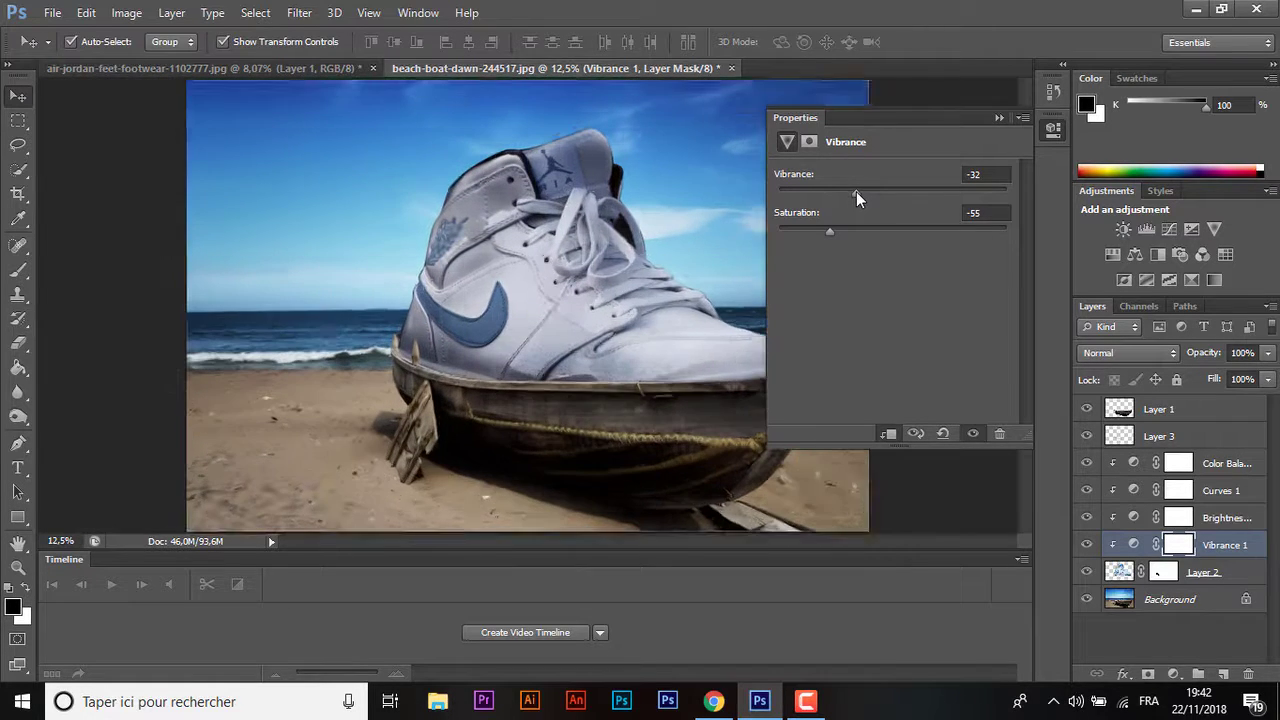
# - Pull Curves 1's midpoint down slightly to darken the shoe's midtones
pyautogui.click(1141, 492)
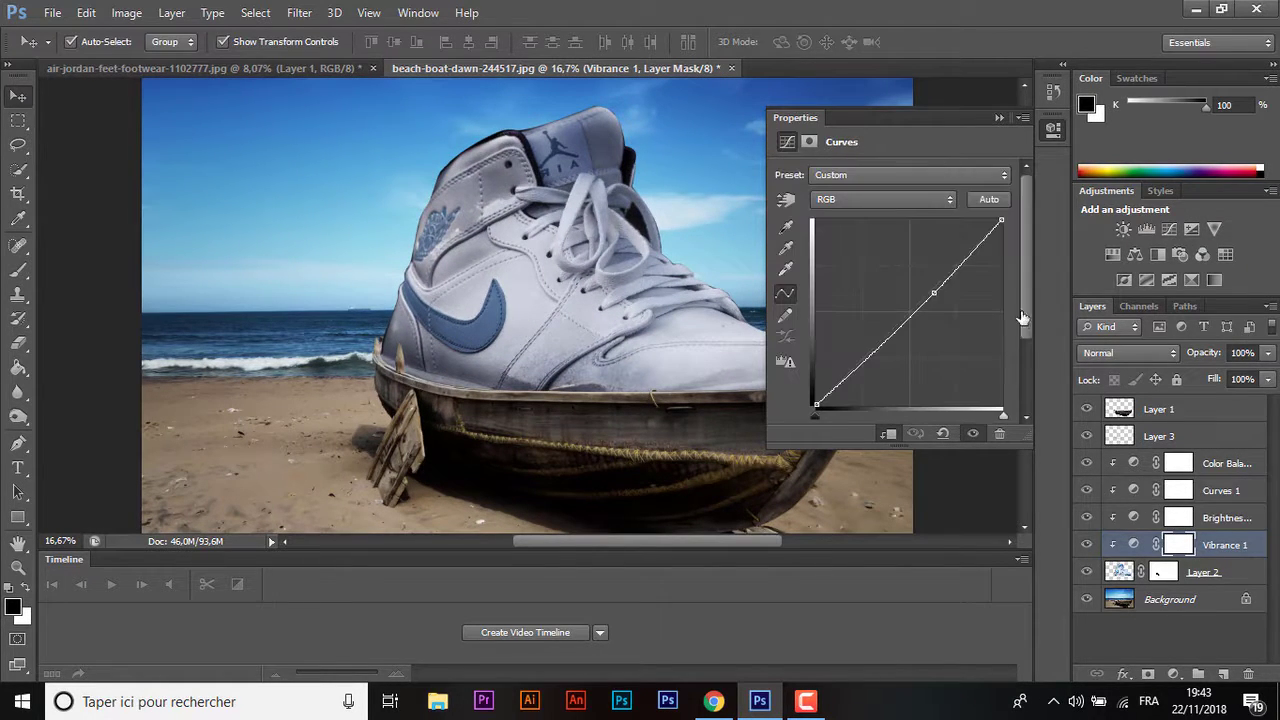
pyautogui.moveTo(936, 293); pyautogui.dragTo(932, 297)
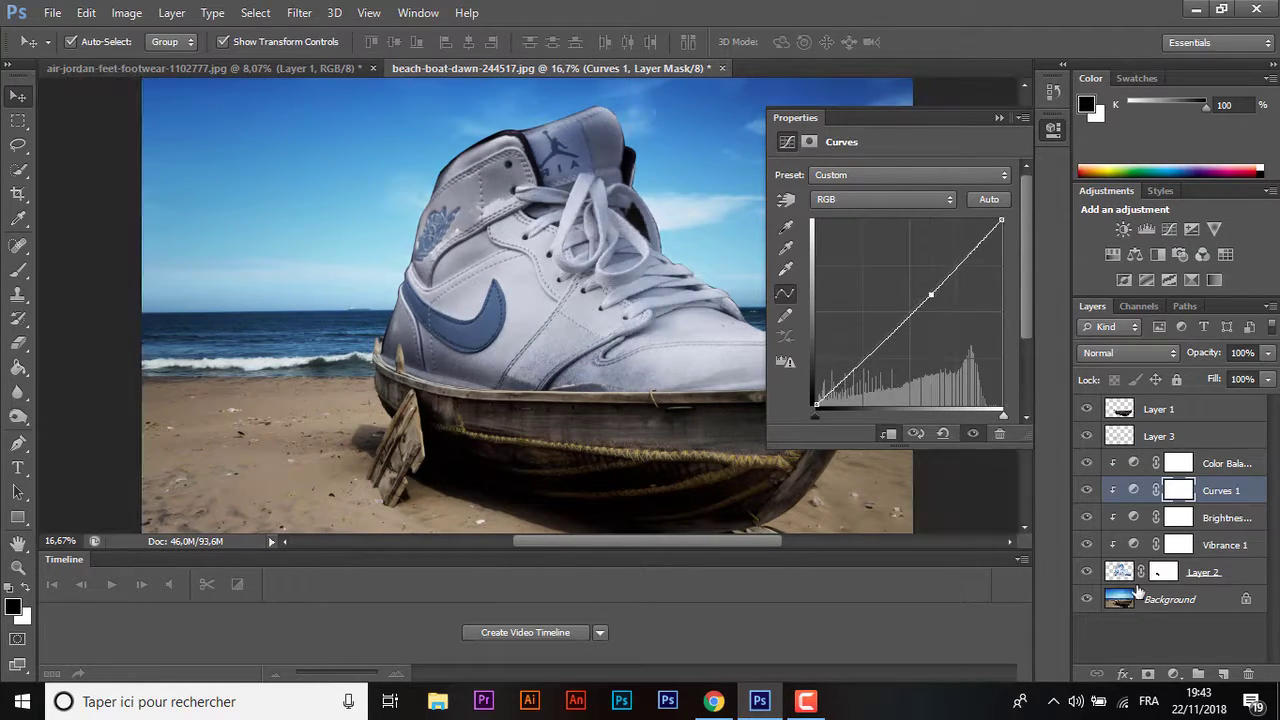
pyautogui.click(1174, 675)
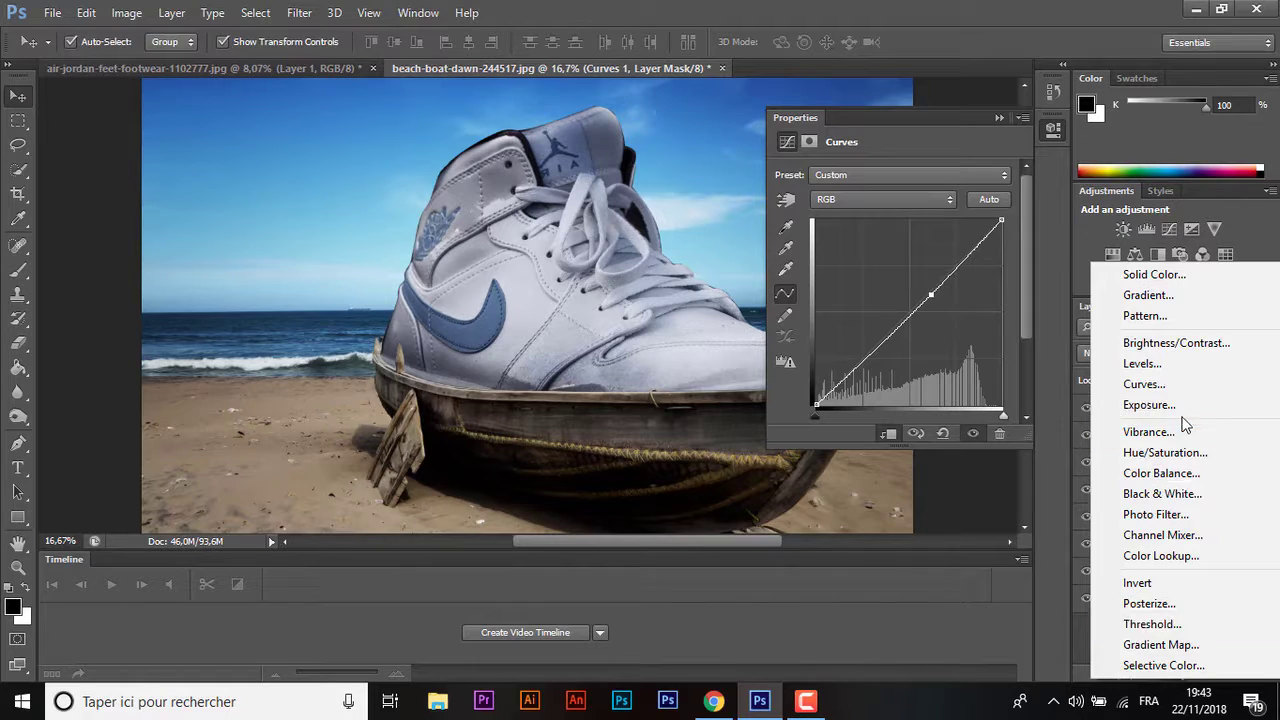
# - Add a Levels adjustment to the sneaker with input levels 14, 0.87, 255, then fit the image on screen
pyautogui.click(1181, 364)
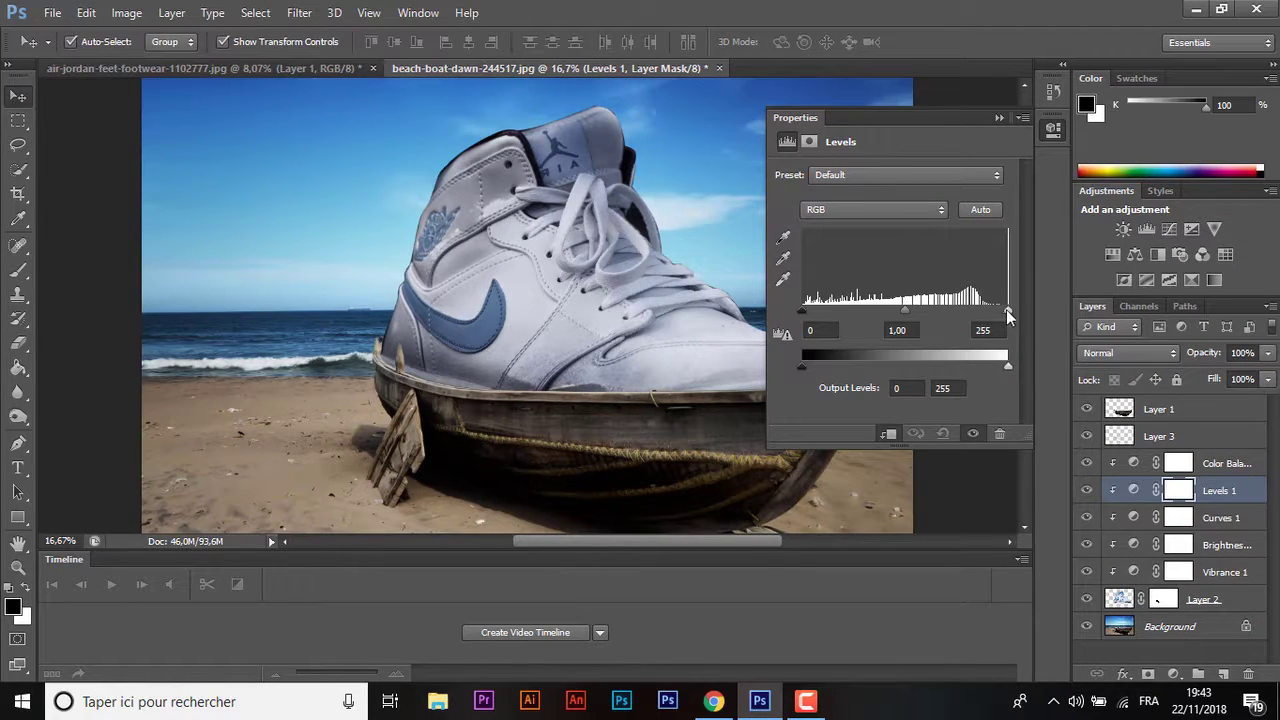
pyautogui.moveTo(1007, 310); pyautogui.dragTo(1012, 310)
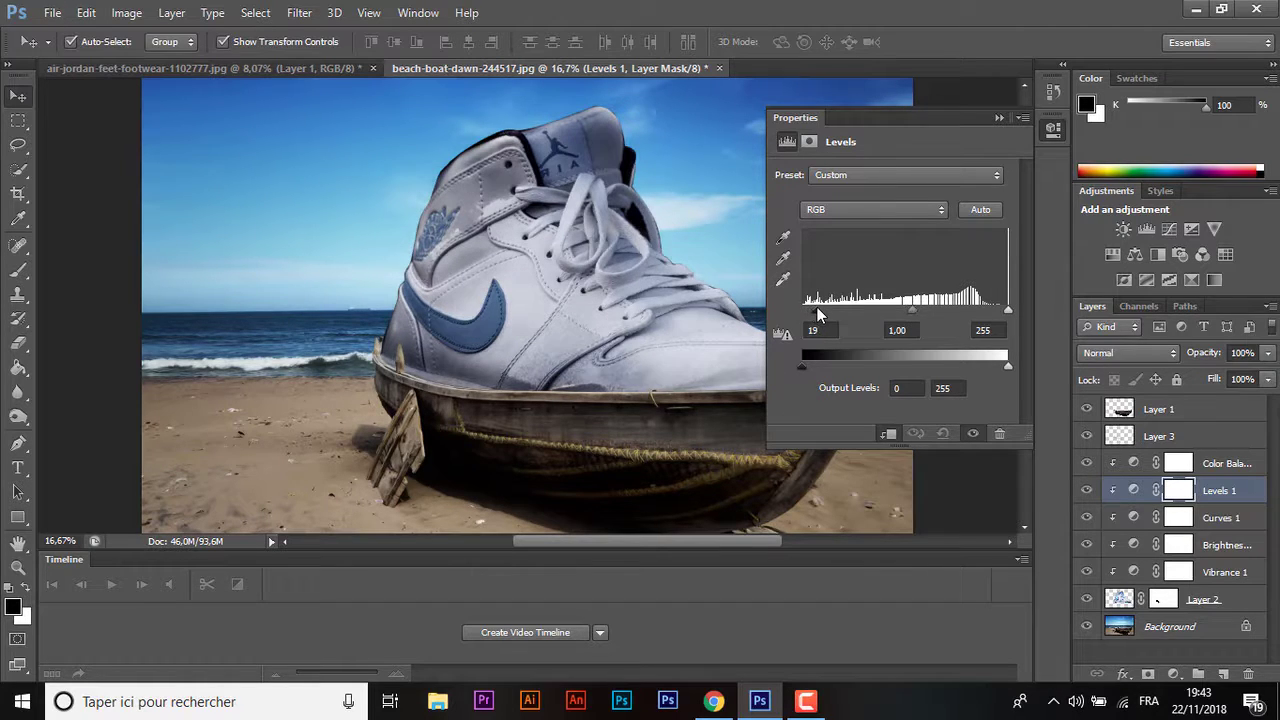
pyautogui.moveTo(813, 313); pyautogui.dragTo(813, 315)
pyautogui.moveTo(918, 313); pyautogui.dragTo(922, 315)
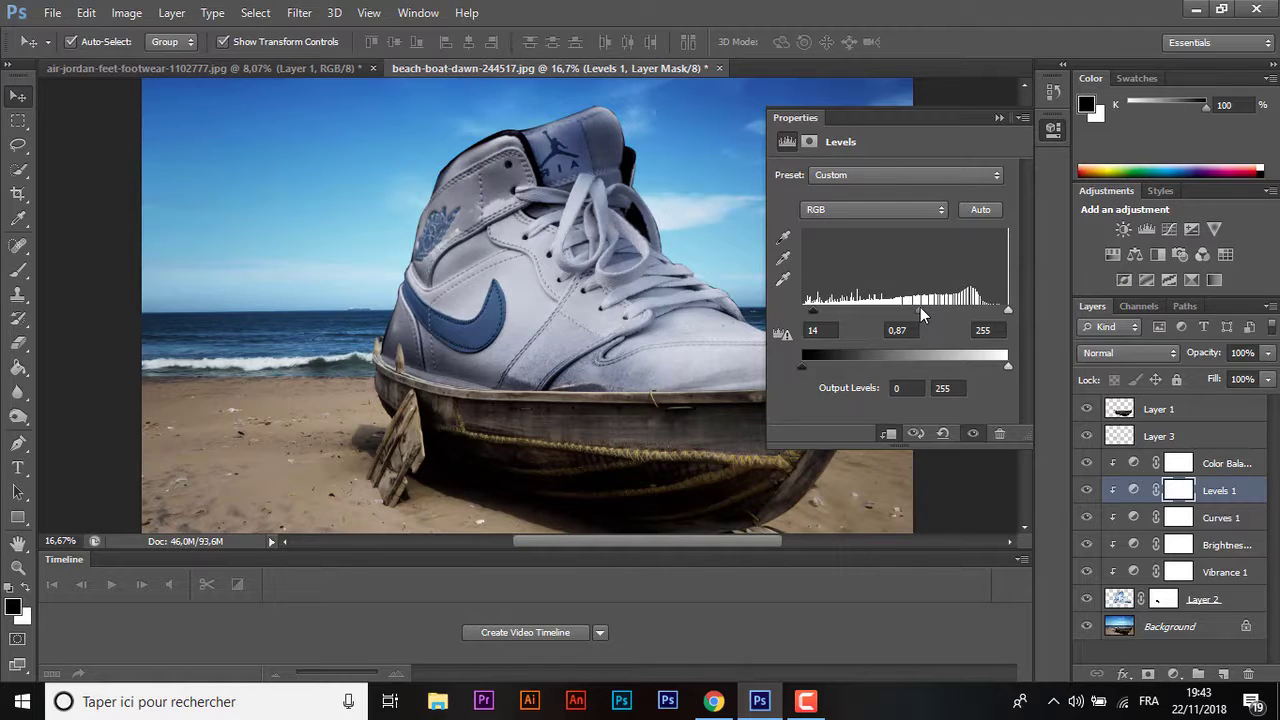
pyautogui.hotkey('ctrl', '-')
pyautogui.hotkey('ctrl', '-')
pyautogui.hotkey('ctrl', '0')
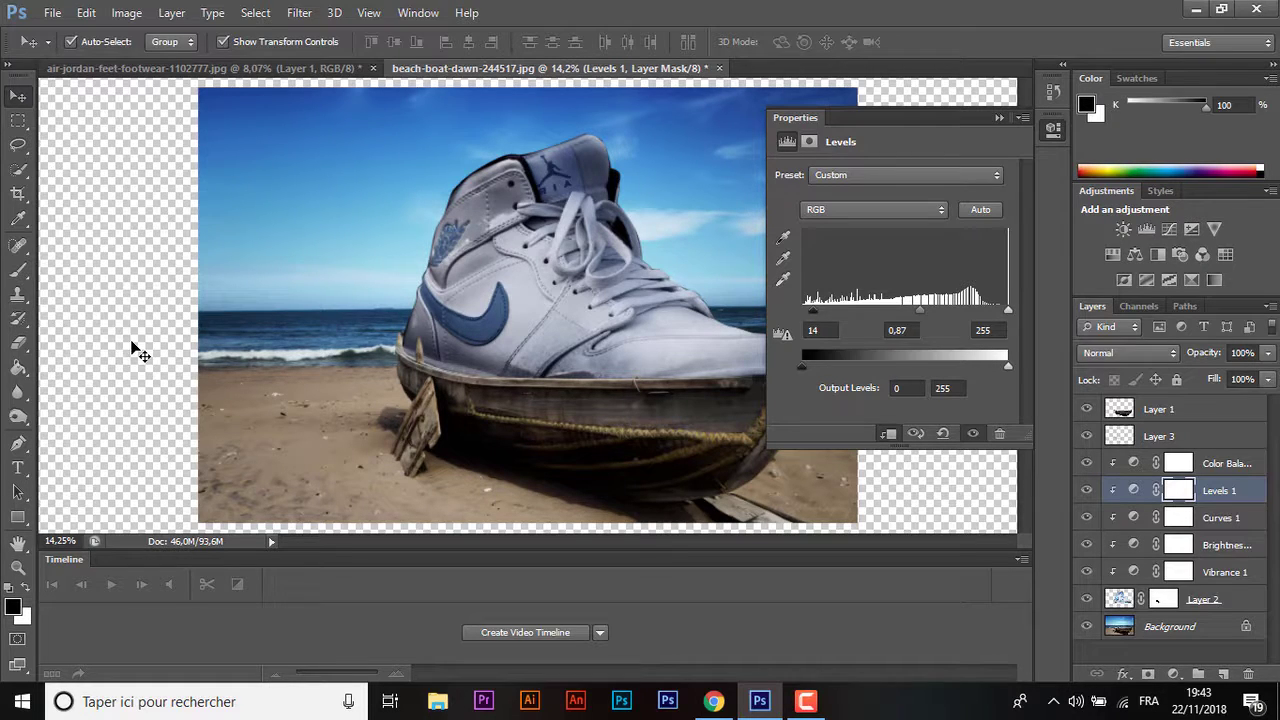
# - Load the boat's Layer 1 outline as a selection and pick the Dodge Tool
pyautogui.click(1118, 626)
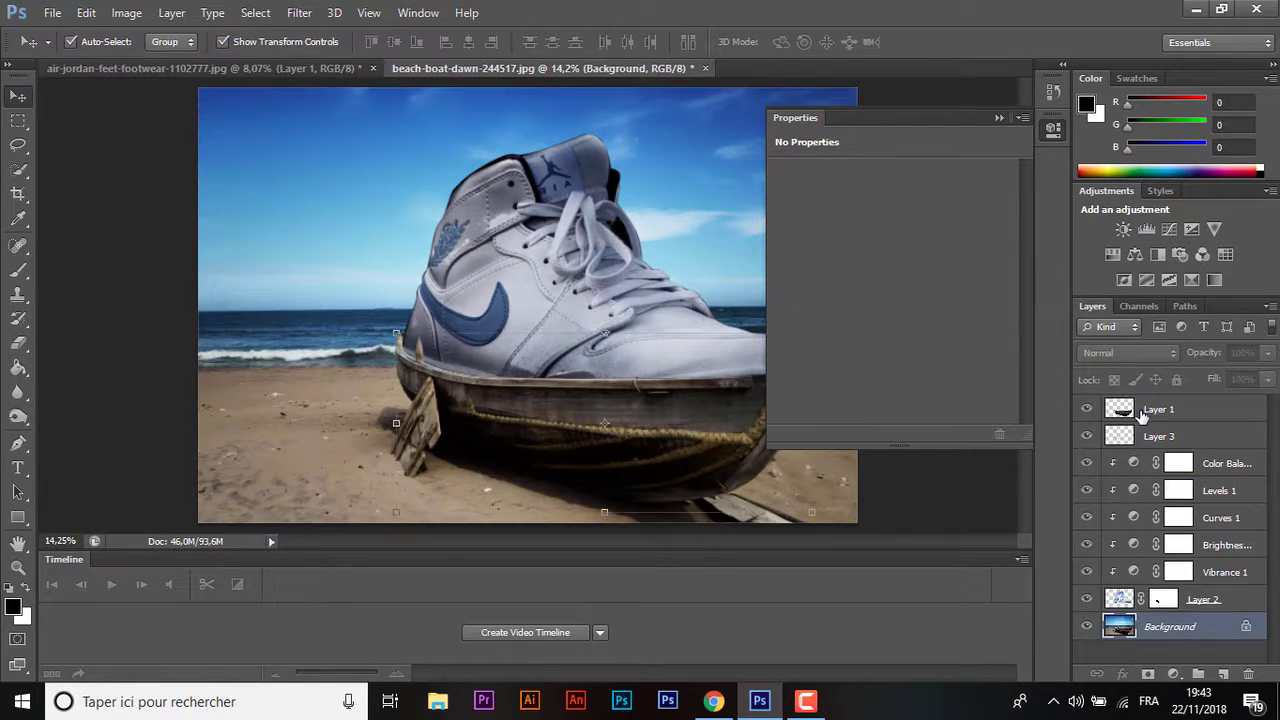
pyautogui.click(1141, 410)
pyautogui.keyDown('ctrl'); pyautogui.click(1120, 410); pyautogui.keyUp('ctrl')
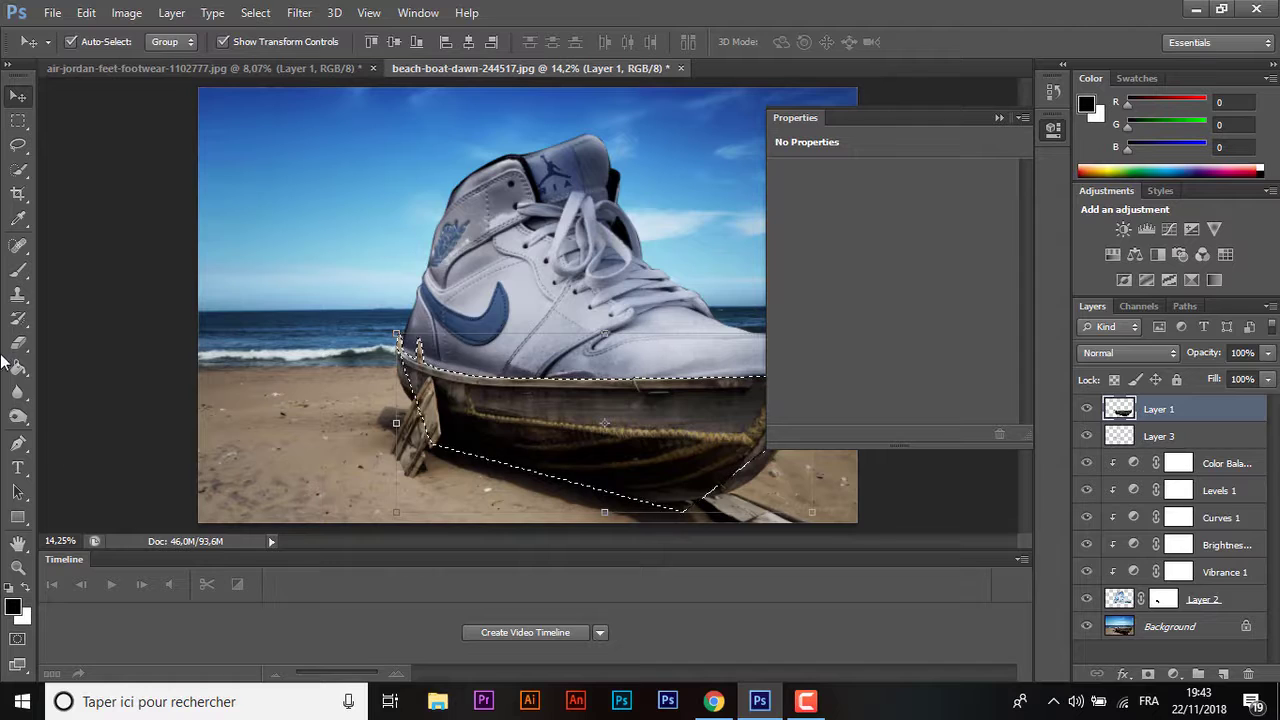
pyautogui.click(18, 416)
pyautogui.click(95, 413)
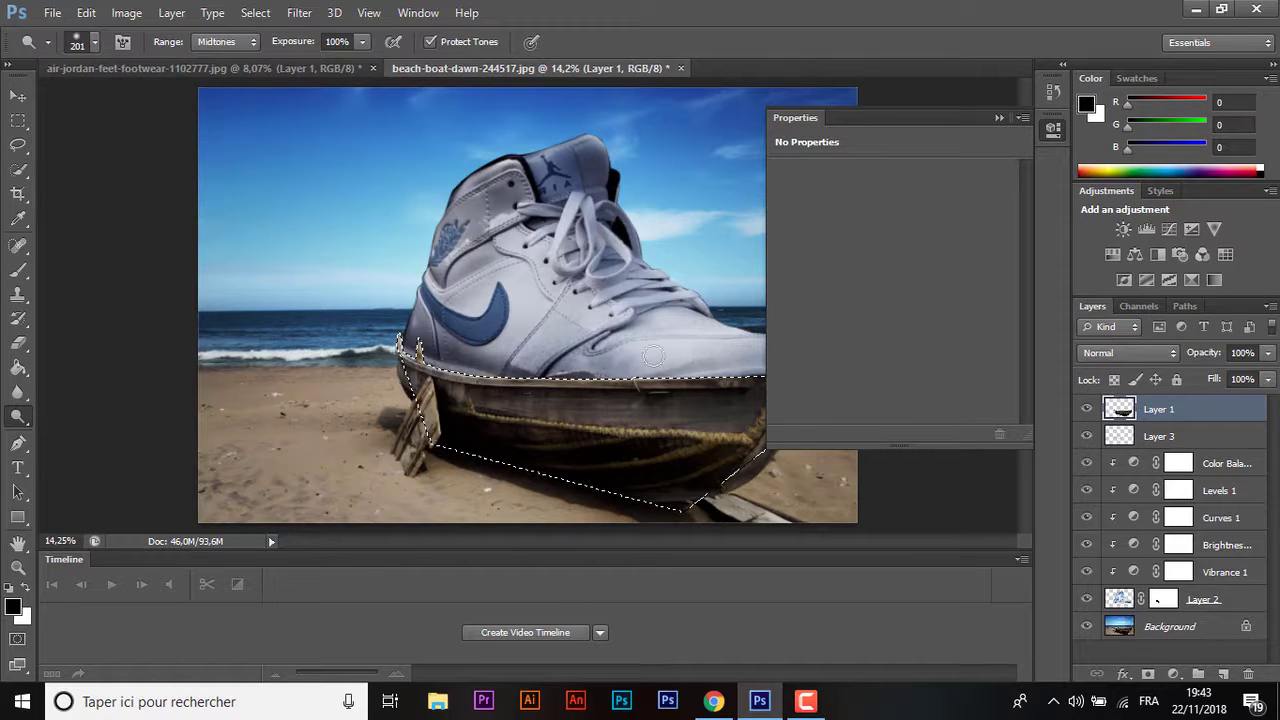
pyautogui.hotkey('ctrl', '-')
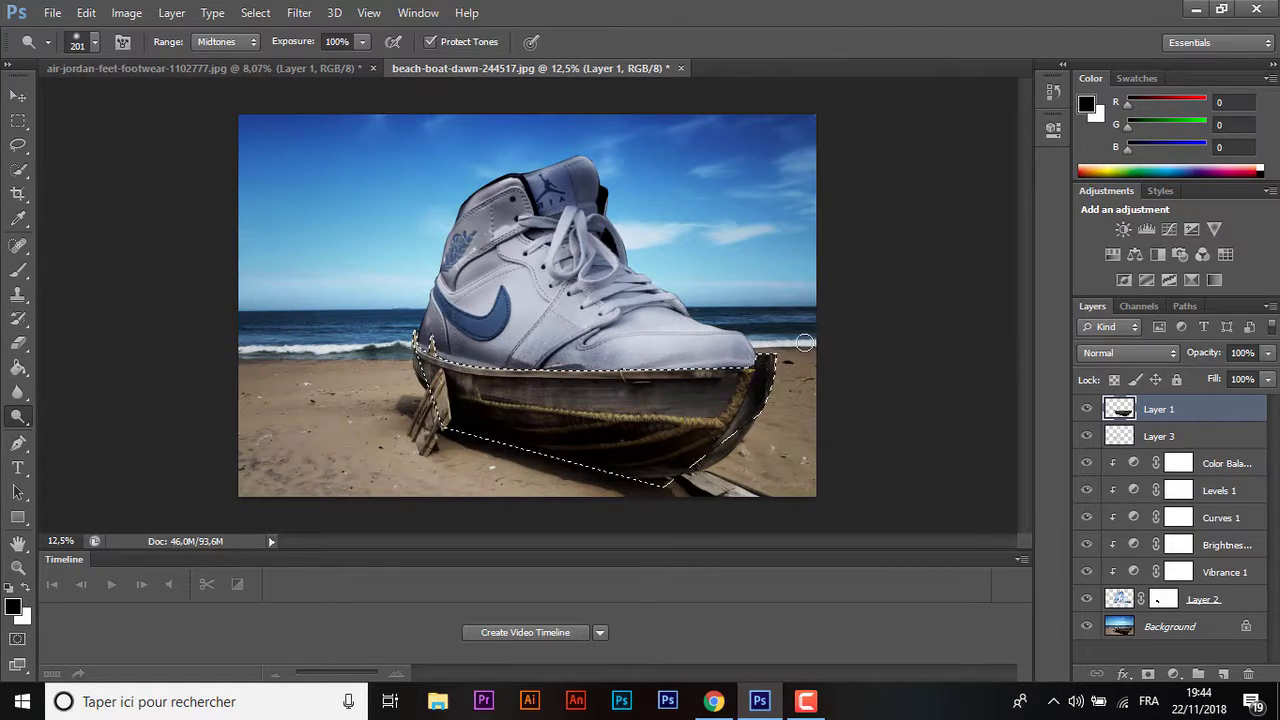
# - Burn darker tones along the boat's top edge with the Burn Tool
pyautogui.rightClick(18, 416)
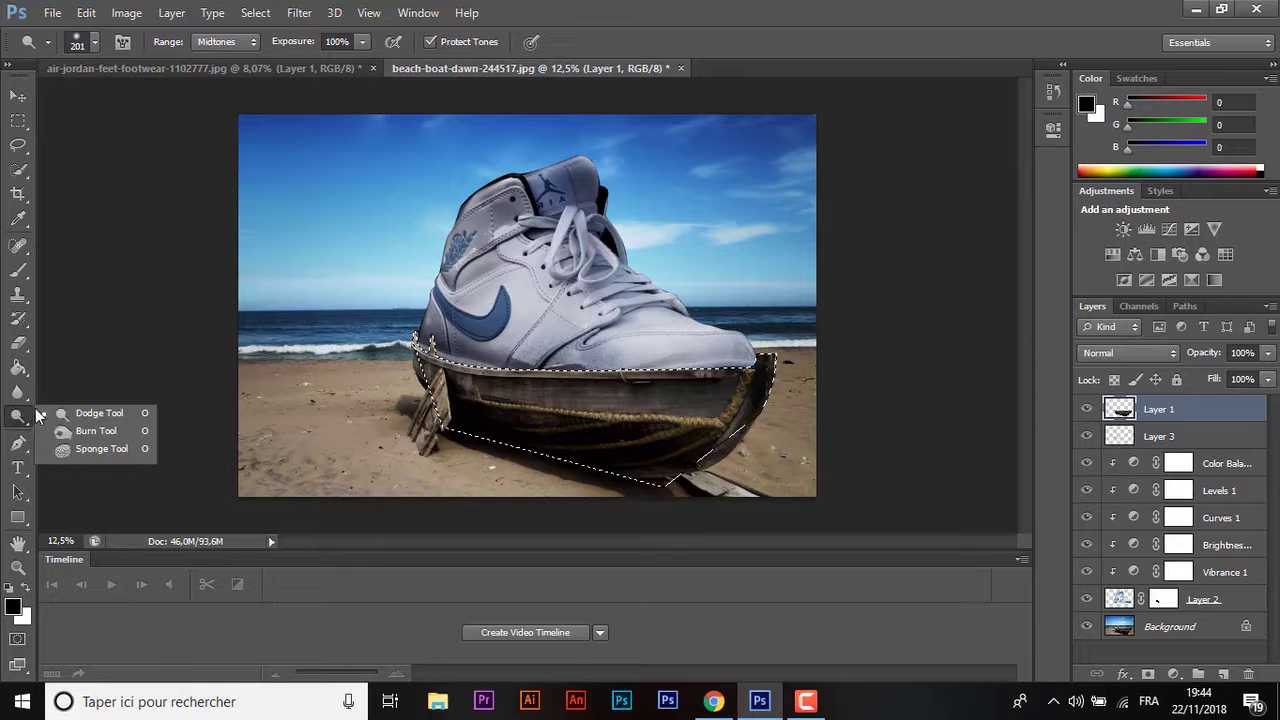
pyautogui.click(90, 431)
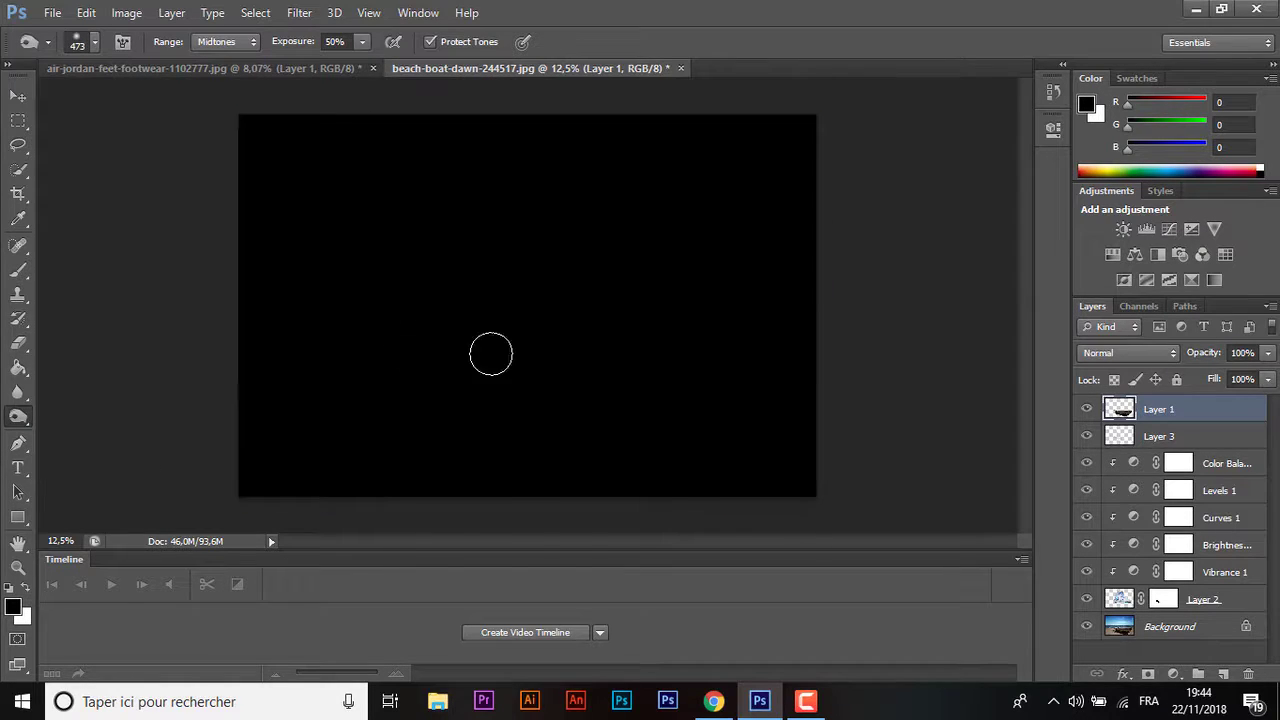
pyautogui.moveTo(502, 379)
pyautogui.mouseDown()
pyautogui.moveTo(450, 375)
pyautogui.moveTo(706, 375)
pyautogui.moveTo(711, 426)
pyautogui.mouseUp()
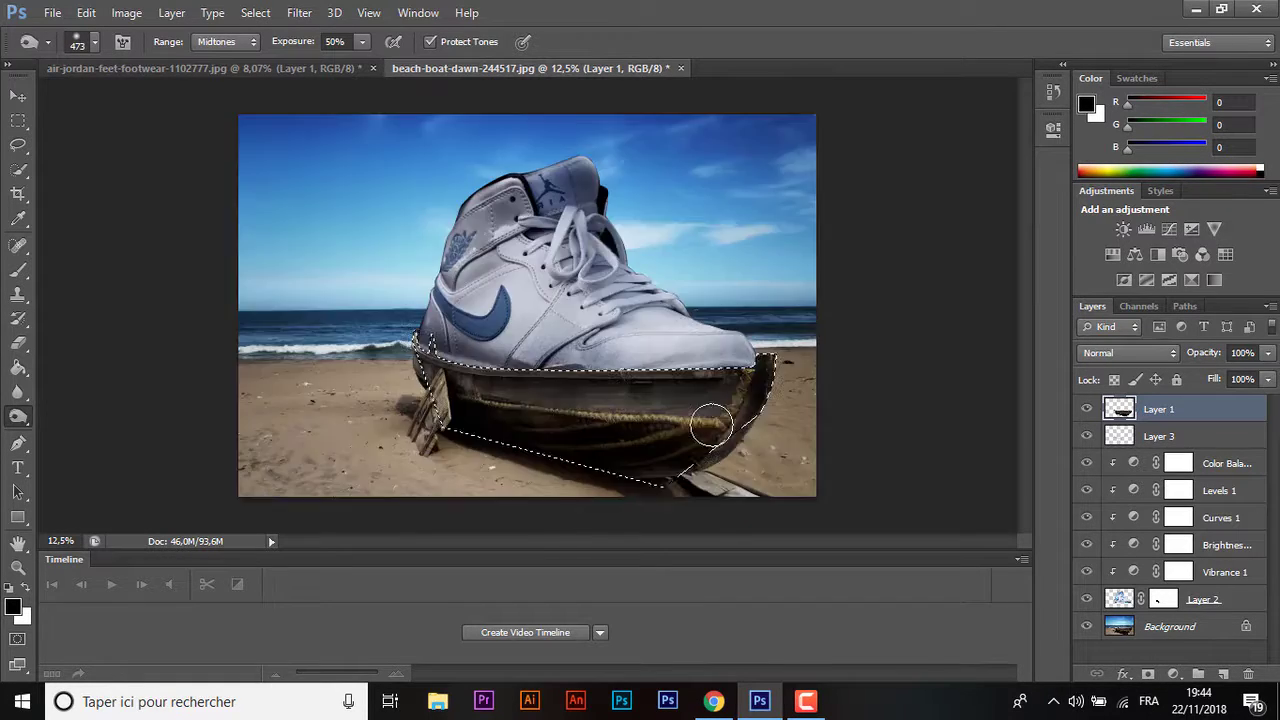
# - Dodge the boat's top rim lighter, then deselect
pyautogui.rightClick(22, 422)
pyautogui.click(58, 420)
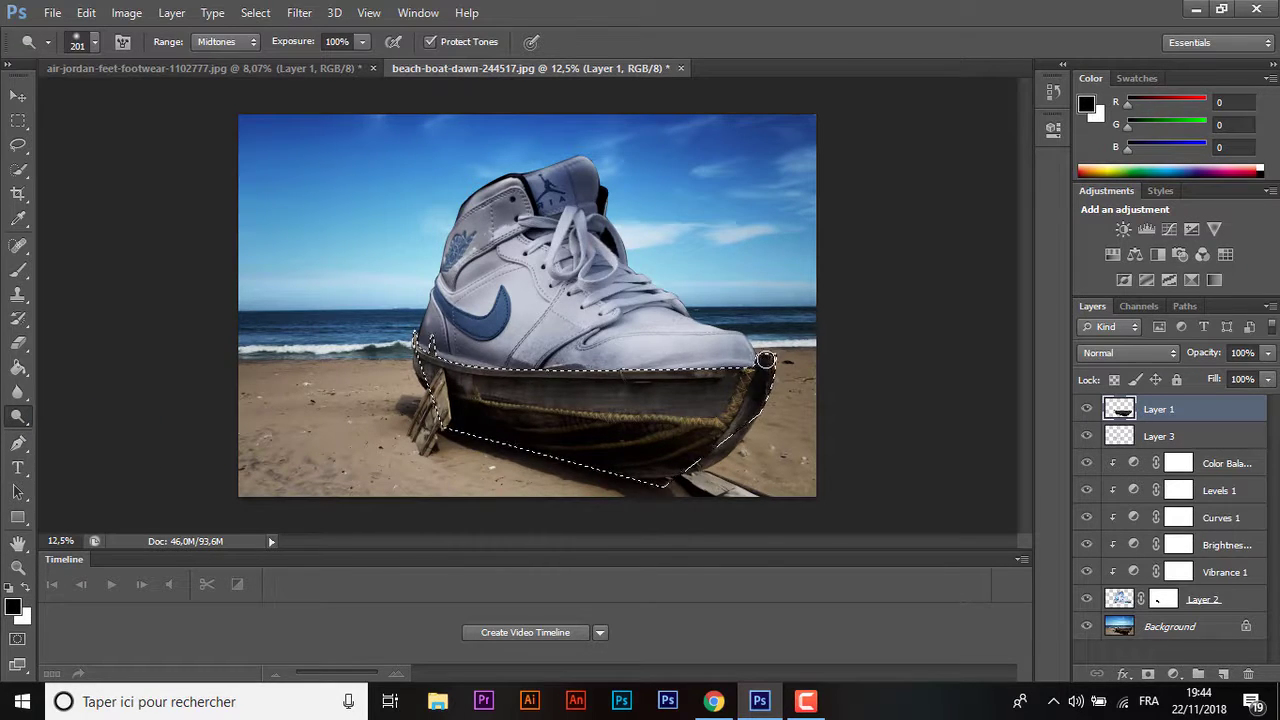
pyautogui.moveTo(762, 358); pyautogui.dragTo(687, 365)
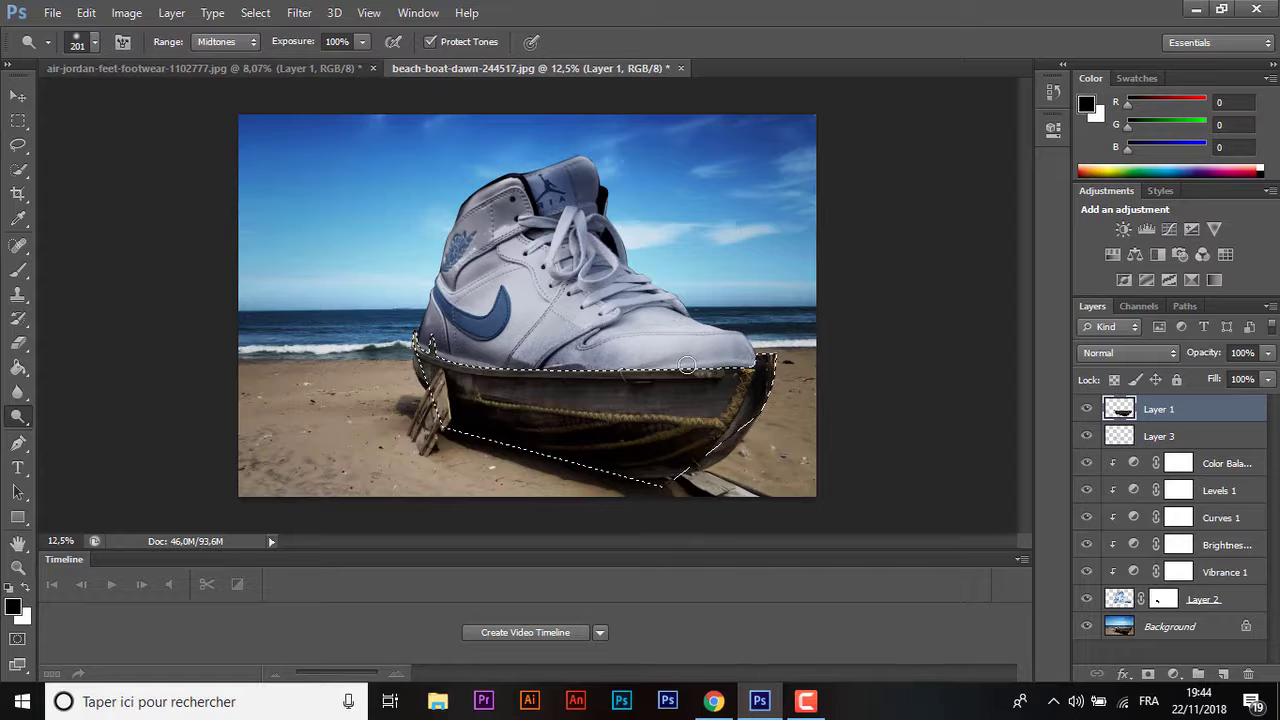
pyautogui.hotkey('ctrl', 'd')
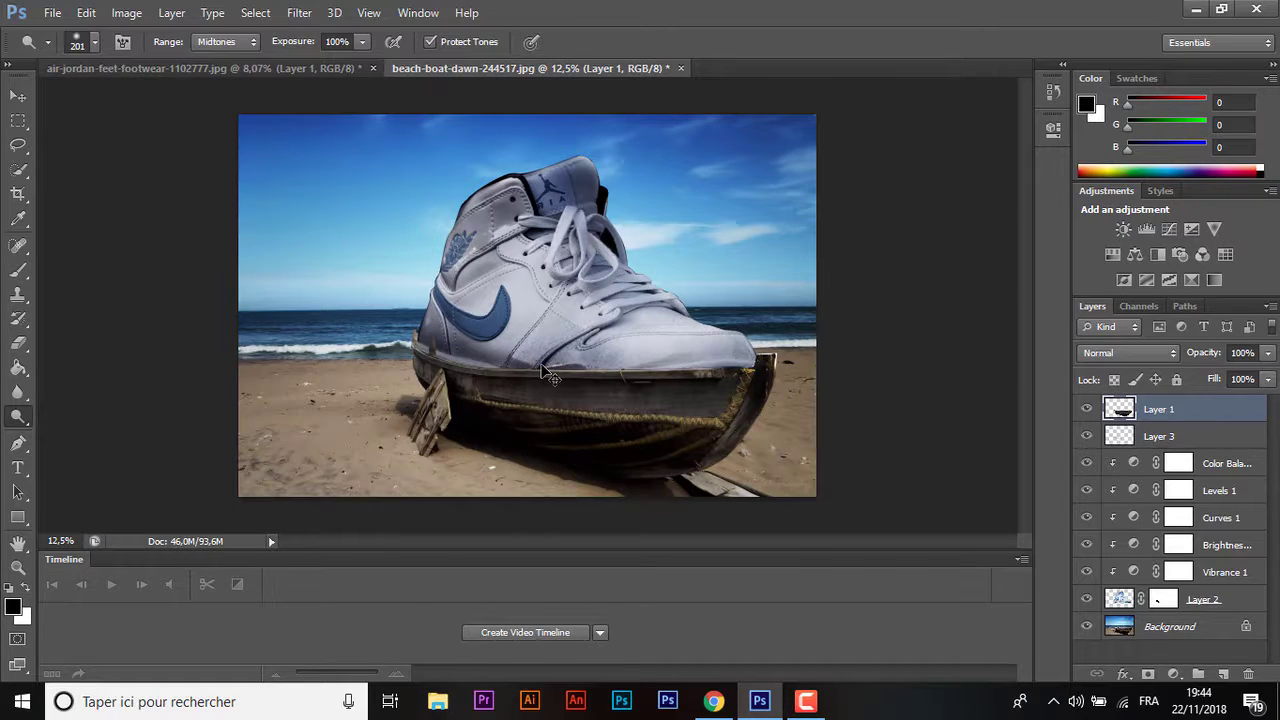
pyautogui.hotkey('ctrl', 'b')
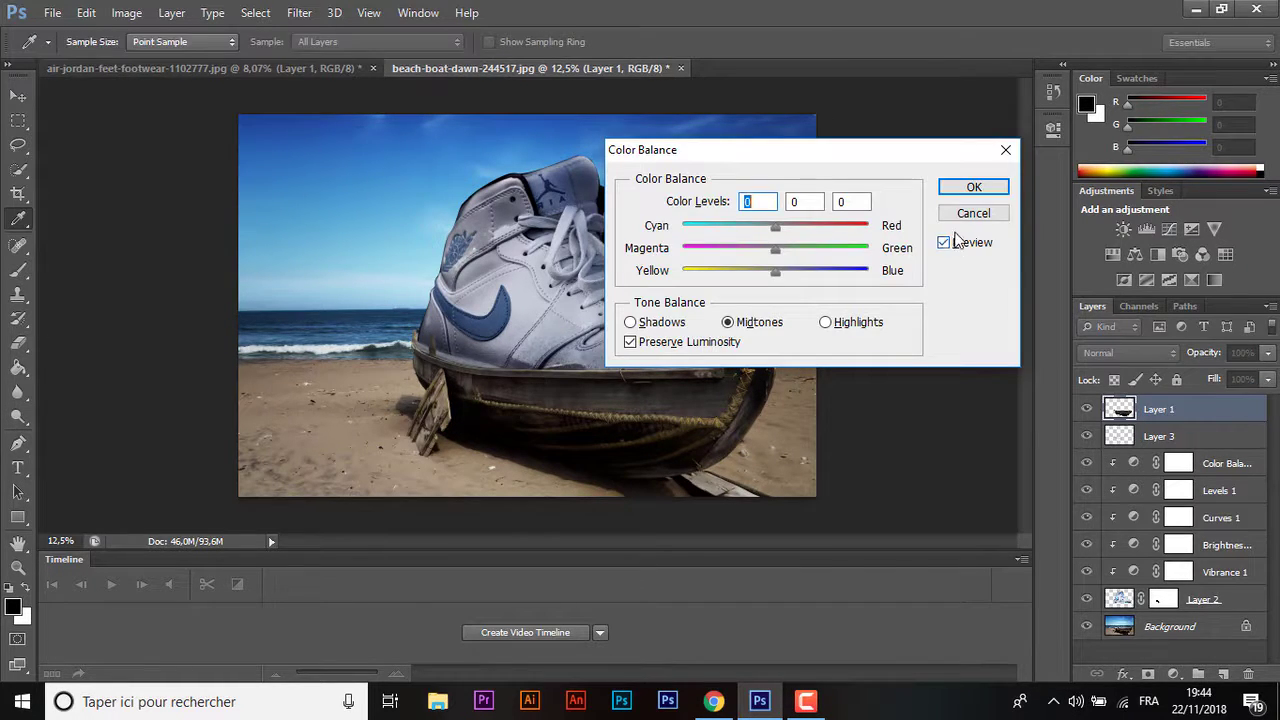
# - Cancel Color Balance and stamp all visible layers into a new merged Layer 4
pyautogui.click(968, 210)
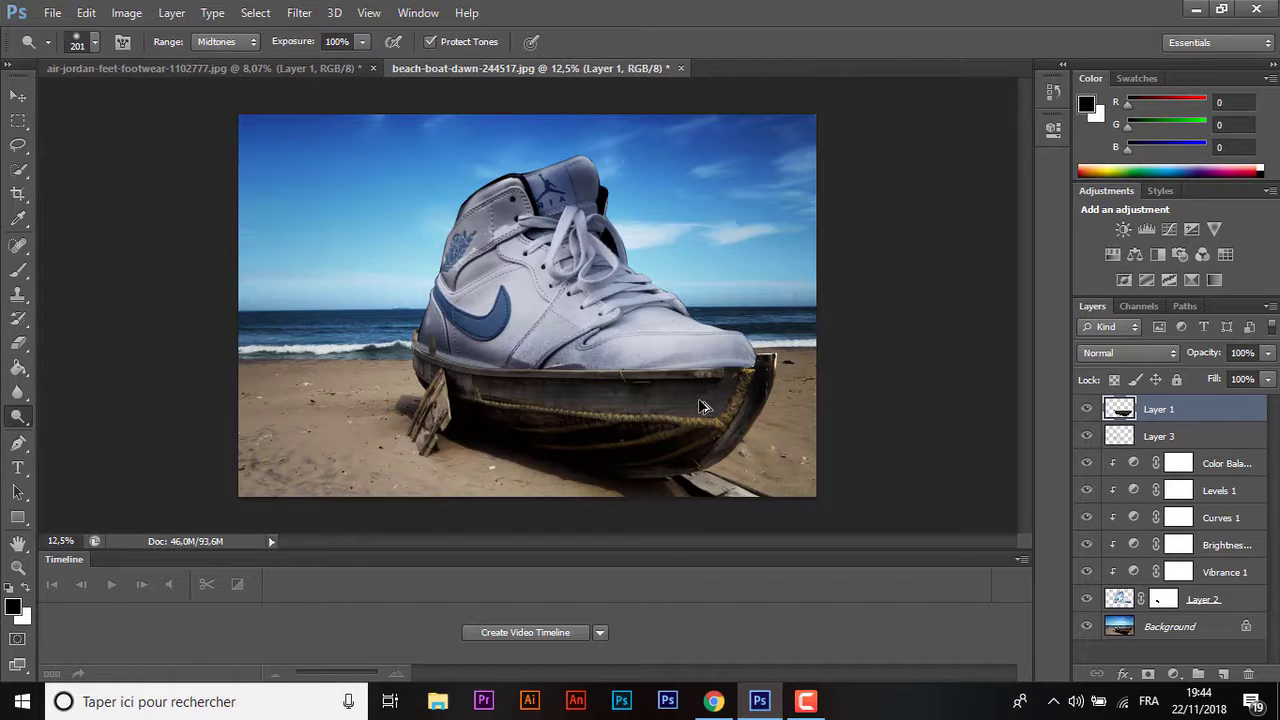
pyautogui.hotkey('ctrl', 'shift', 'alt', 'e')
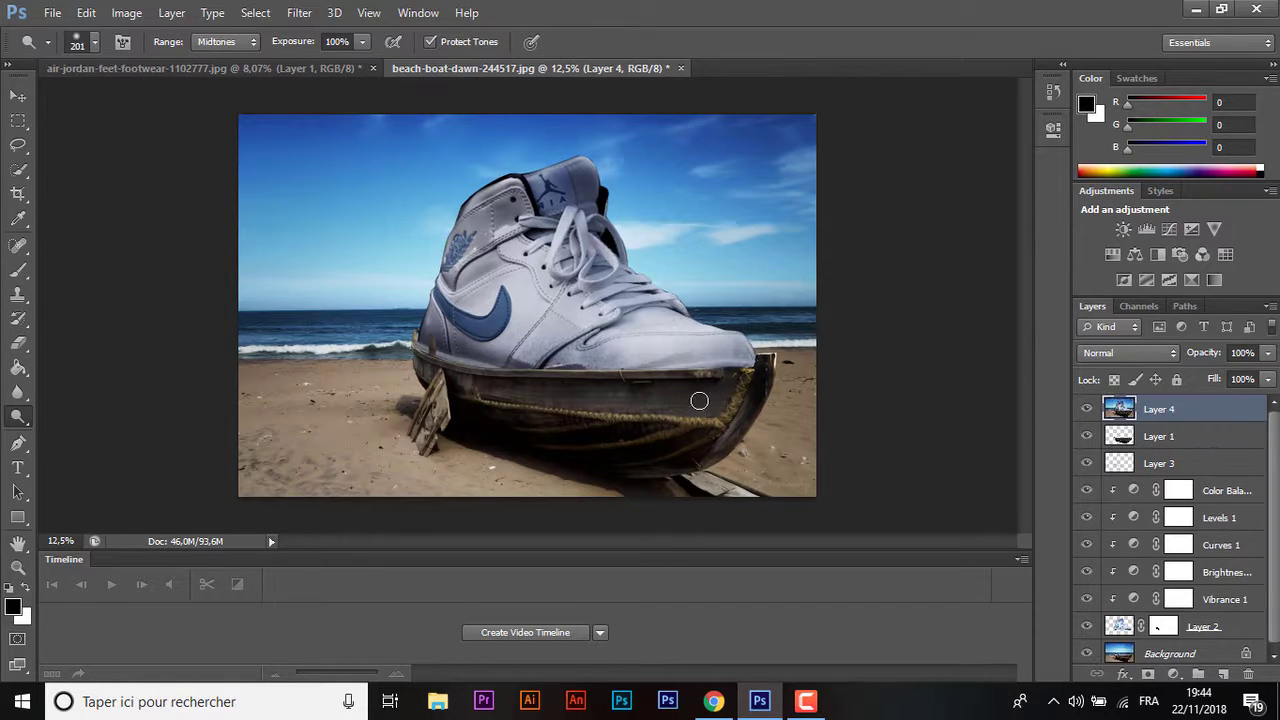
pyautogui.hotkey('ctrl', 'shift', 'alt', 'e')
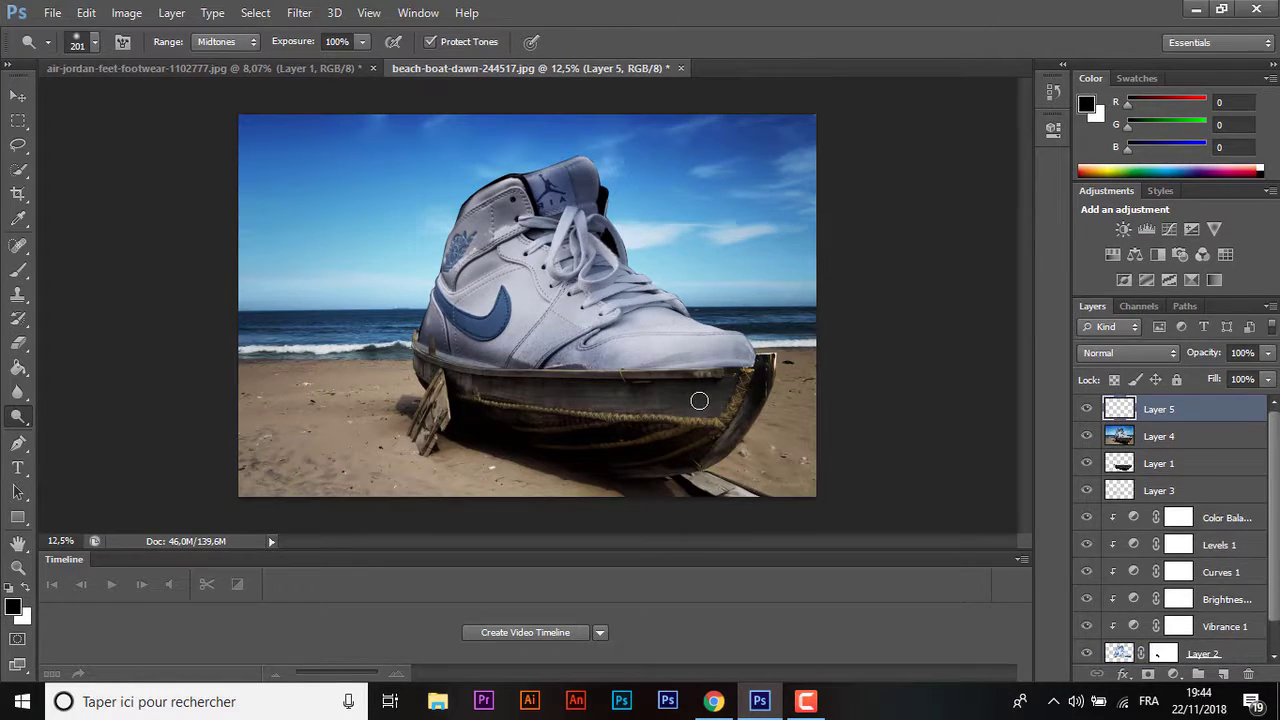
pyautogui.hotkey('ctrl', 'z')
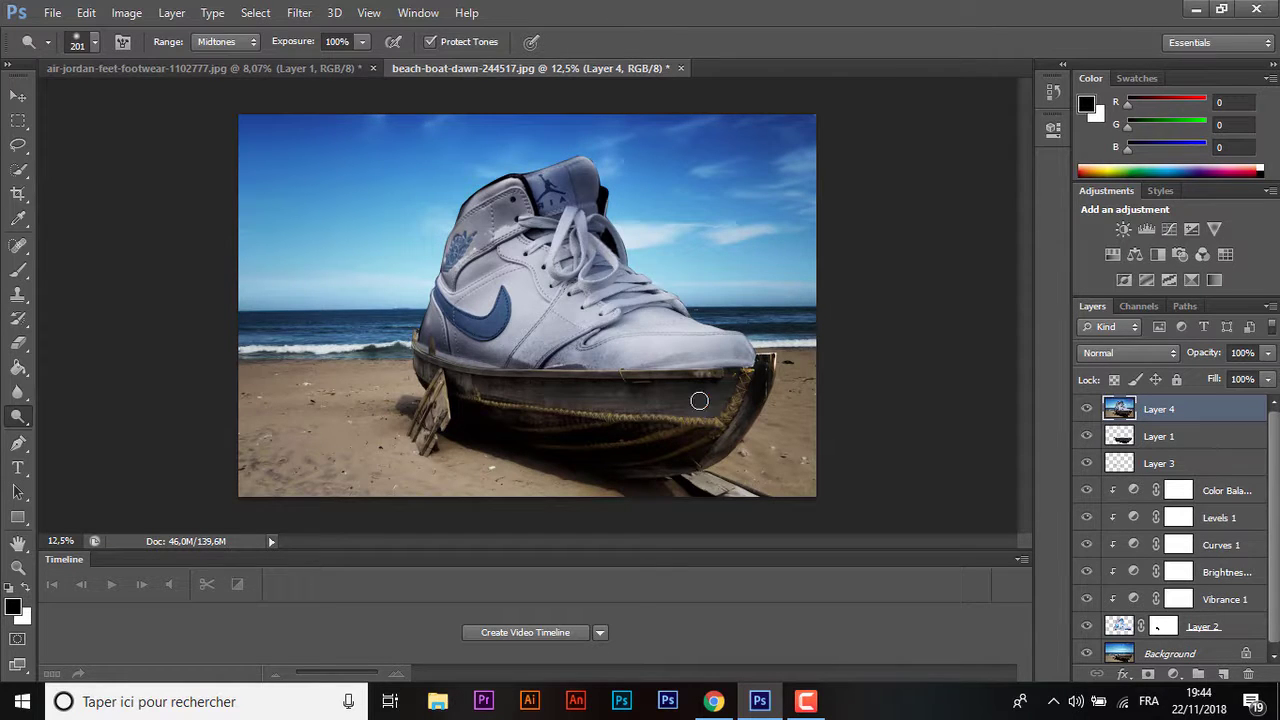
# - Lighten a small part of the boat hull and reselect merged Layer 4
pyautogui.moveTo(699, 401); pyautogui.dragTo(714, 391)
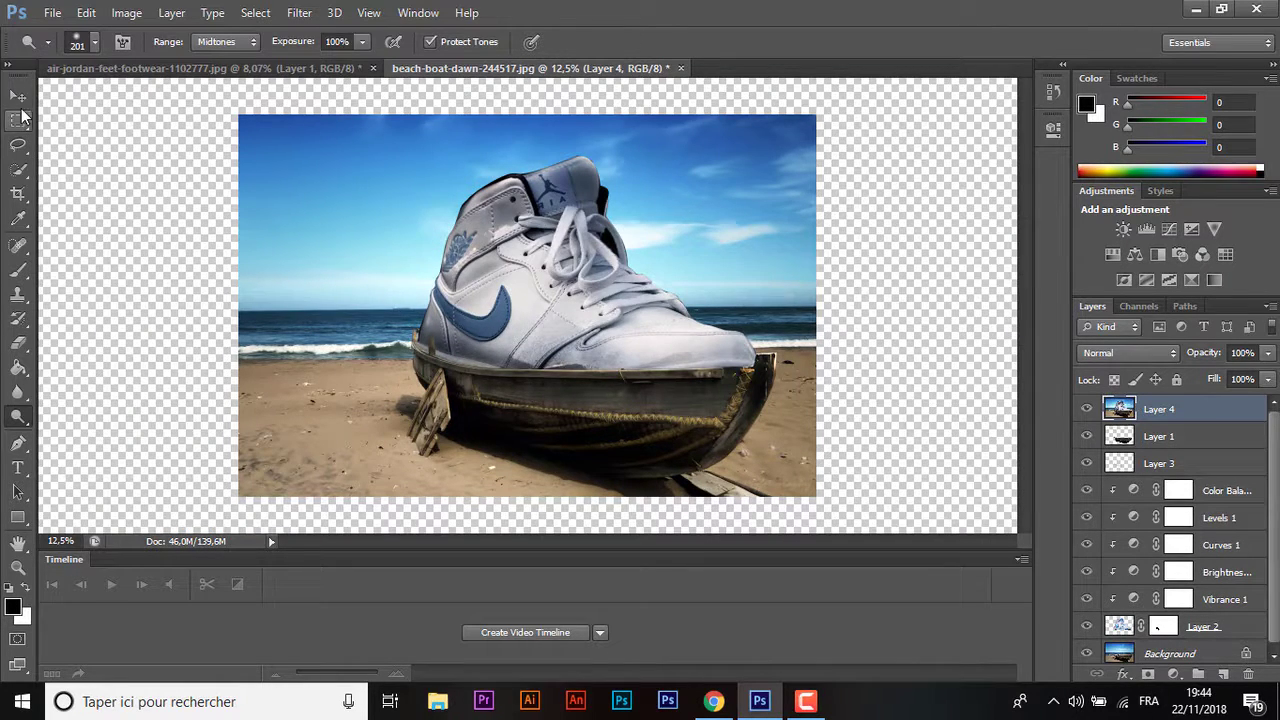
pyautogui.click(19, 99)
pyautogui.click(981, 360)
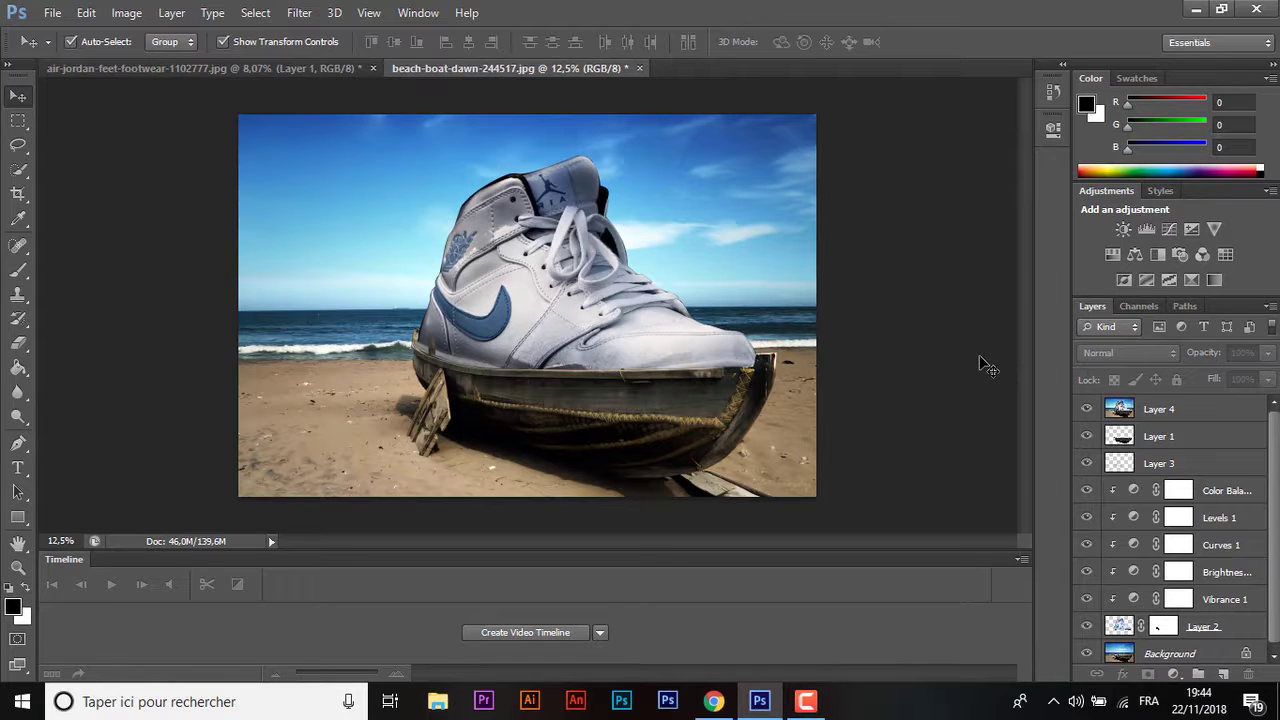
pyautogui.click(640, 341)
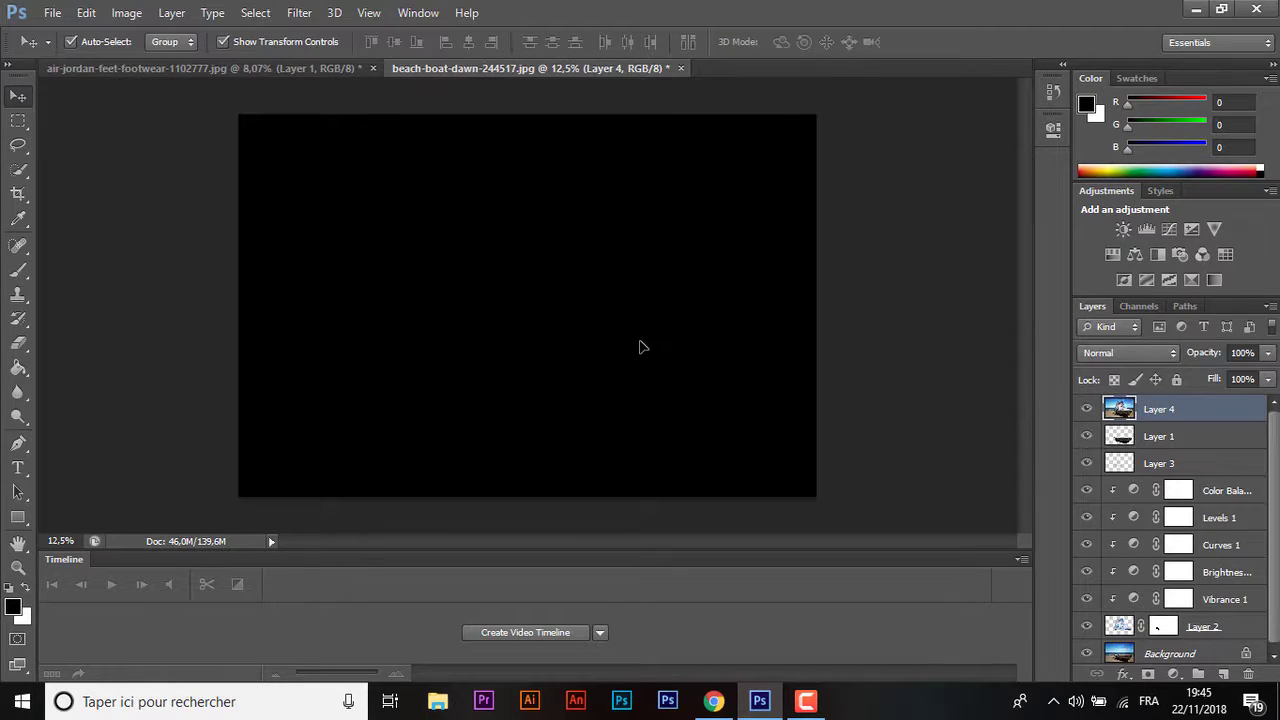
pyautogui.click(1170, 436)
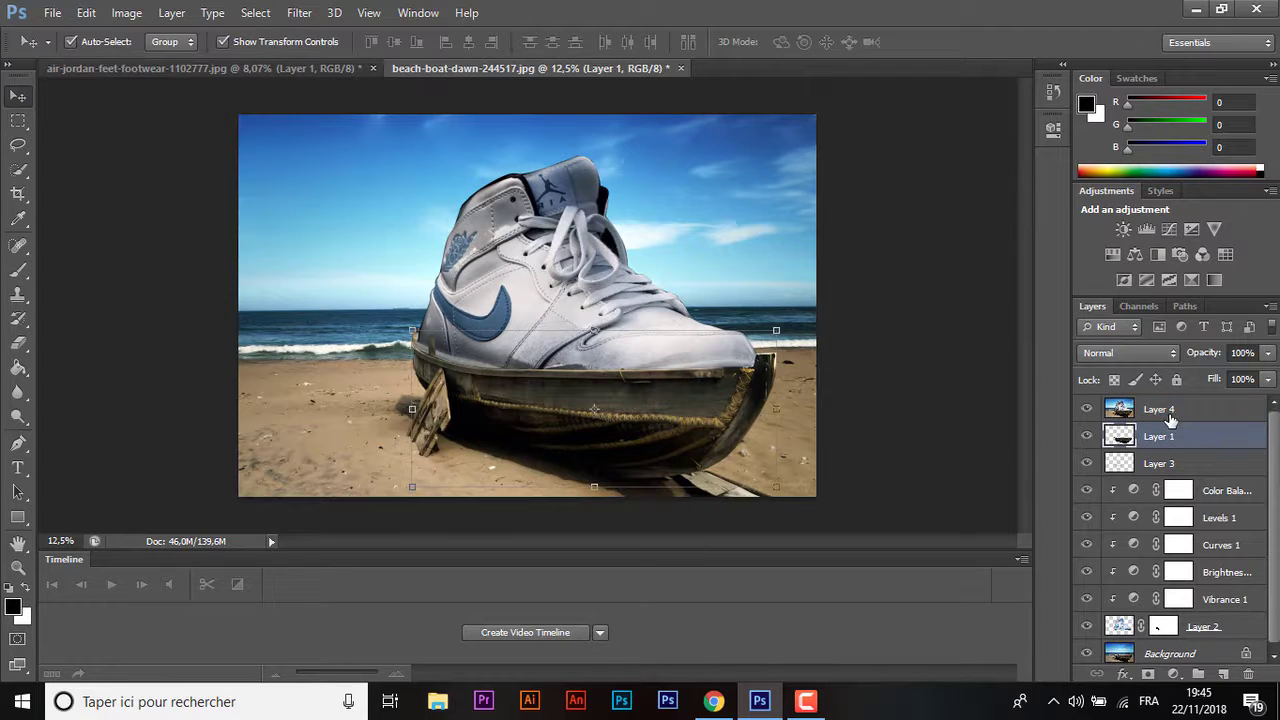
pyautogui.click(1170, 412)
# - Select the layers from Layer 1 down to Layer 2 beneath Layer 4
pyautogui.click(1160, 437)
pyautogui.keyDown('shift'); pyautogui.click(1160, 463); pyautogui.keyUp('shift')
pyautogui.keyDown('shift'); pyautogui.click(1245, 513); pyautogui.keyUp('shift')
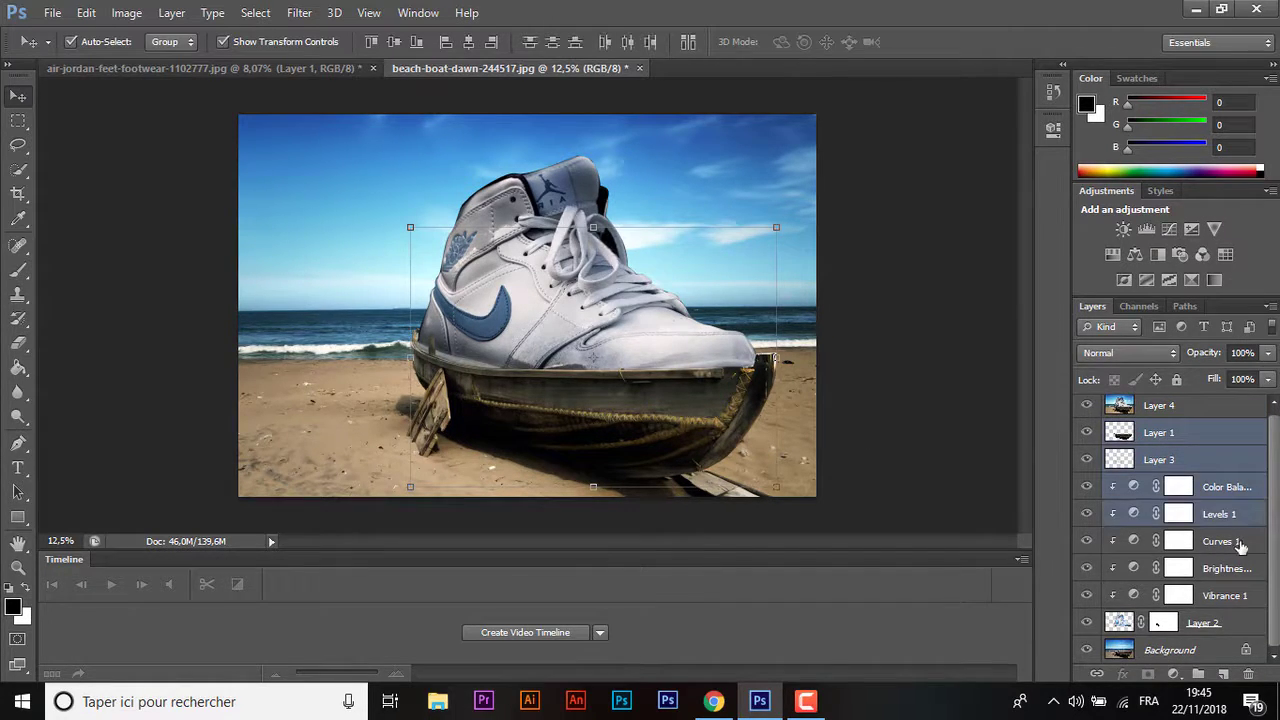
pyautogui.keyDown('shift'); pyautogui.click(1238, 541); pyautogui.keyUp('shift')
pyautogui.keyDown('shift'); pyautogui.click(1232, 568); pyautogui.keyUp('shift')
pyautogui.keyDown('shift'); pyautogui.click(1226, 596); pyautogui.keyUp('shift')
pyautogui.keyDown('shift'); pyautogui.click(1216, 624); pyautogui.keyUp('shift')
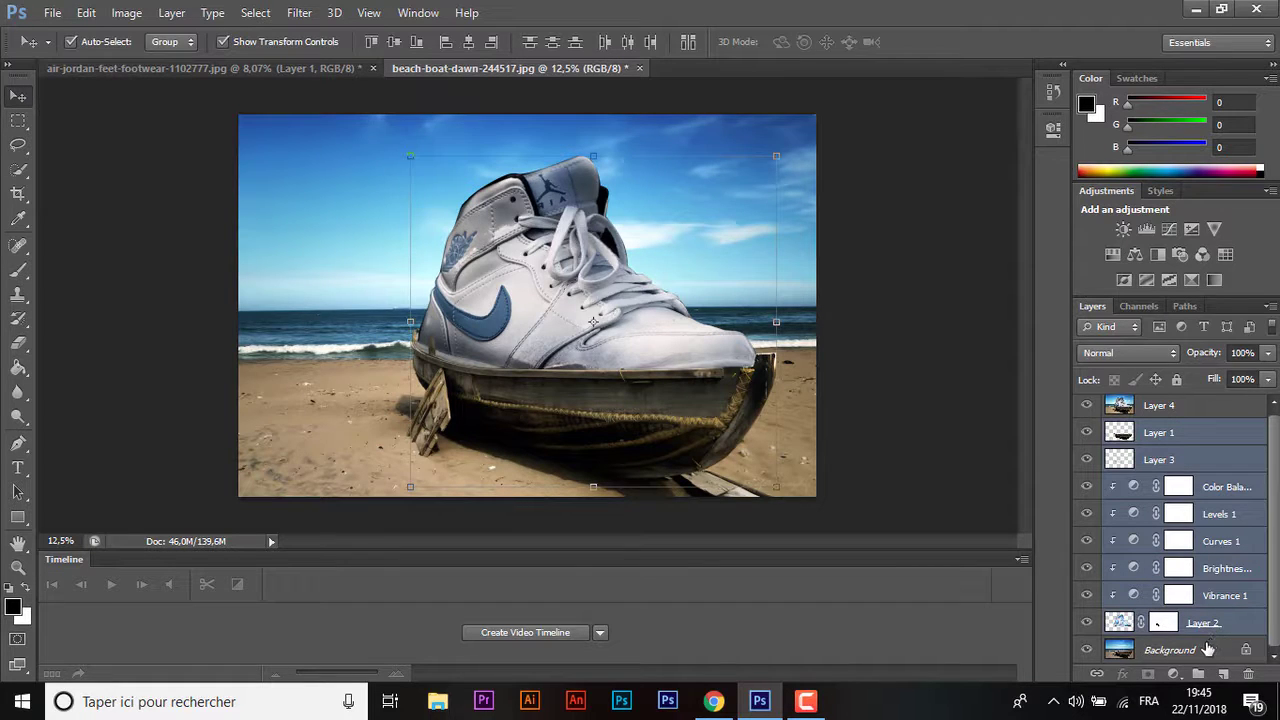
# - Group the selected layers into Group 1, hide it, and toggle Layer 4 to compare
pyautogui.hotkey('ctrl', 'g')
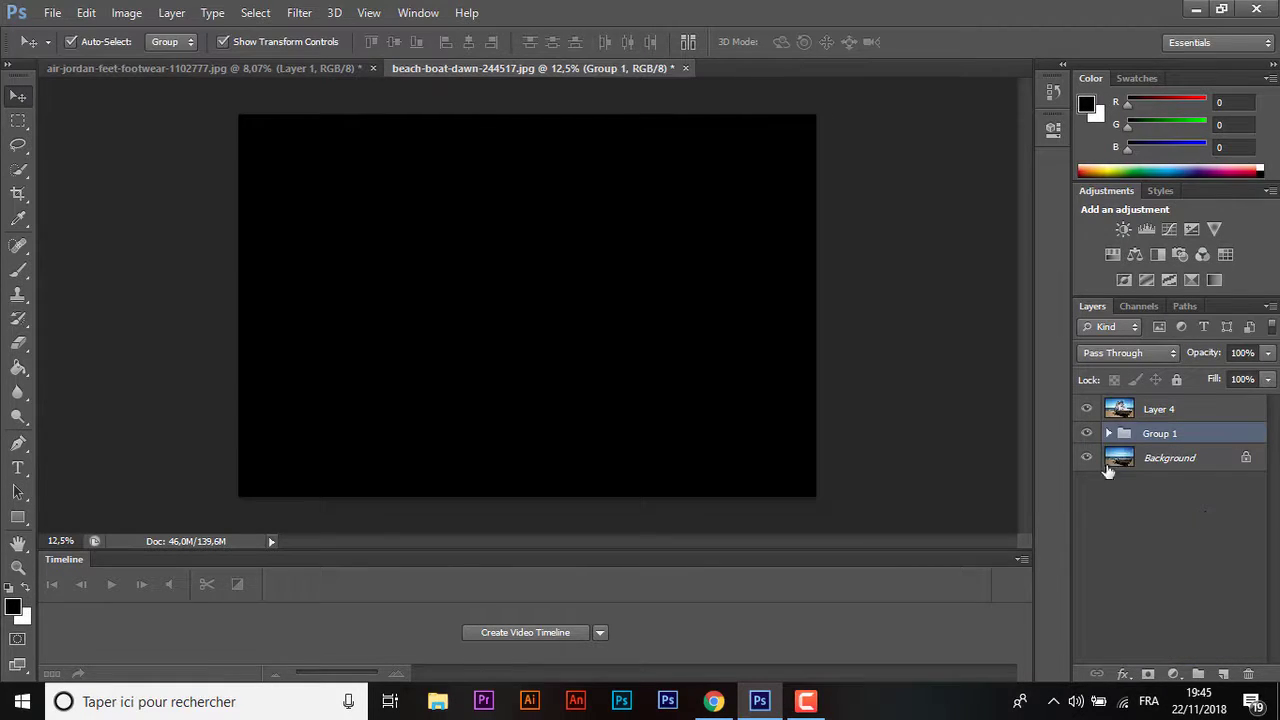
pyautogui.click(1087, 435)
pyautogui.click(1087, 410)
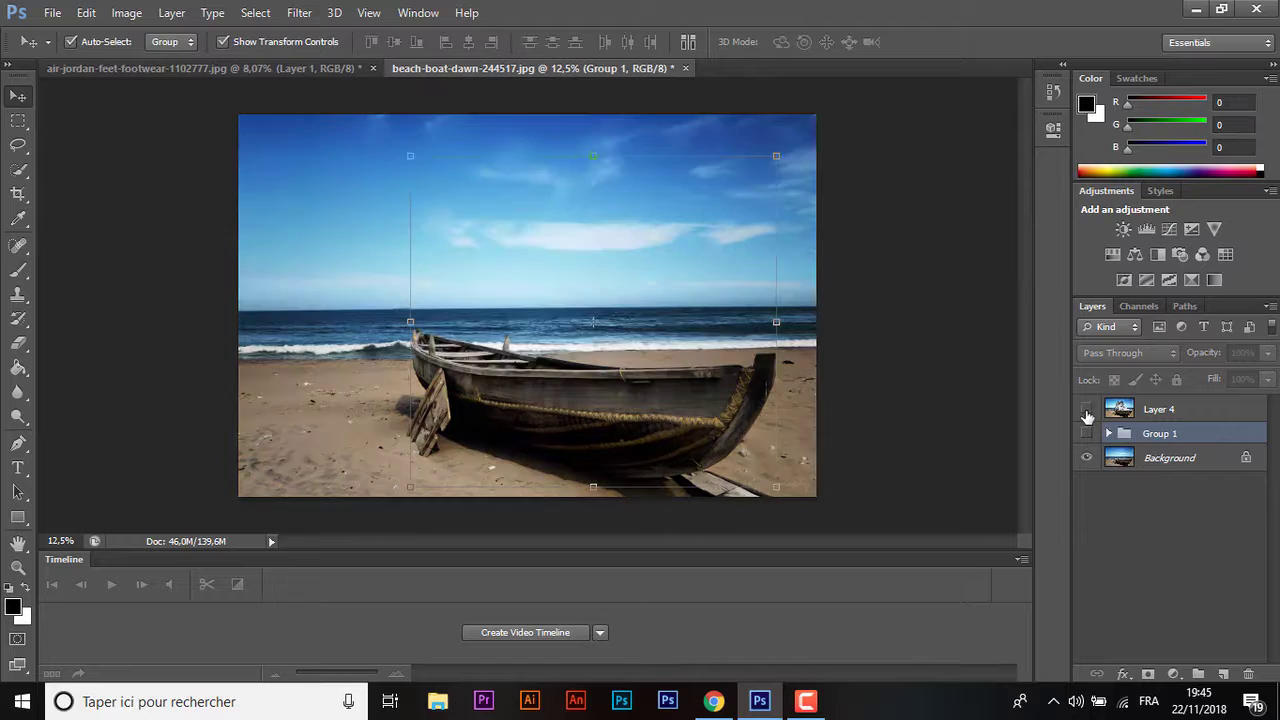
pyautogui.click(1087, 410)
pyautogui.click(1087, 410)
pyautogui.click(1087, 410)
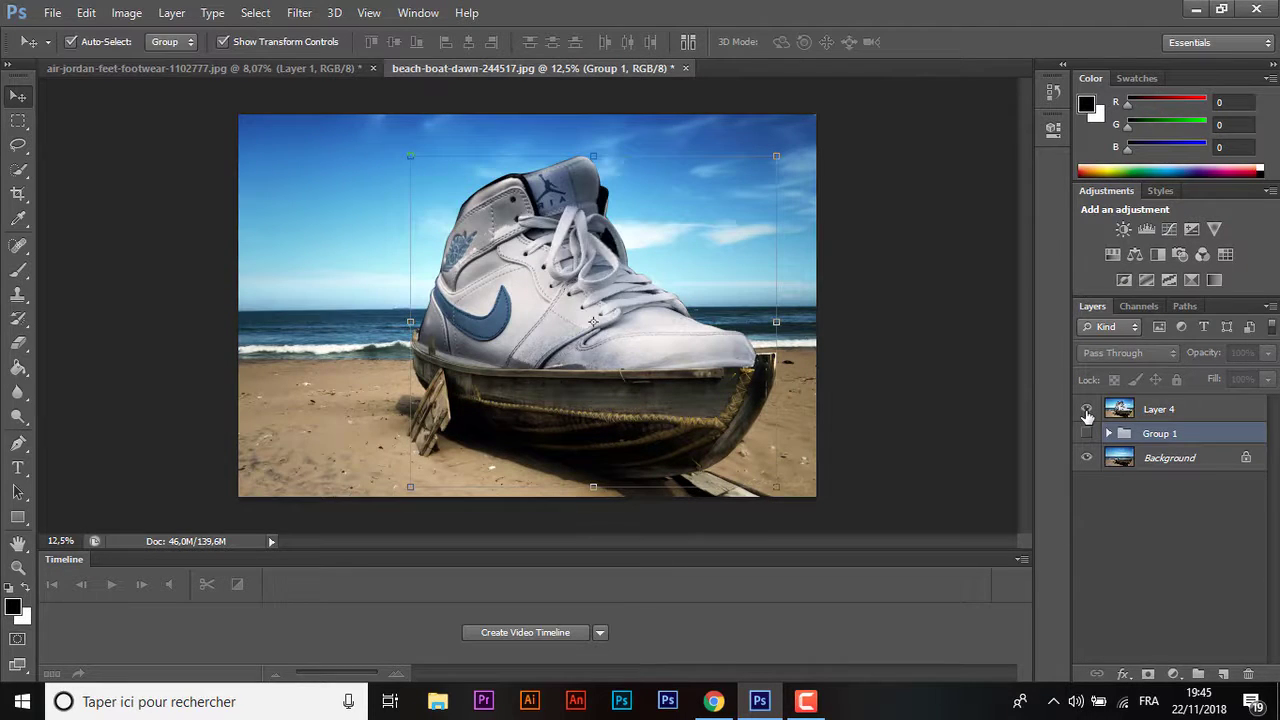
pyautogui.click(1158, 418)
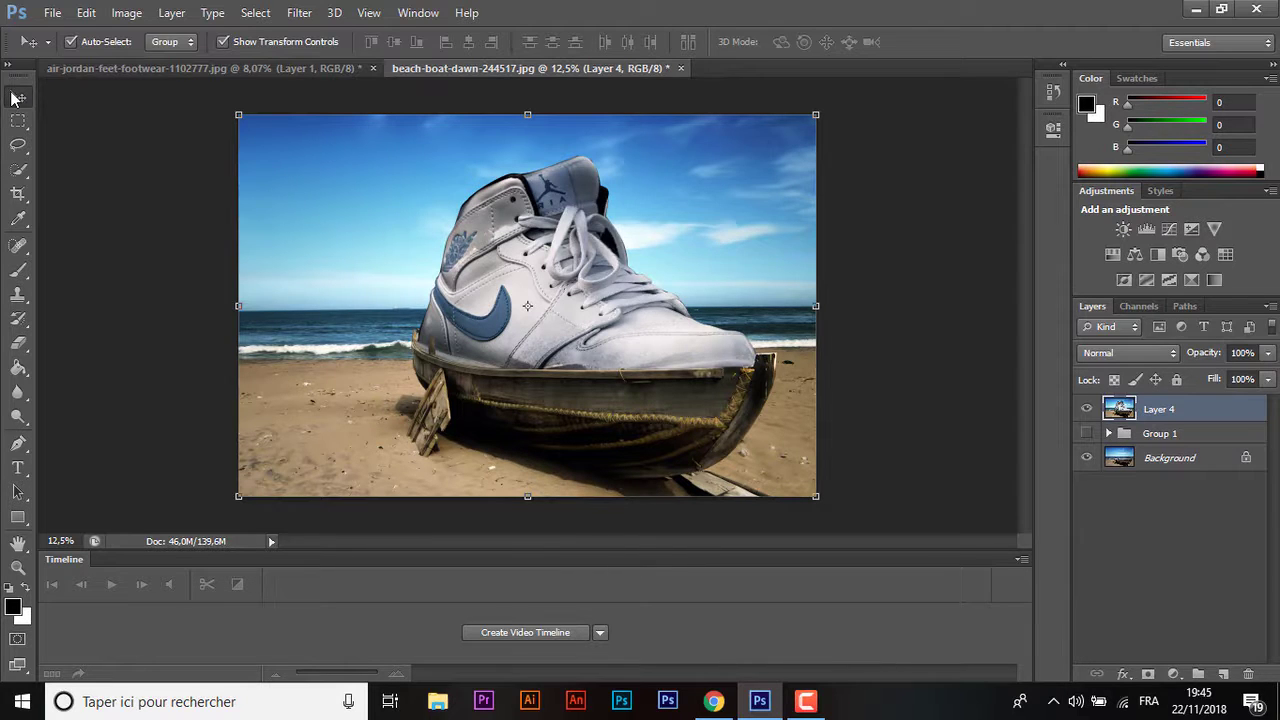
# - Open Color Balance on Layer 4 and nudge the Shadows yellow–blue slider
pyautogui.hotkey('ctrl', 'b')
pyautogui.moveTo(797, 160); pyautogui.dragTo(897, 133)
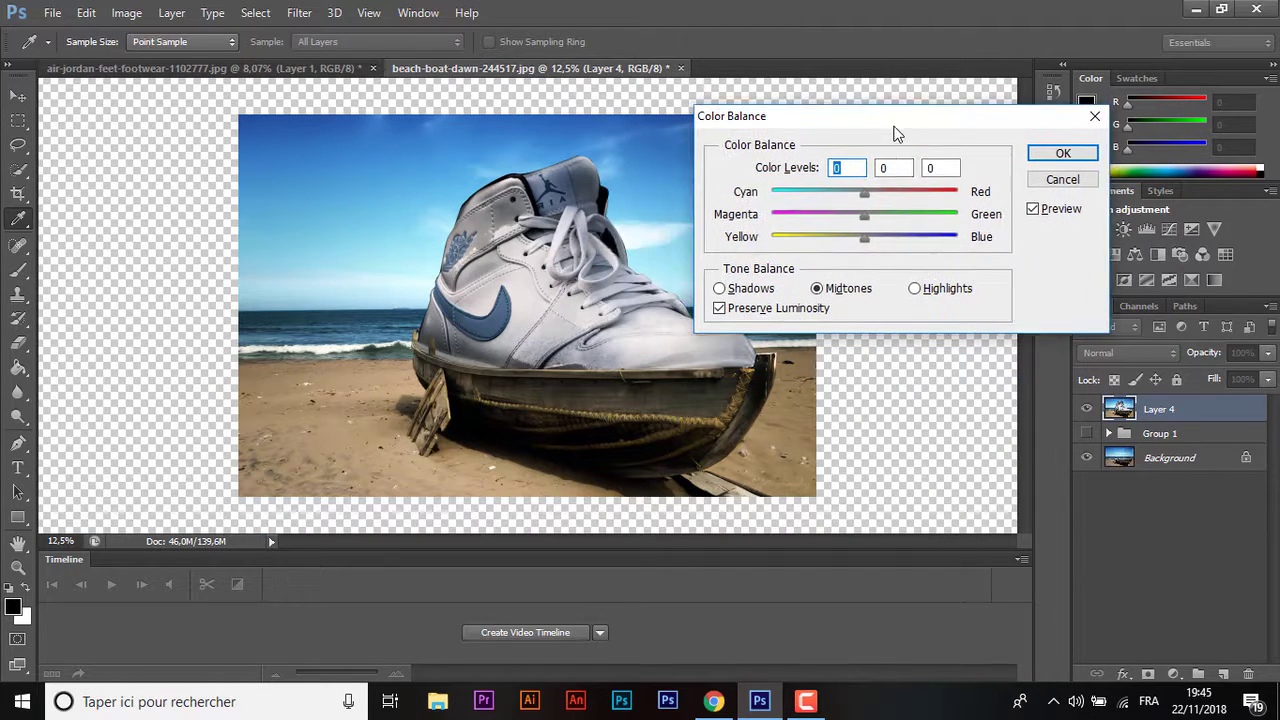
pyautogui.click(760, 290)
pyautogui.moveTo(866, 238)
pyautogui.mouseDown()
pyautogui.moveTo(893, 243)
pyautogui.moveTo(871, 241)
pyautogui.mouseUp()
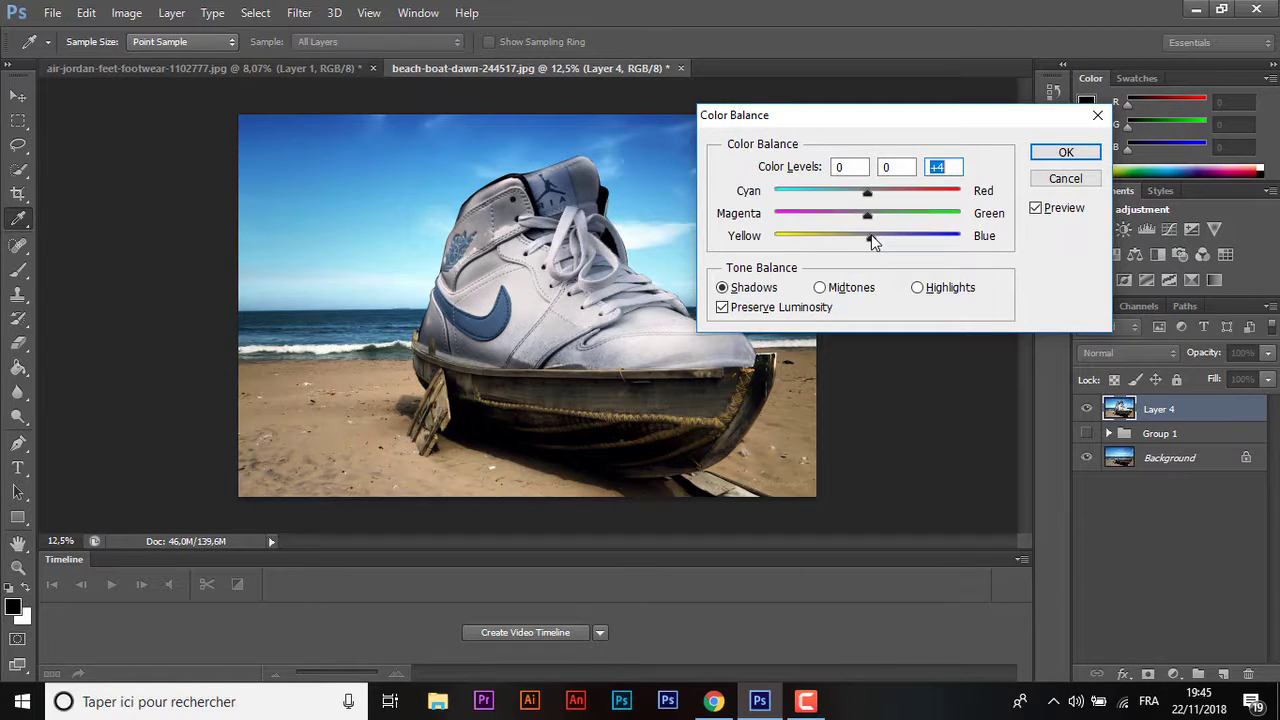
pyautogui.moveTo(871, 241); pyautogui.dragTo(866, 241)
# - Set Midtones yellow–blue to +15 and Highlights to -7, and apply
pyautogui.click(856, 290)
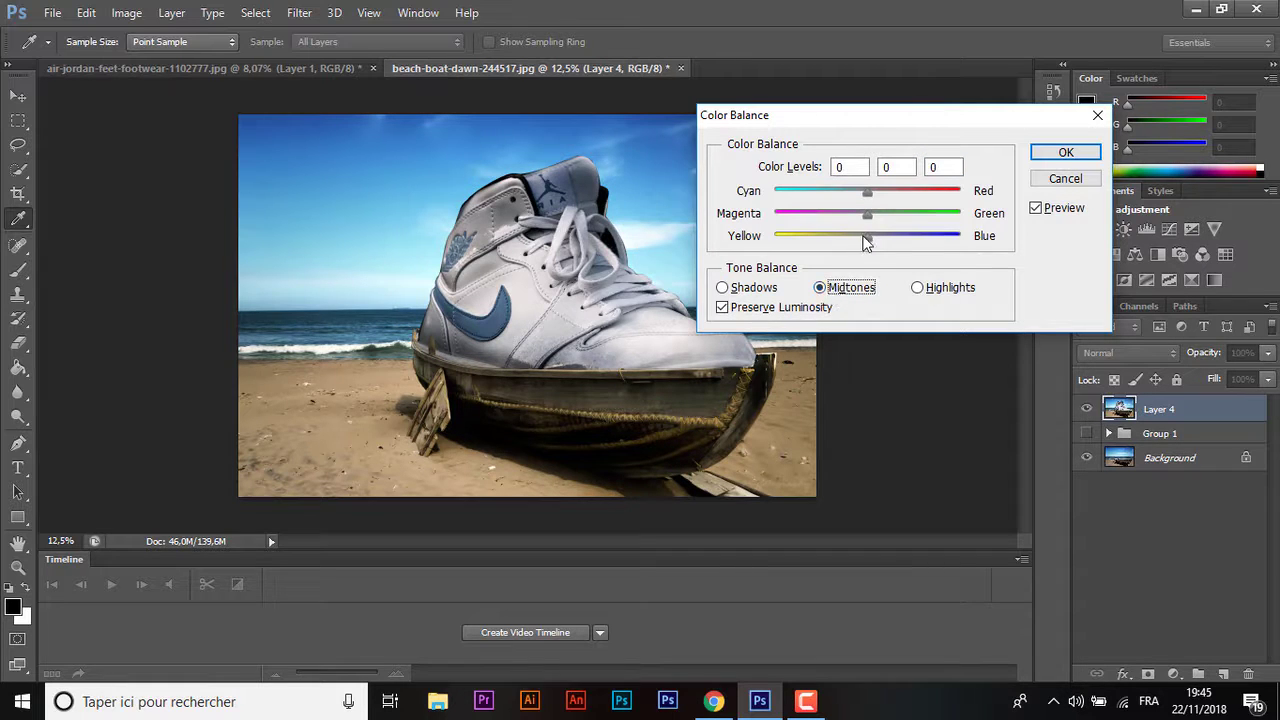
pyautogui.moveTo(866, 240)
pyautogui.mouseDown()
pyautogui.moveTo(884, 243)
pyautogui.moveTo(863, 242)
pyautogui.mouseUp()
pyautogui.click(917, 288)
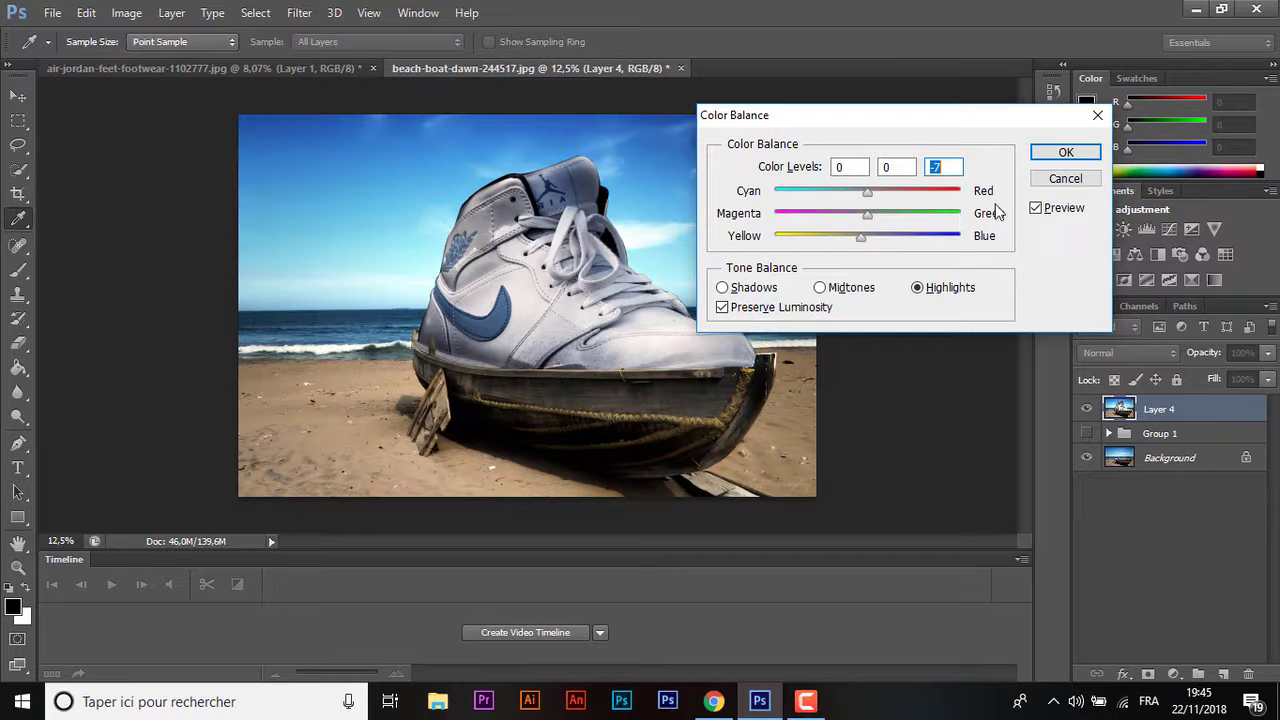
pyautogui.click(1064, 152)
pyautogui.press('v')
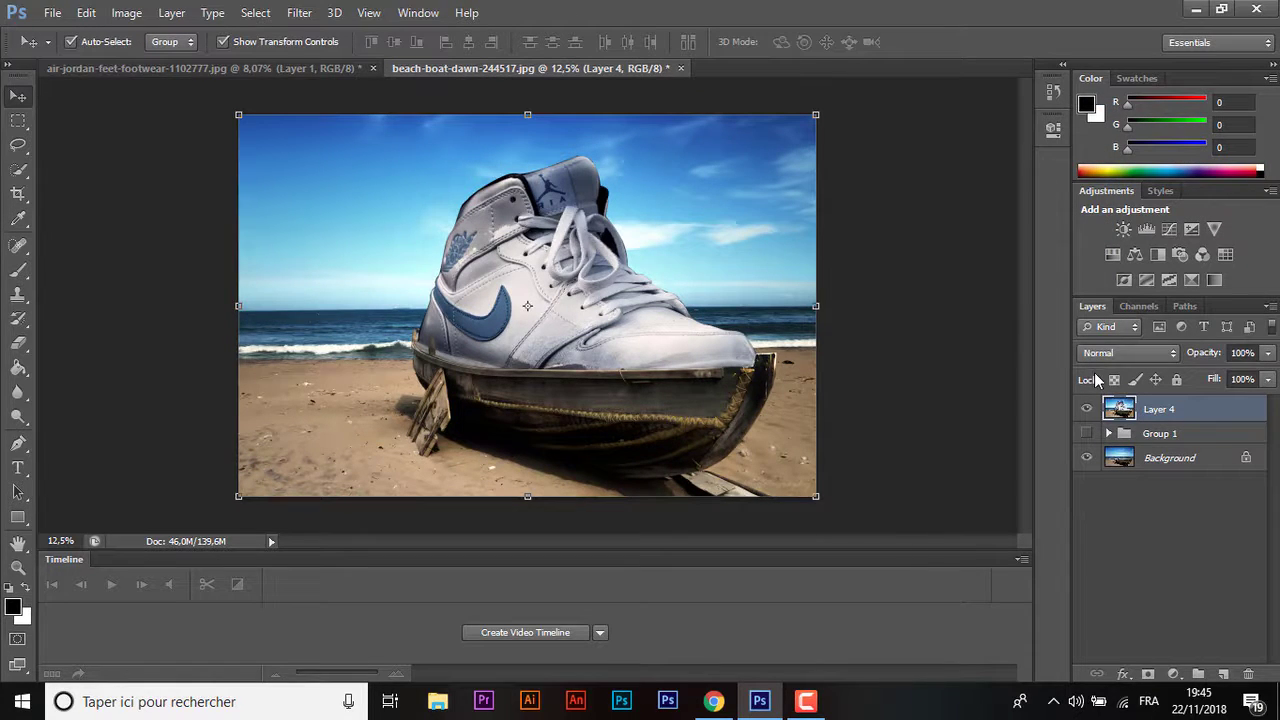
# - Toggle Layer 4's visibility to compare the colour-balanced result
pyautogui.click(1087, 409)
pyautogui.click(1087, 409)
pyautogui.click(1087, 409)
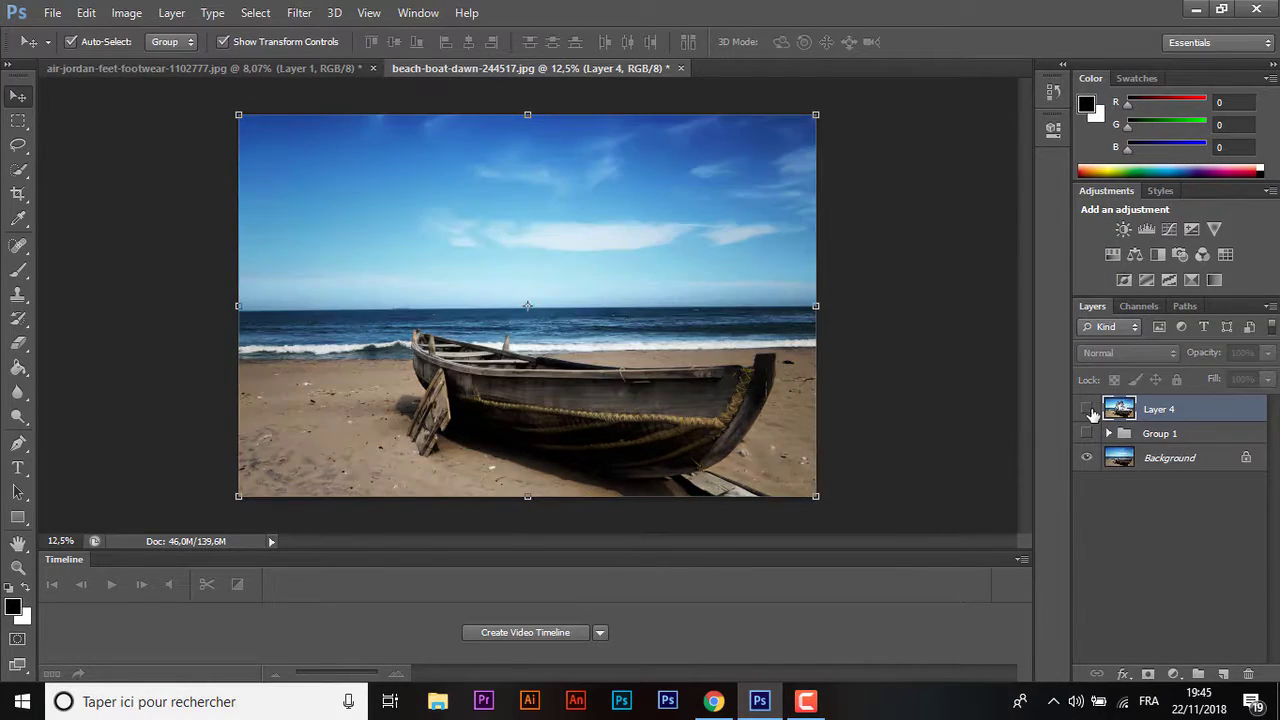
pyautogui.click(1087, 409)
pyautogui.click(805, 701)
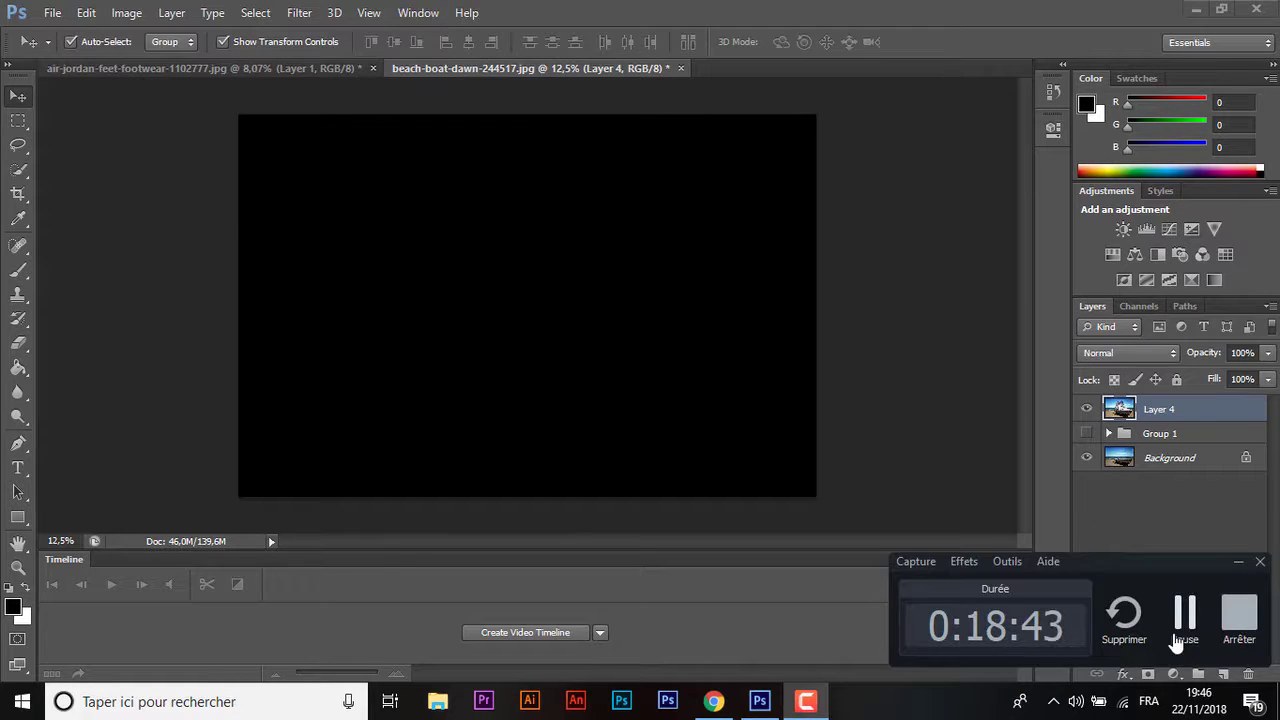
pyautogui.click(1241, 628)
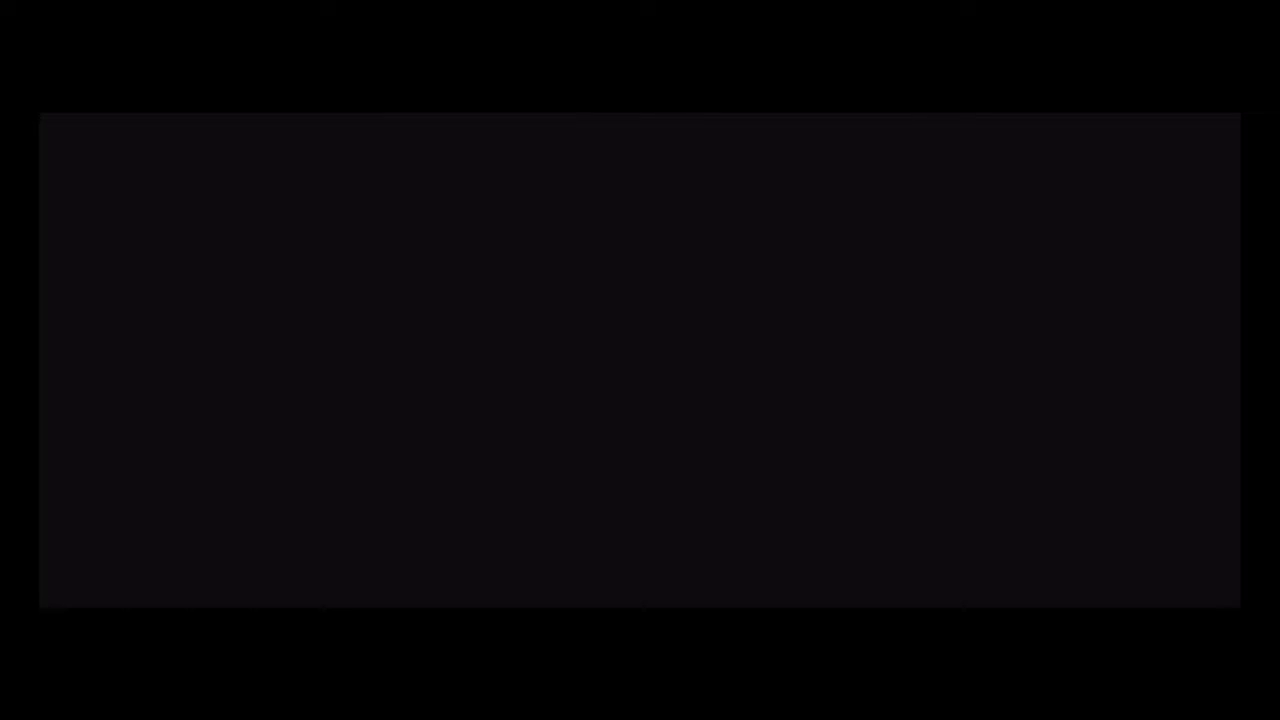